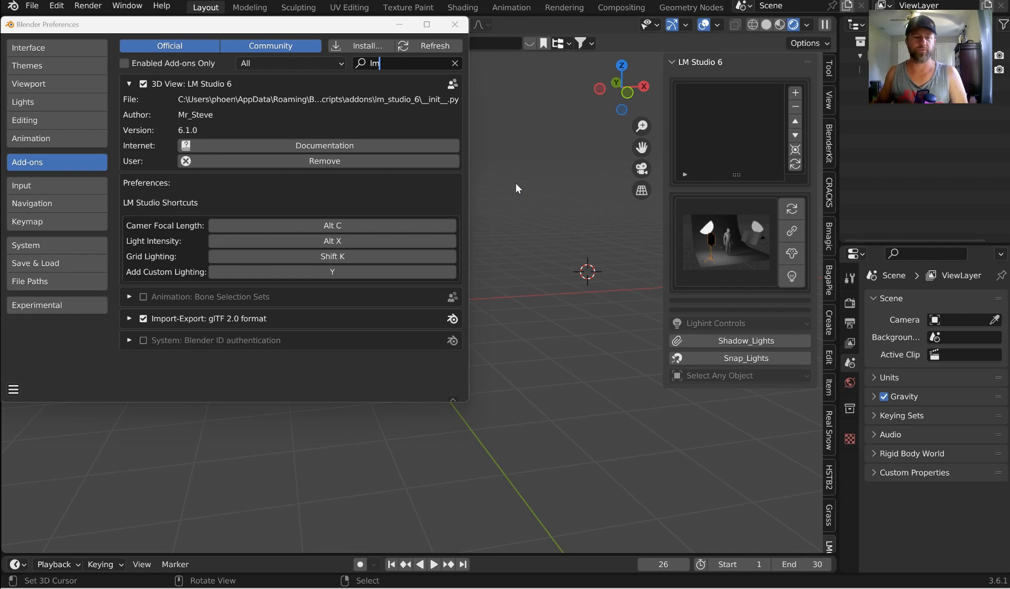
Step: Add a point light with LM Studio and try the interactive Light Intensity adjustment on it
left_click(184, 127)
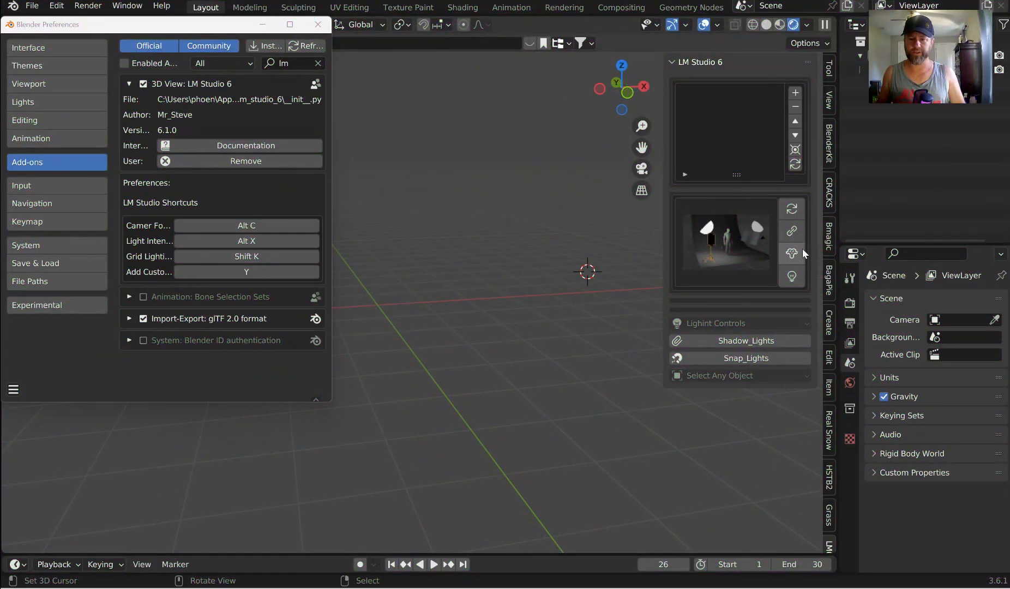
left_click(800, 277)
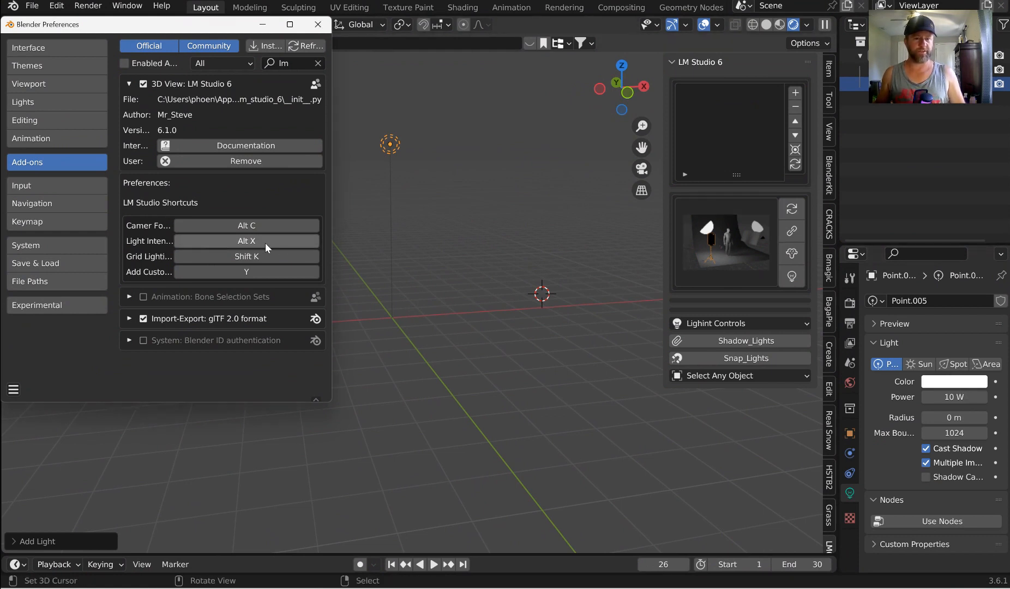
key("alt+x")
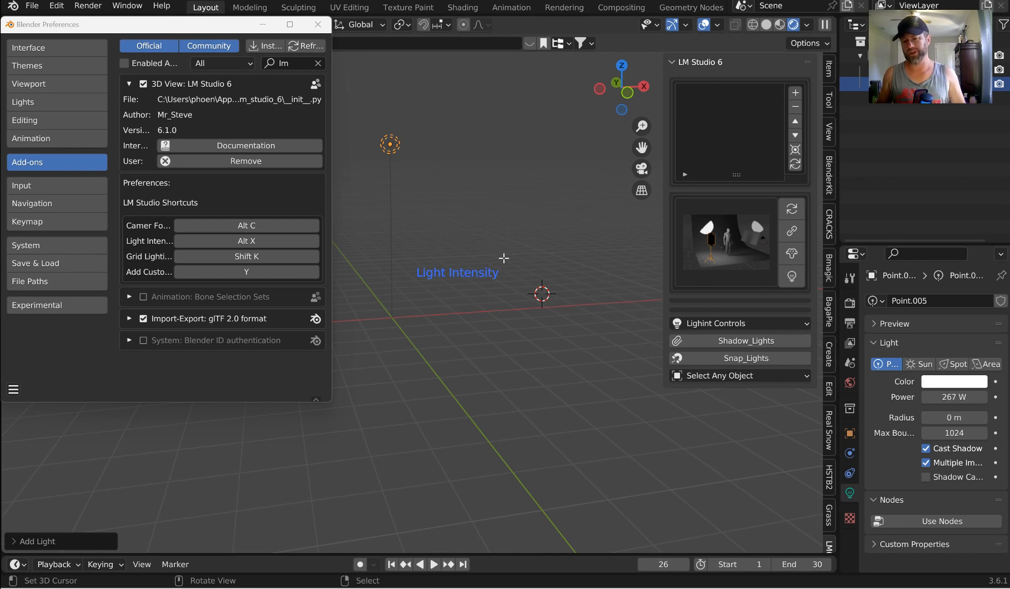
key("Escape")
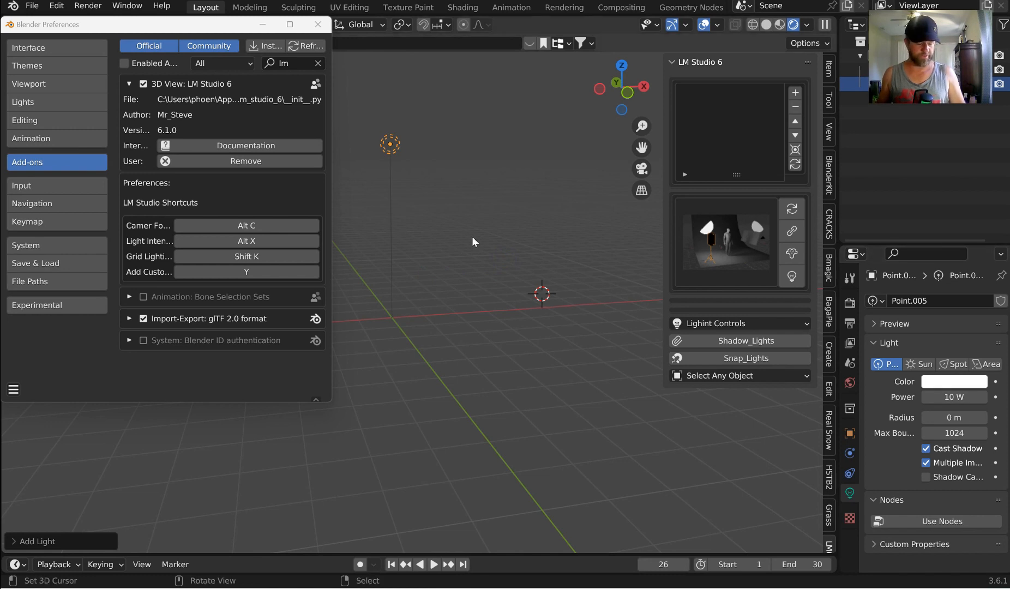
key("alt+x")
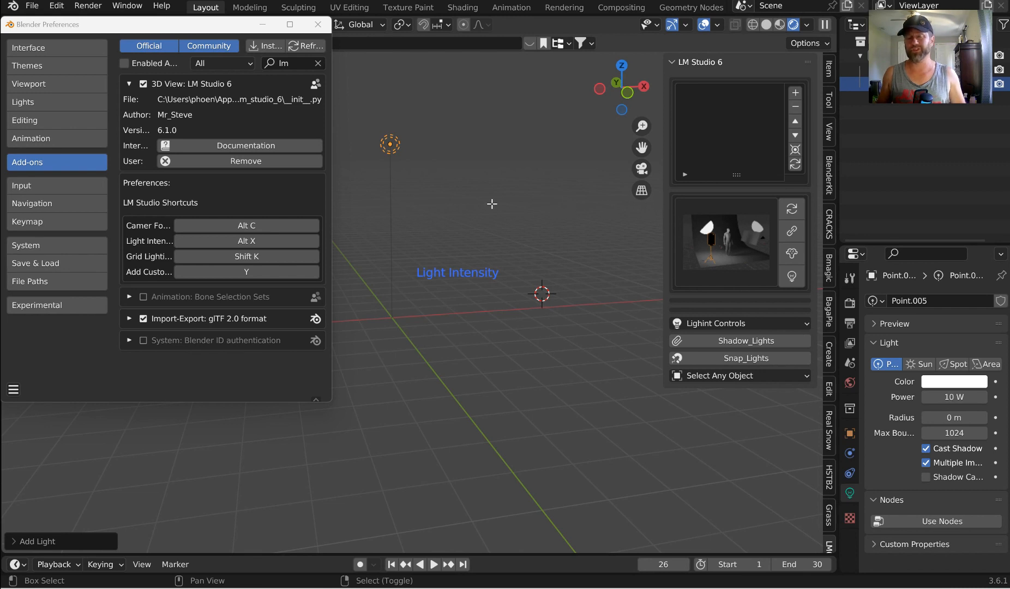
left_click(491, 203)
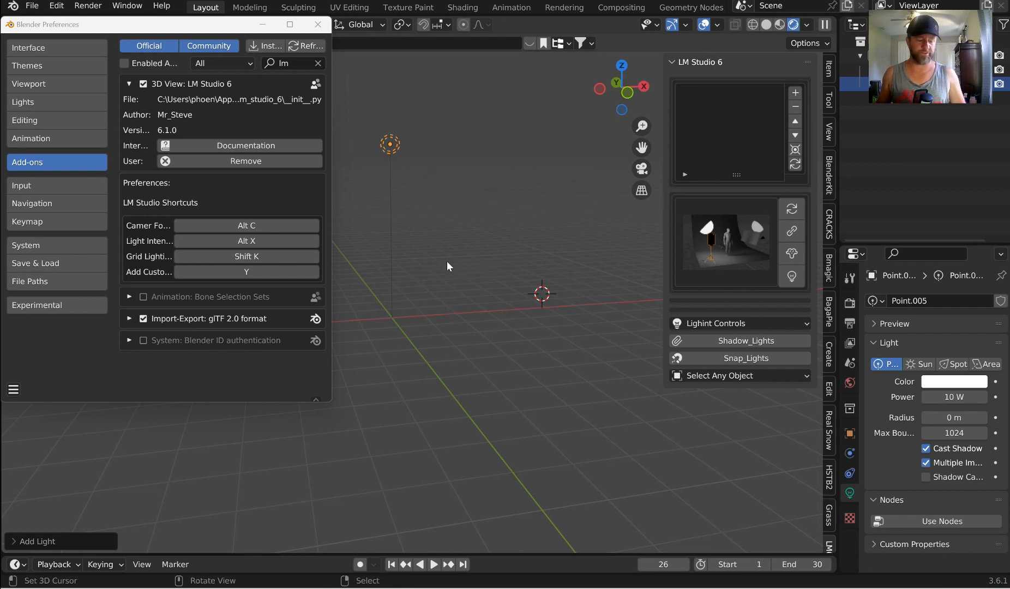
Step: Add a camera and try the interactive Camera Focal Length adjustment on it
key("shift+a")
mouse_move(456, 442)
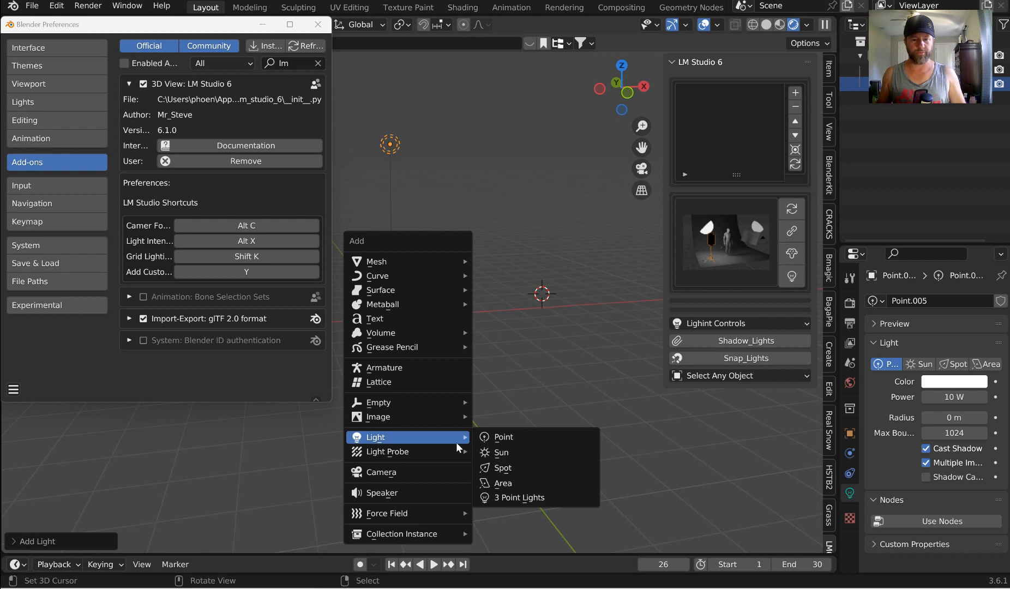
left_click(415, 472)
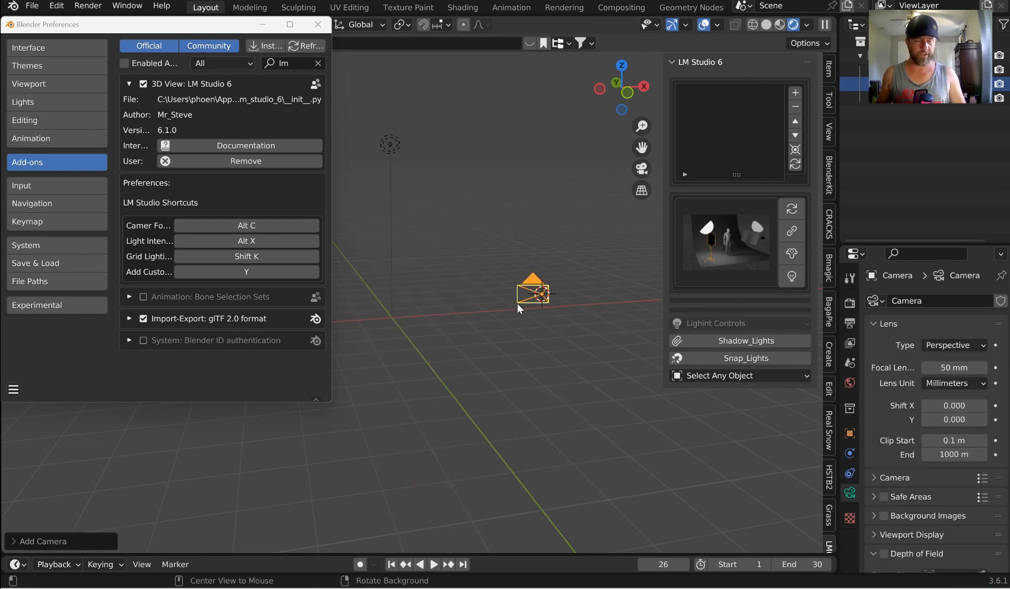
key("alt+c")
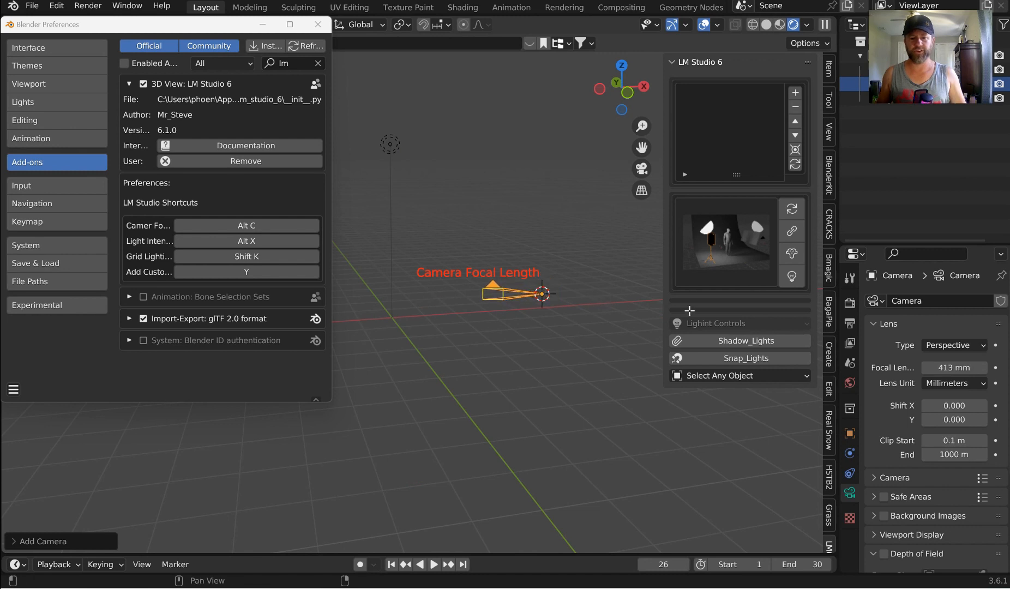
mouse_move(543, 295)
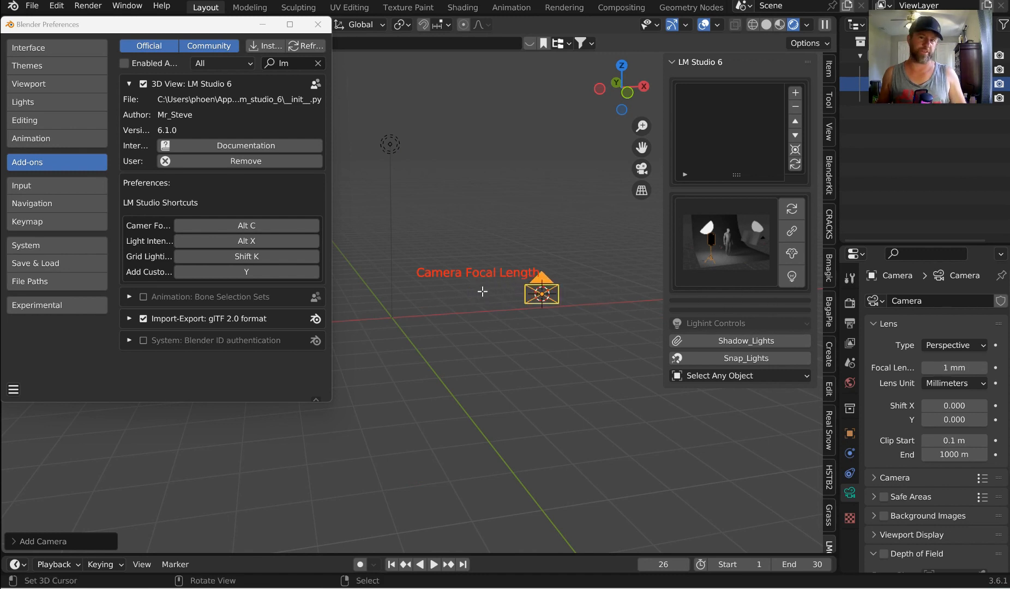
mouse_move(580, 277)
key("Escape")
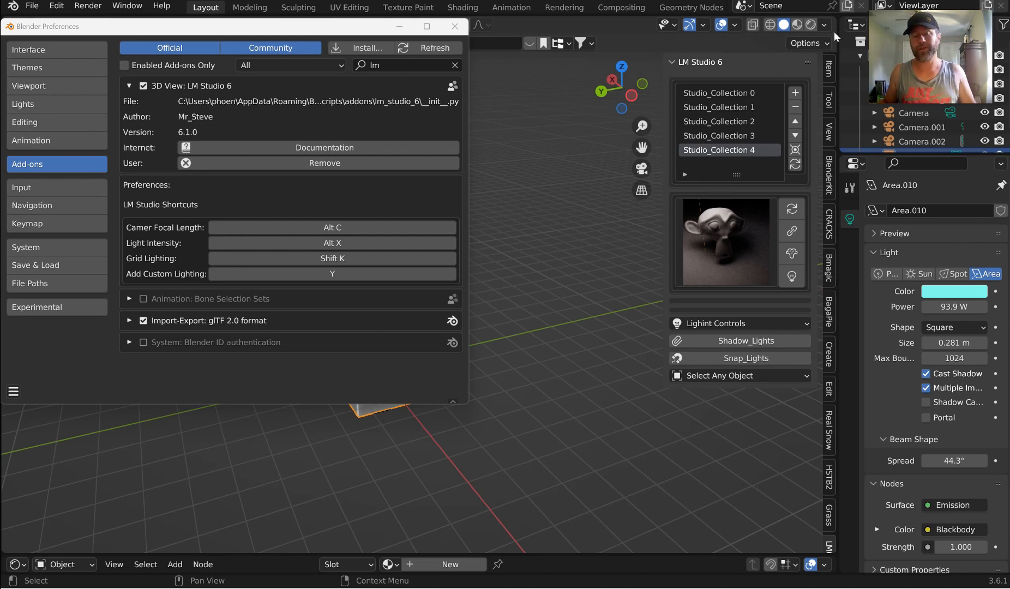
Step: Try Alt H and Alt L as the LM Studio Camera Focal Length shortcut
left_click(371, 227)
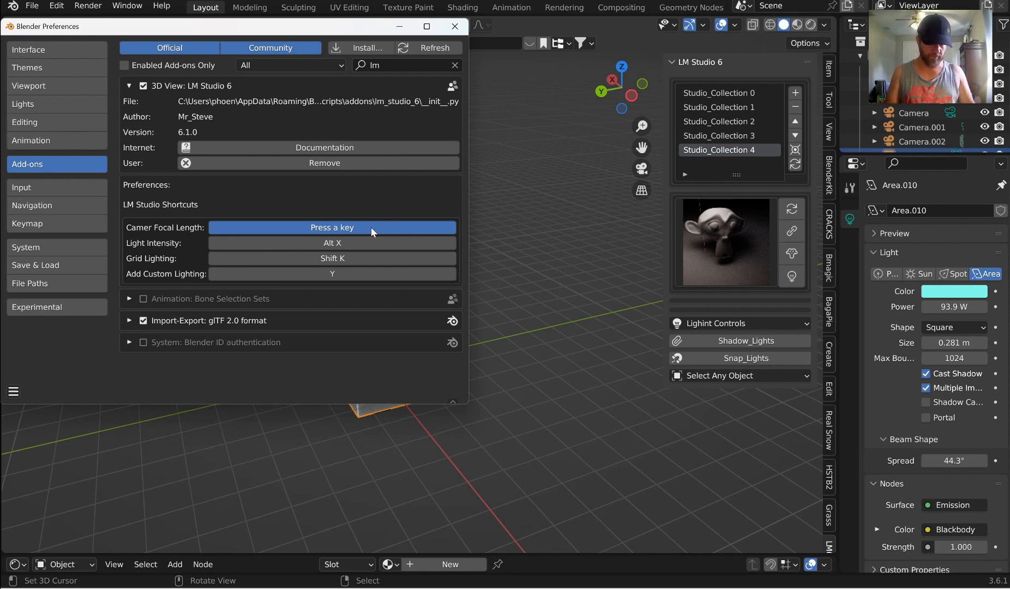
key("alt")
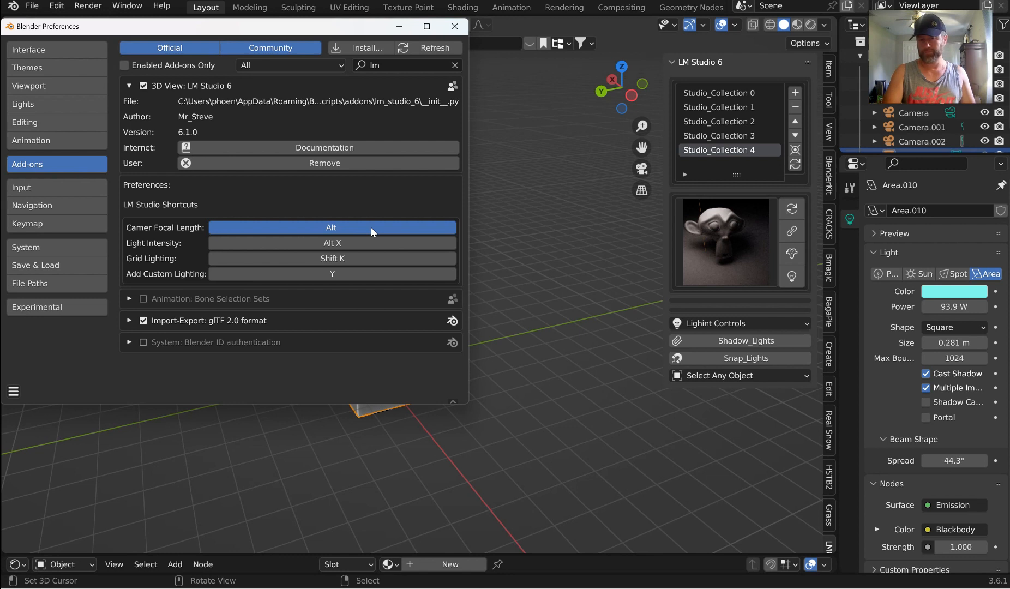
key("alt+h")
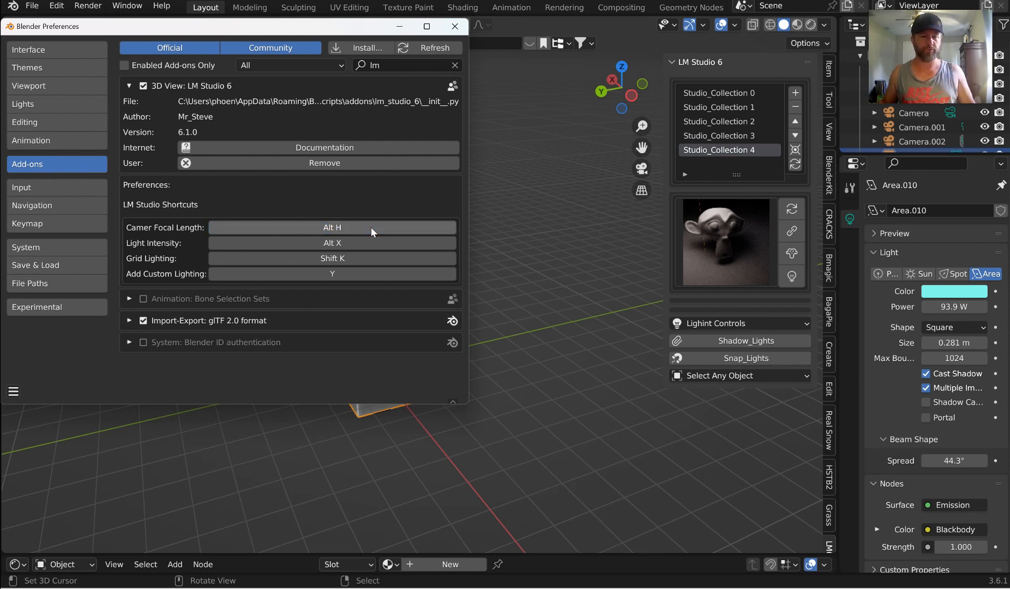
left_click(371, 228)
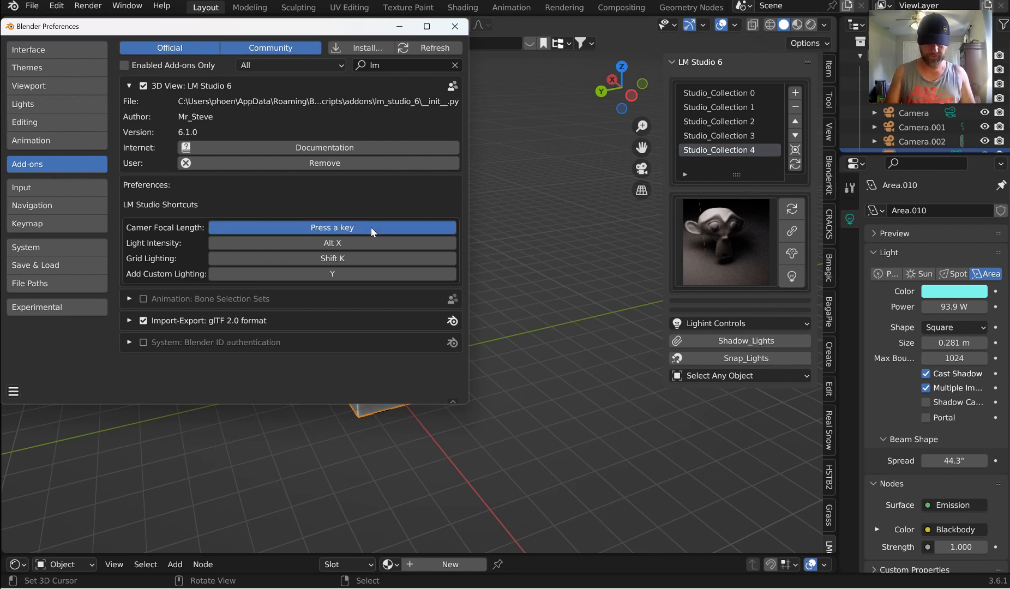
key("alt")
key("alt+l")
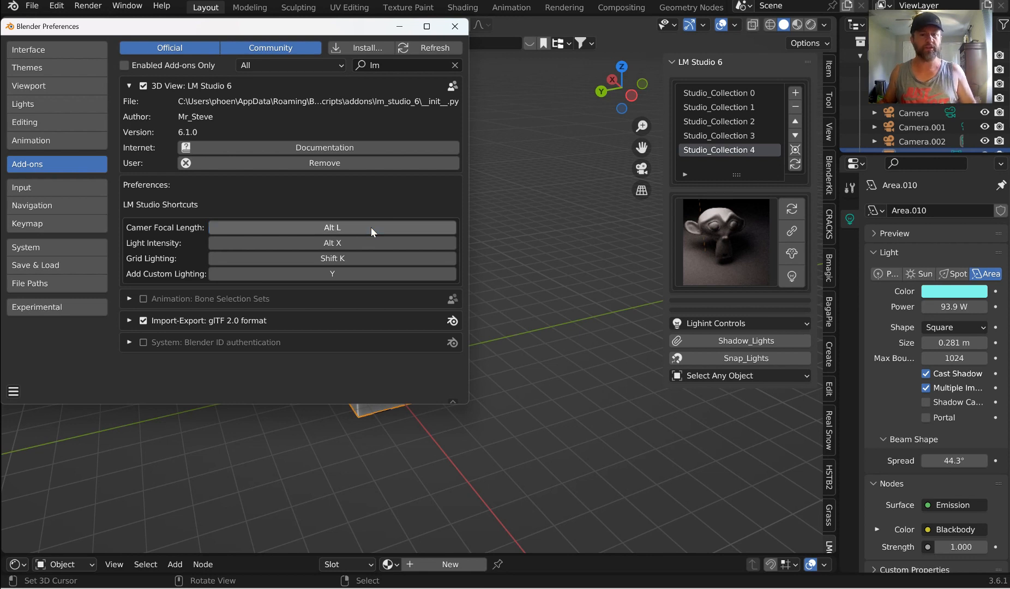
Step: Set the LM Studio Camera Focal Length shortcut to Ctrl Alt L and close the preferences
left_click(371, 227)
key("ctrl+alt")
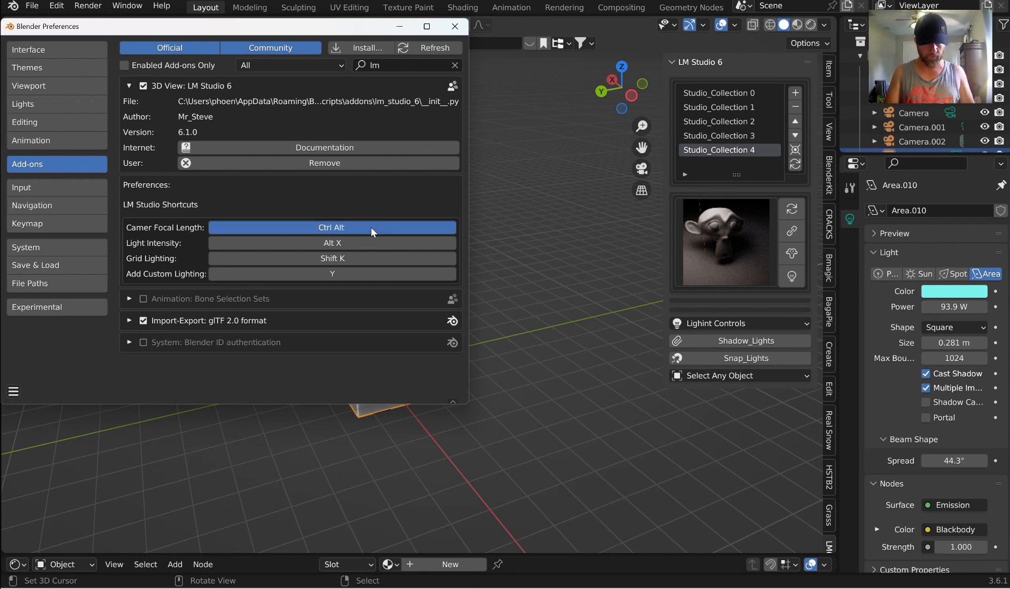
key("ctrl+alt+l")
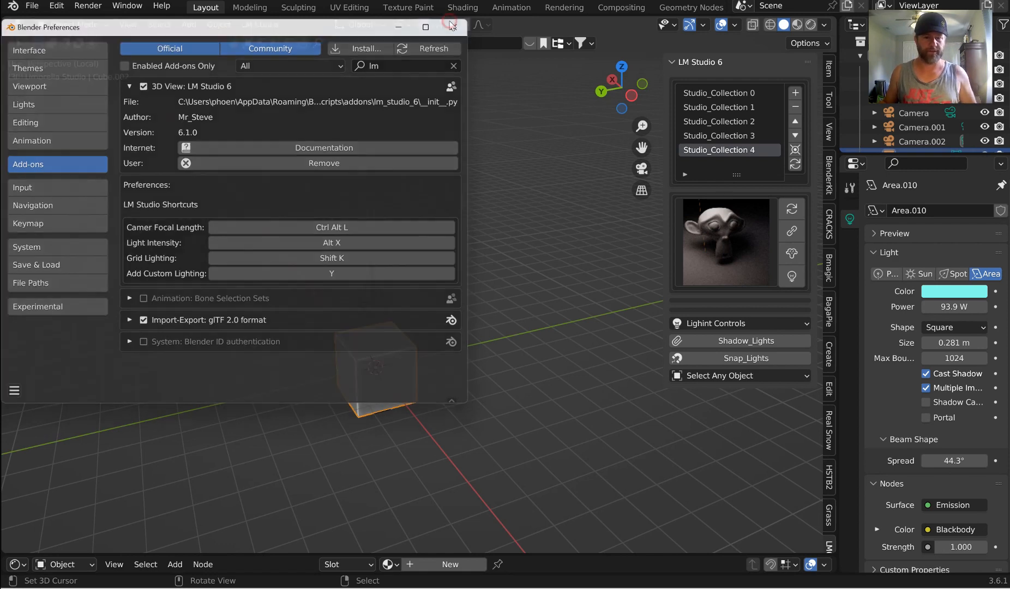
left_click(451, 25)
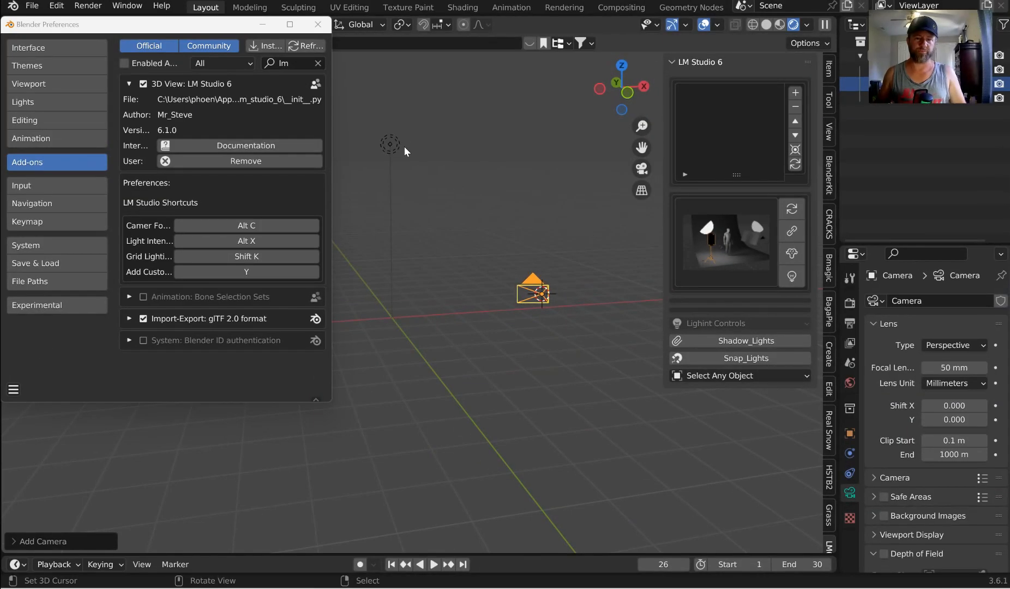
Step: Duplicate the point light three times, leaving one copy in place and putting two between the original light and the camera
left_click(403, 146)
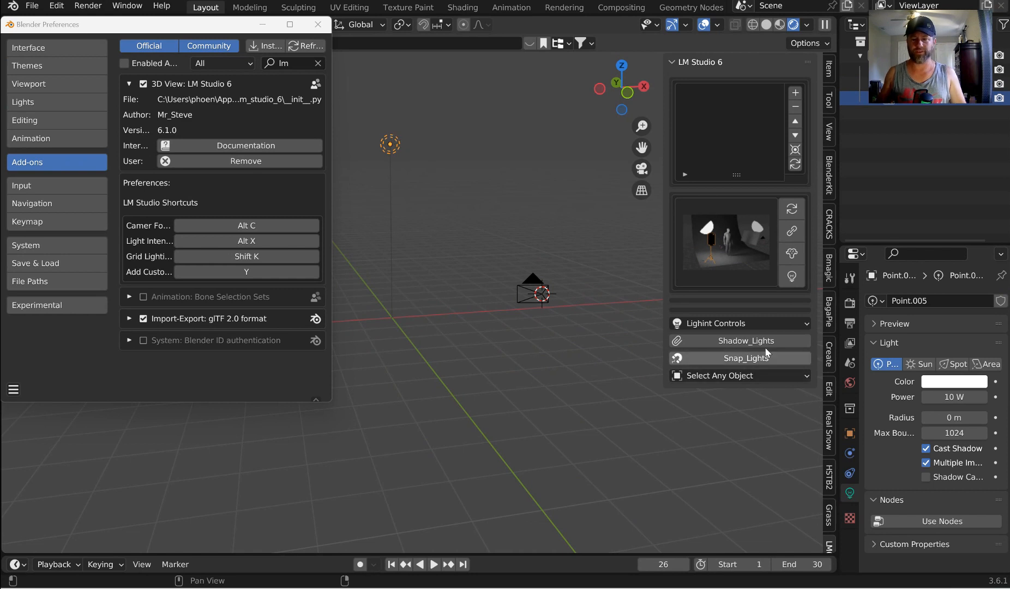
left_click(784, 323)
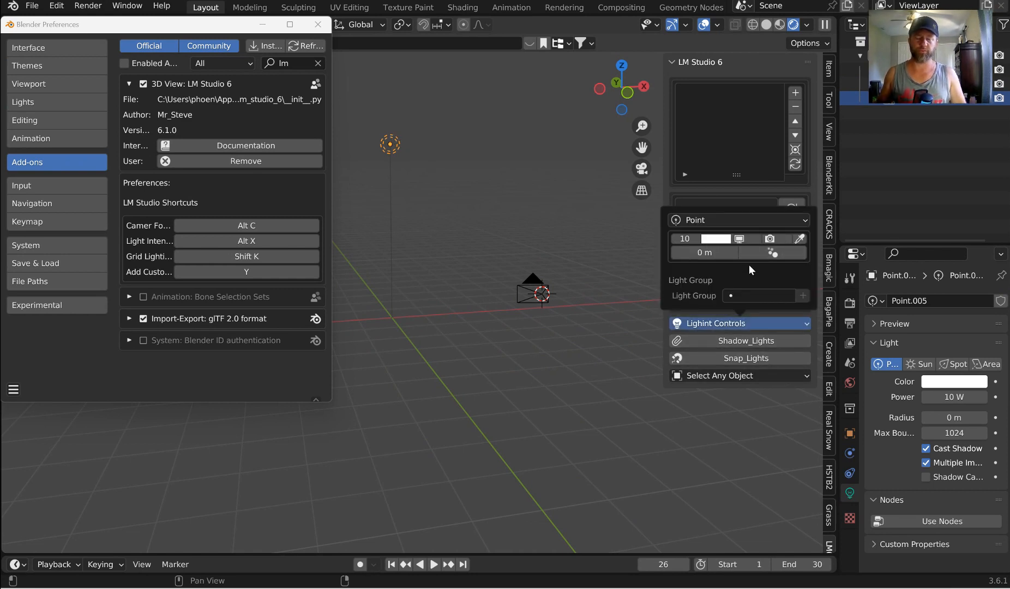
key("shift+d")
right_click(472, 183)
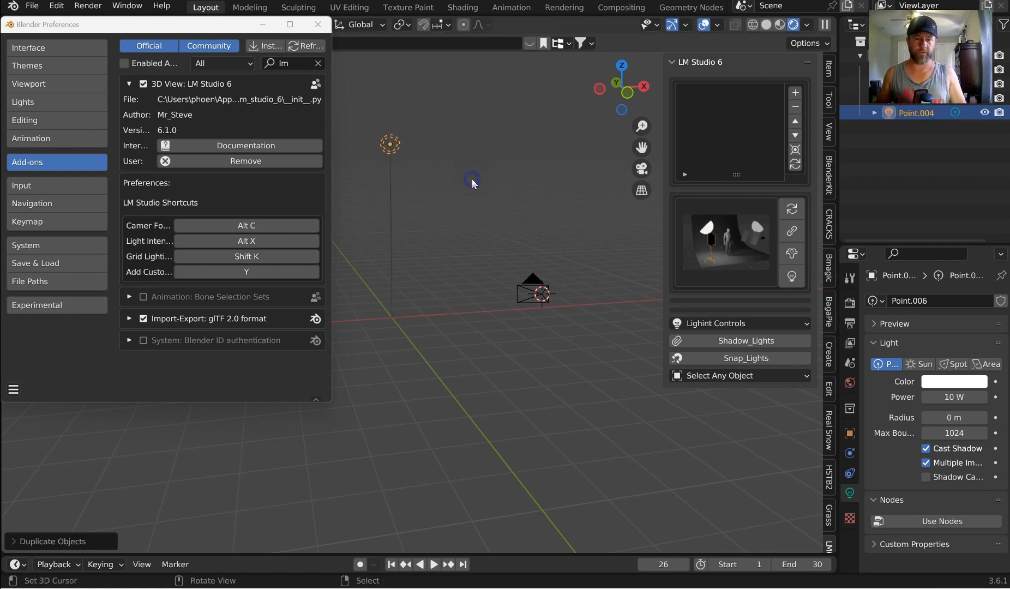
right_click(389, 142)
key("shift+d")
left_click(504, 203)
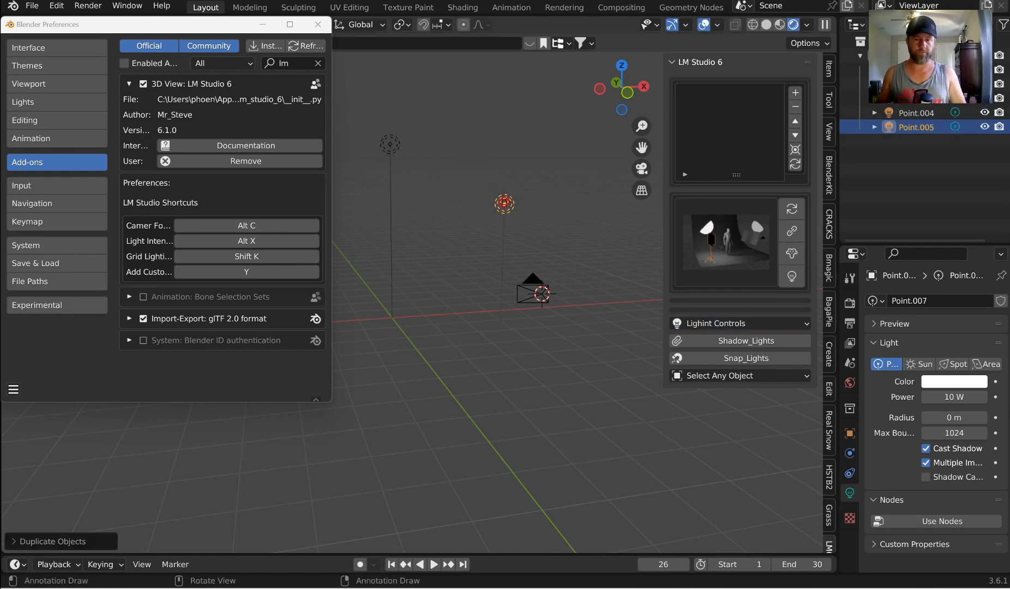
key("shift+d")
left_click(436, 277)
Step: Move the point light copy that overlaps the original to a free spot above the other lights
left_click(746, 323)
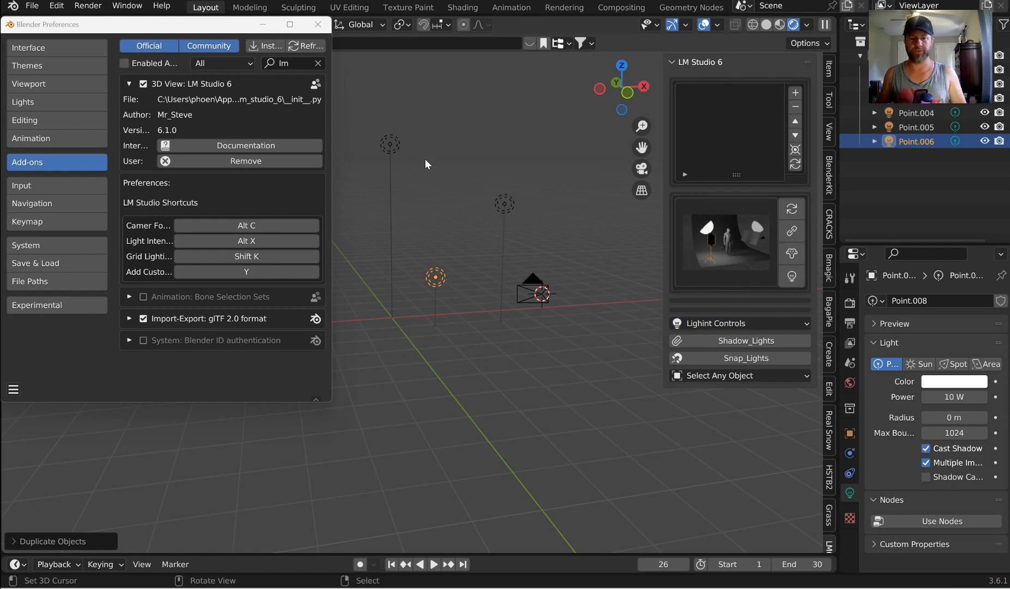
left_click(392, 145)
key("g")
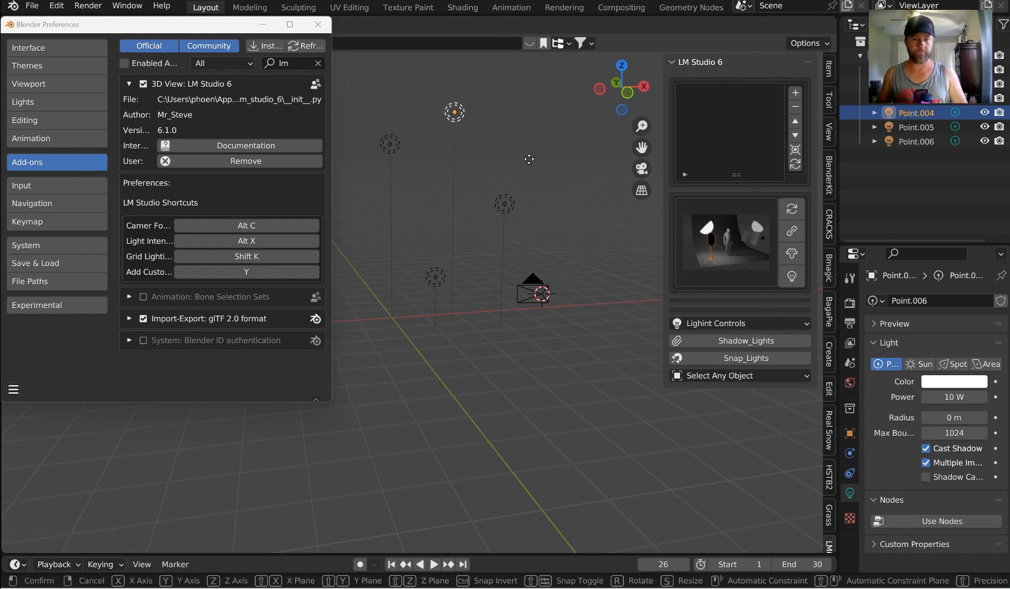
left_click(529, 159)
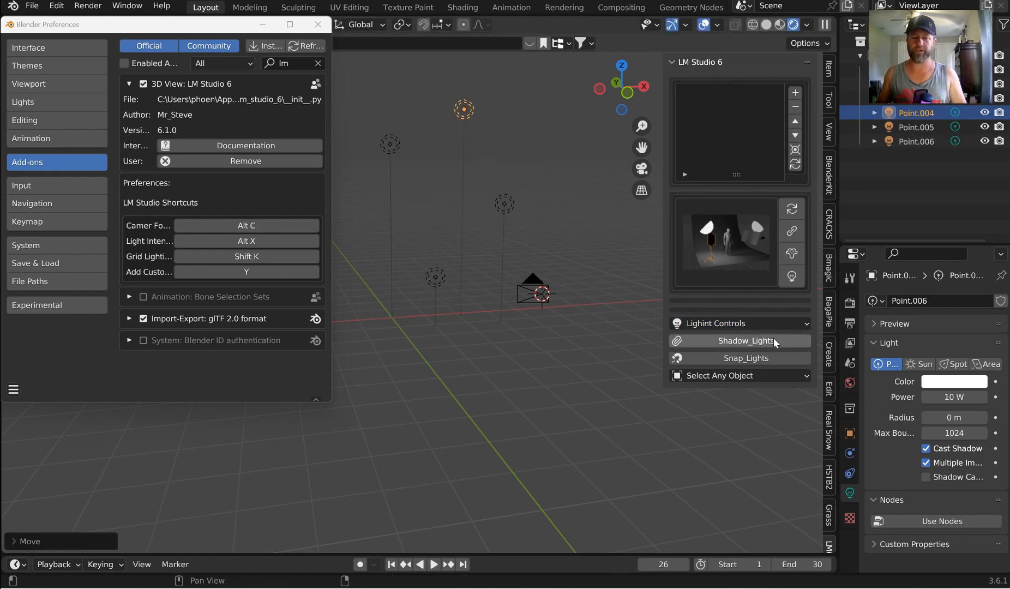
Step: Pick individual point lights from the LM Studio light list and set the original light's radius to 2.37 m
left_click(789, 322)
left_click(799, 186)
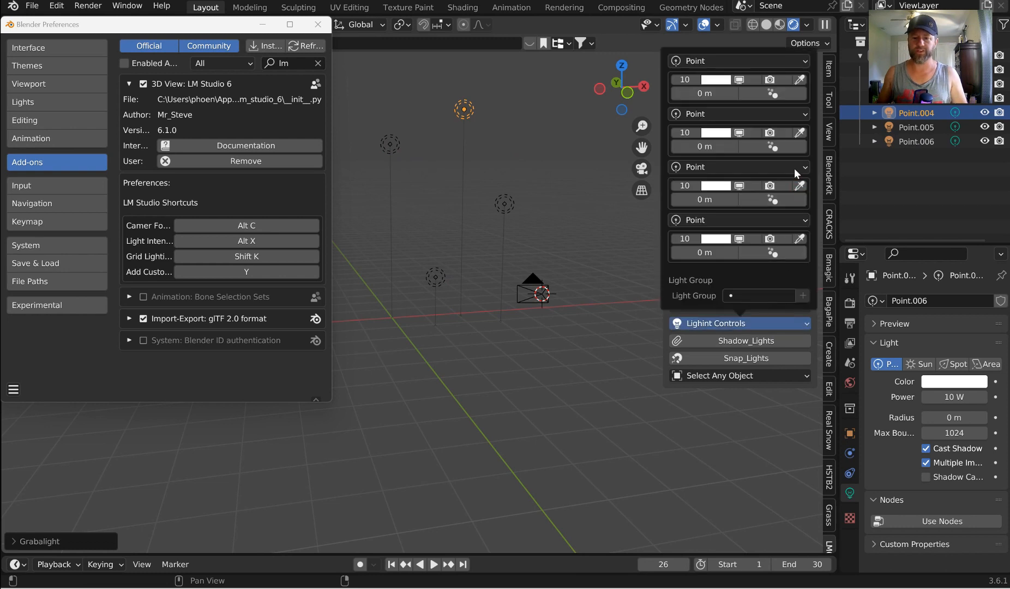
left_click(799, 131)
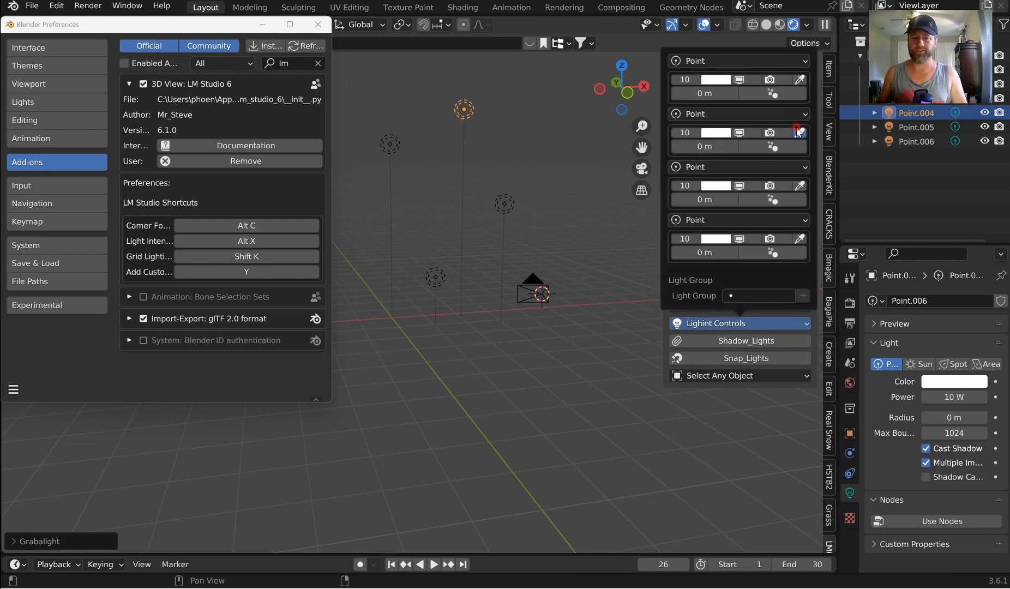
left_click(798, 239)
left_click_drag(703, 251, 726, 251)
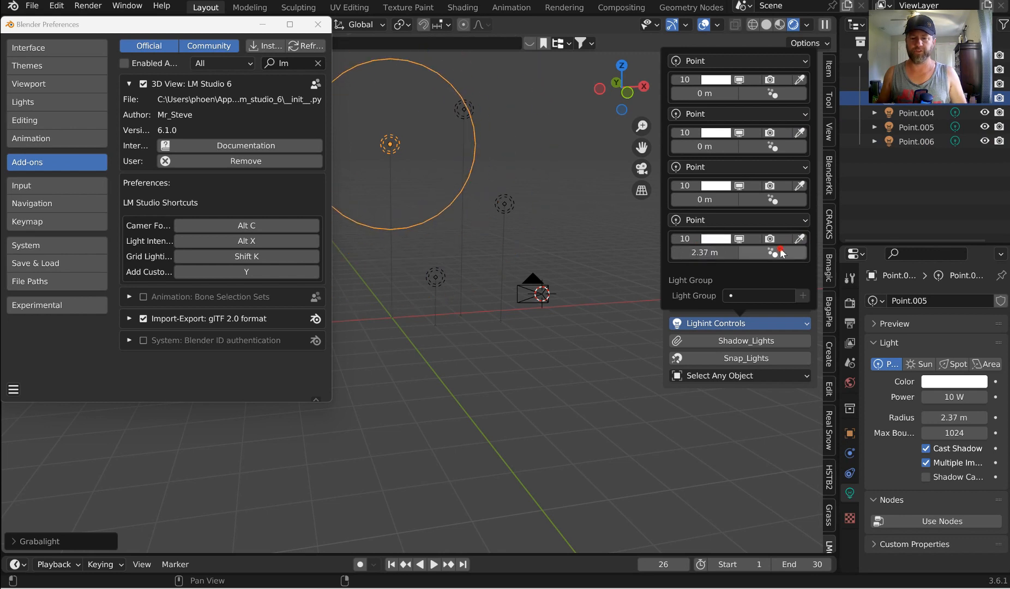
left_click(750, 239)
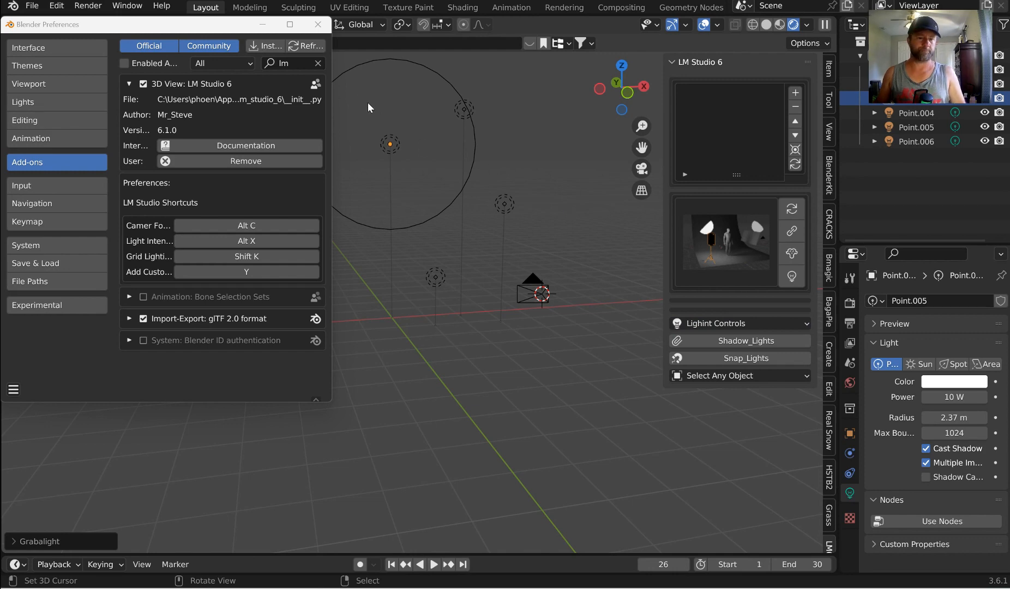
Step: Delete all the lights and the camera, and reset the 3D cursor to the world origin
left_click(317, 27)
middle_click_drag(449, 218, 478, 240)
key("a")
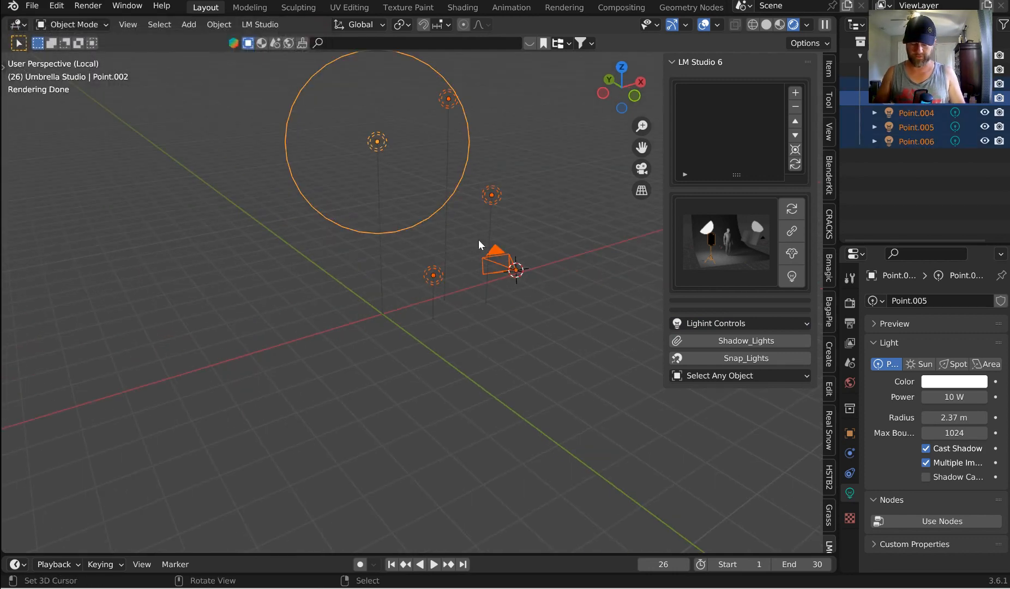
key("Delete")
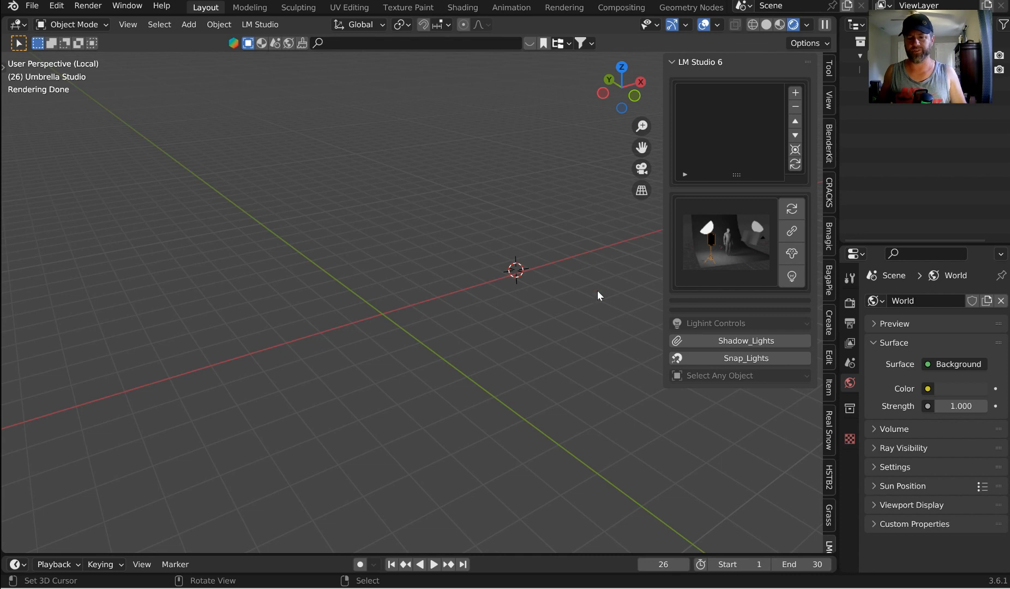
left_click(794, 151)
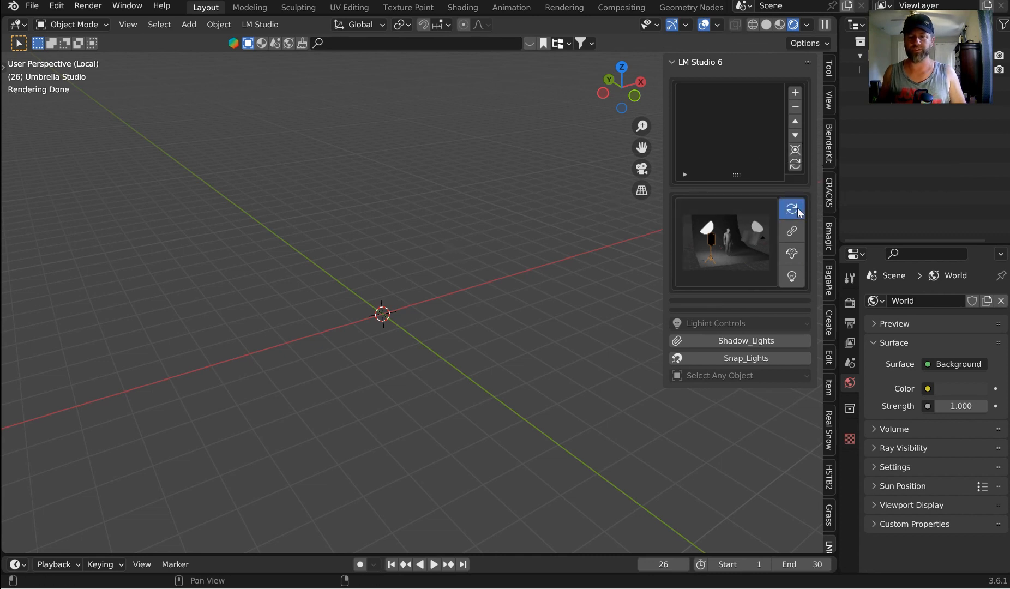
Step: Choose the Umbrella Studio preset from the LM Studio gallery and add it to the scene
left_click(710, 238)
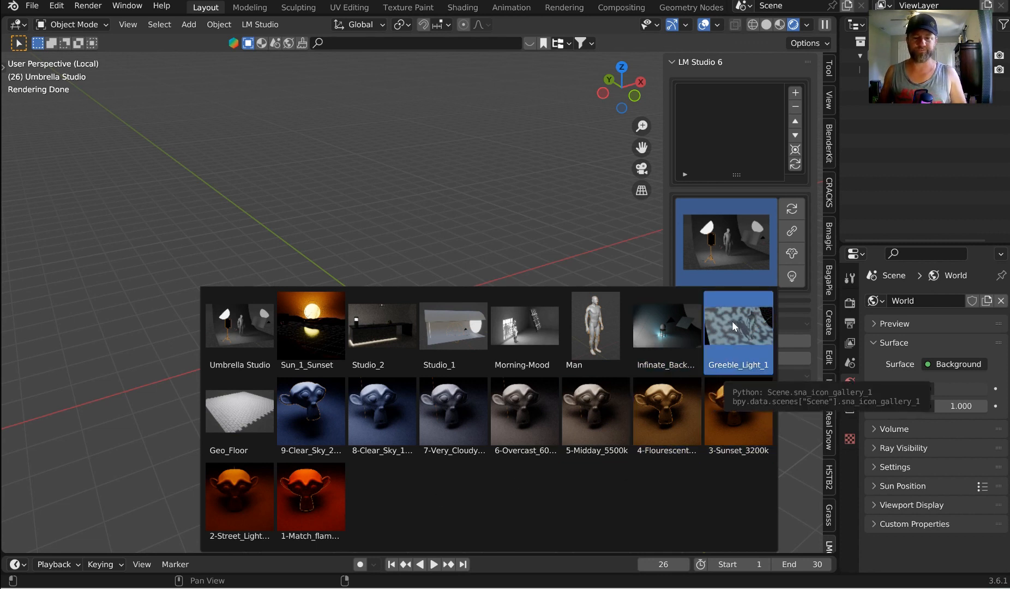
left_click(234, 322)
scroll(489, 276, "up", 1)
middle_click_drag(488, 277, 527, 258)
scroll(470, 270, "up", 3)
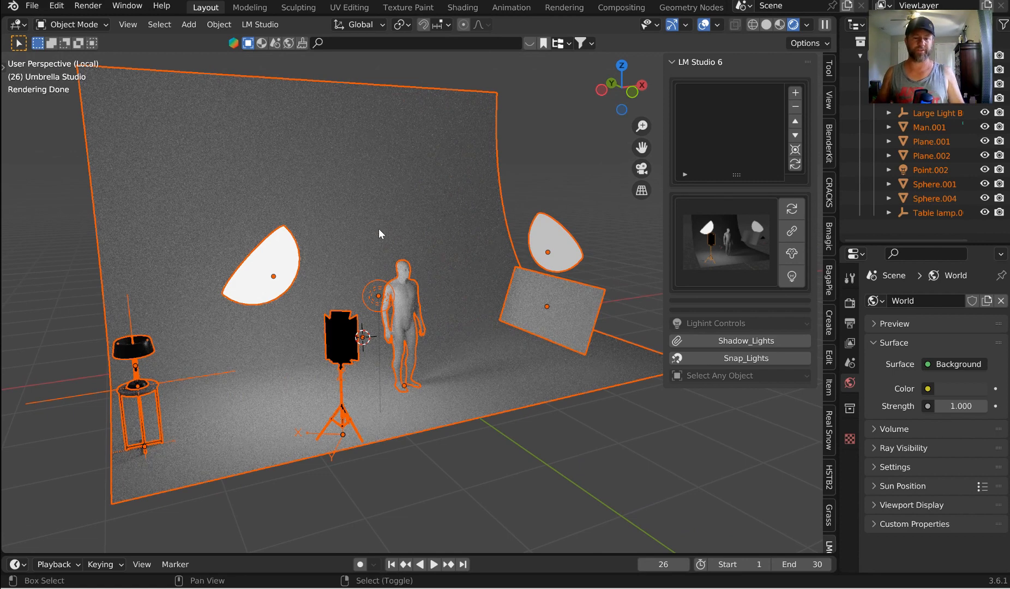
Step: Store the current Umbrella Studio arrangement, with all its objects selected and the backdrop active, as the first entry in the LM Studio list
left_click(266, 273, "shift")
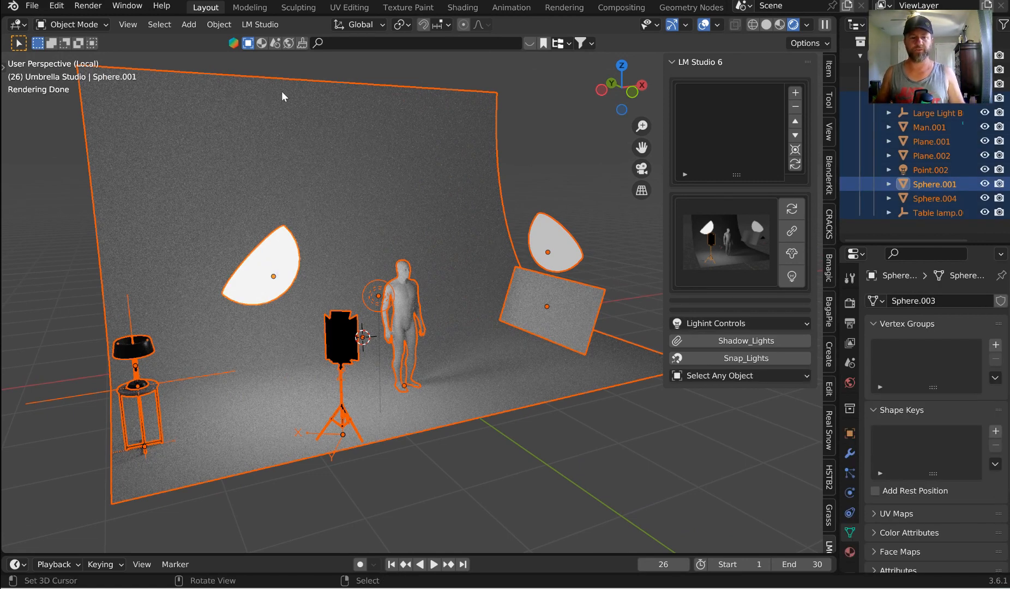
left_click(345, 143, "shift")
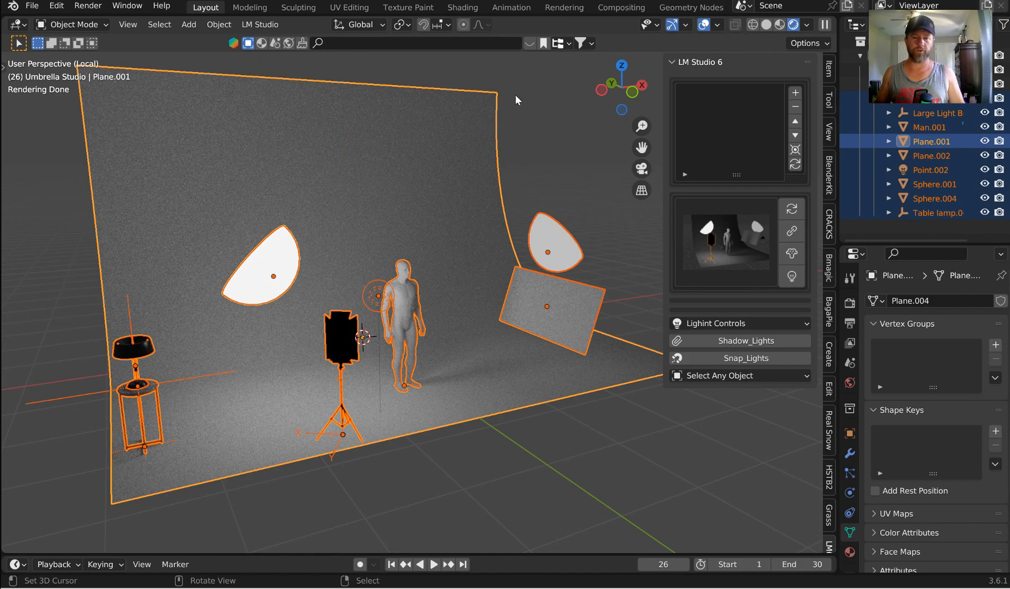
left_click(794, 88)
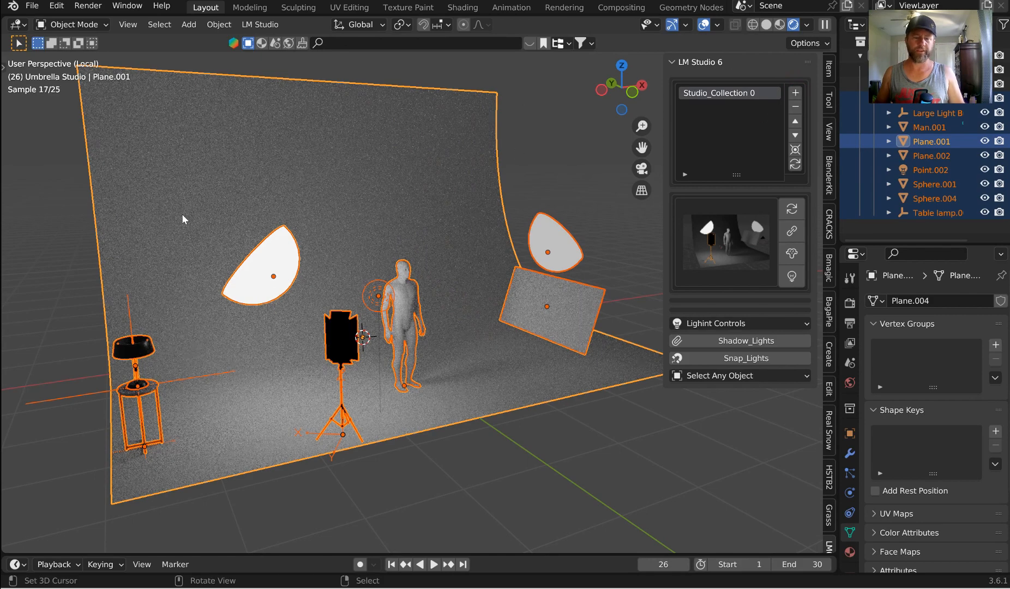
Step: Move the entire selected studio down toward the foreground and store that placement as a second entry in the LM Studio list
scroll(376, 218, "down", 3)
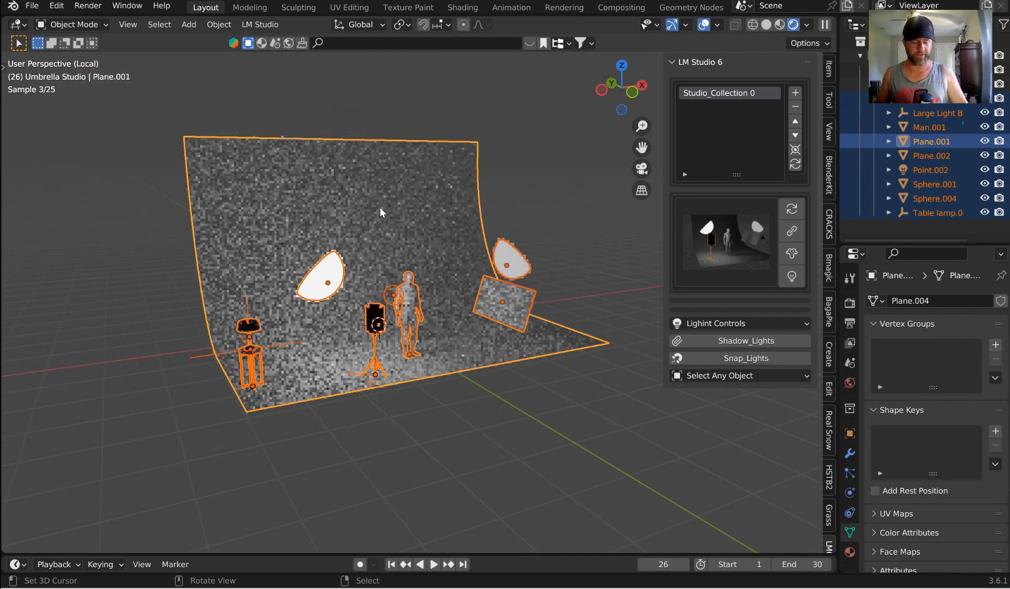
key("g")
left_click(406, 300)
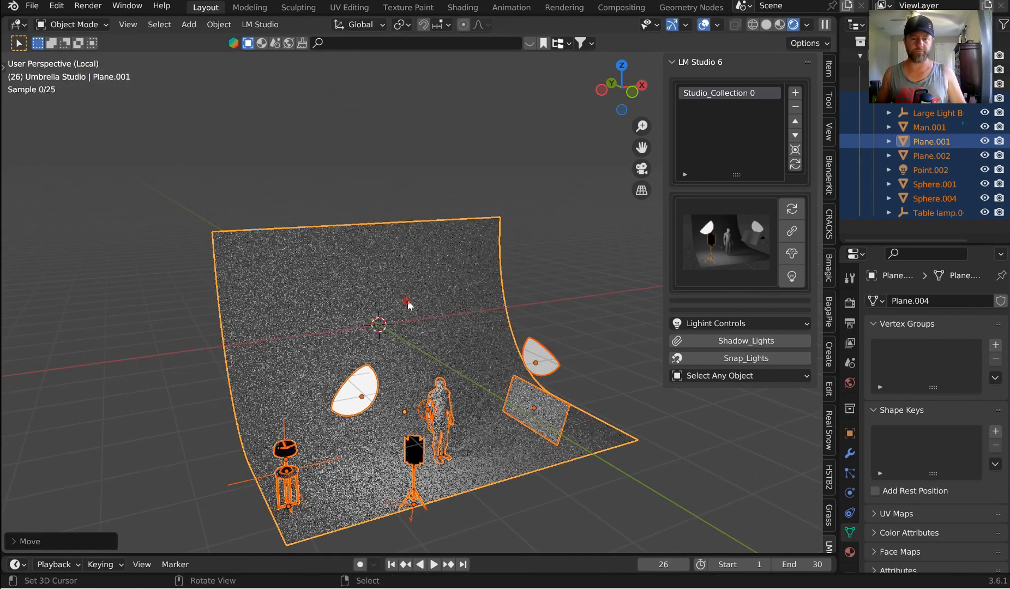
left_click(797, 91)
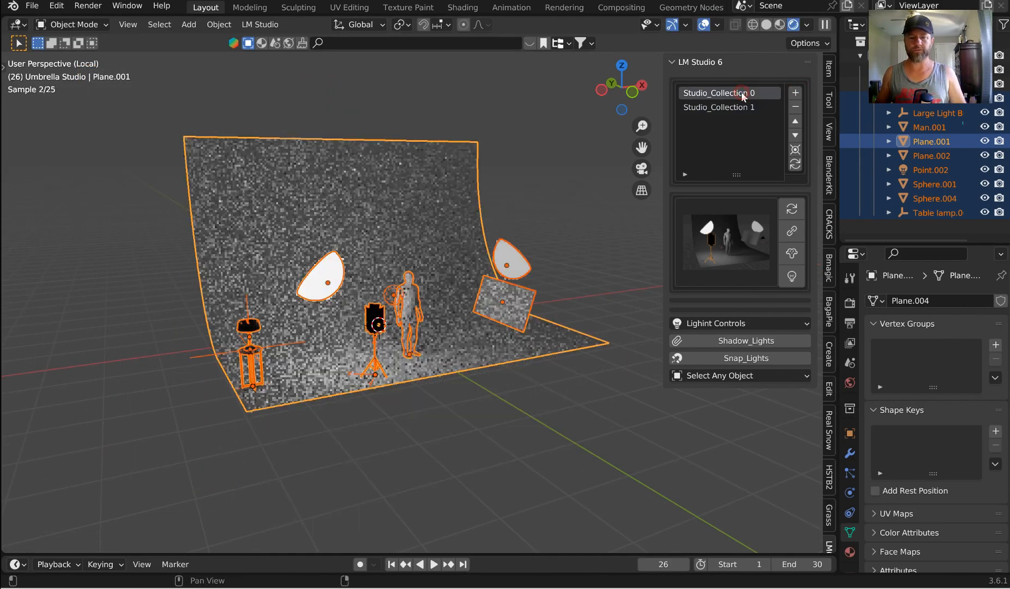
Step: Switch between Studio_Collection 0 and Studio_Collection 1, and remove Studio_Collection 1 from the list
left_click(717, 97)
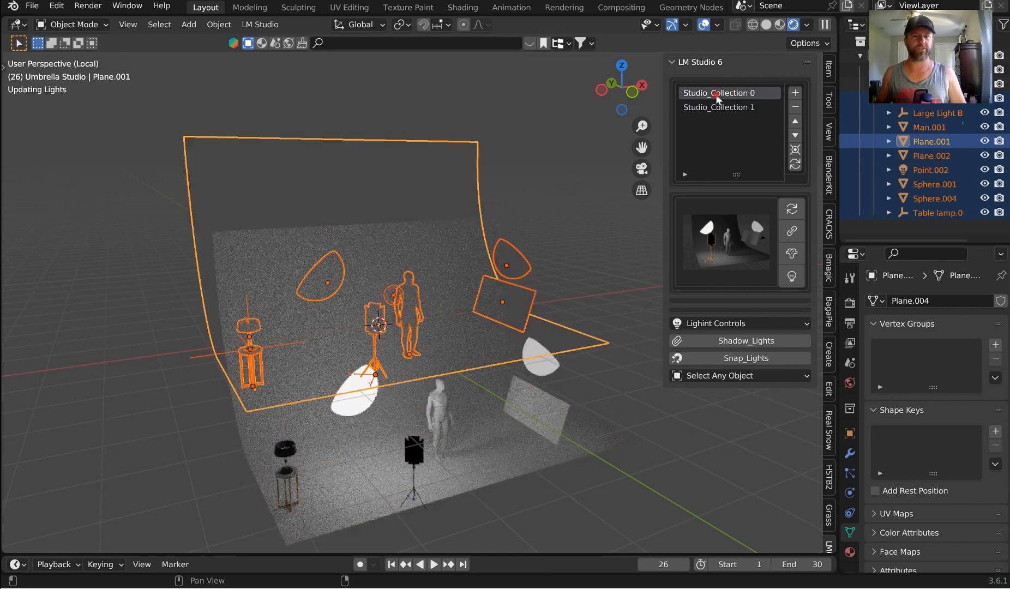
left_click(764, 106)
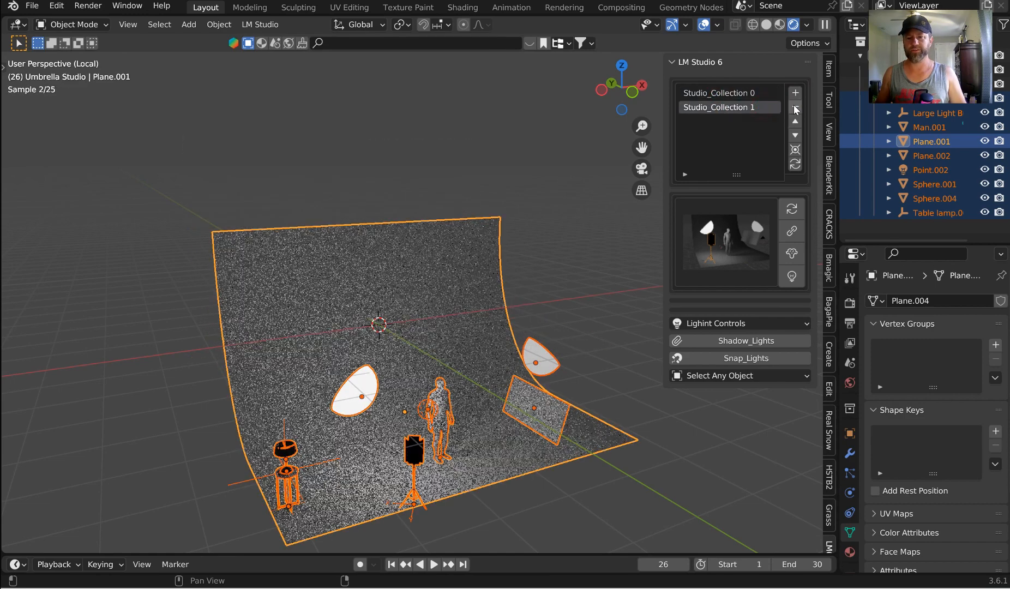
left_click(794, 108)
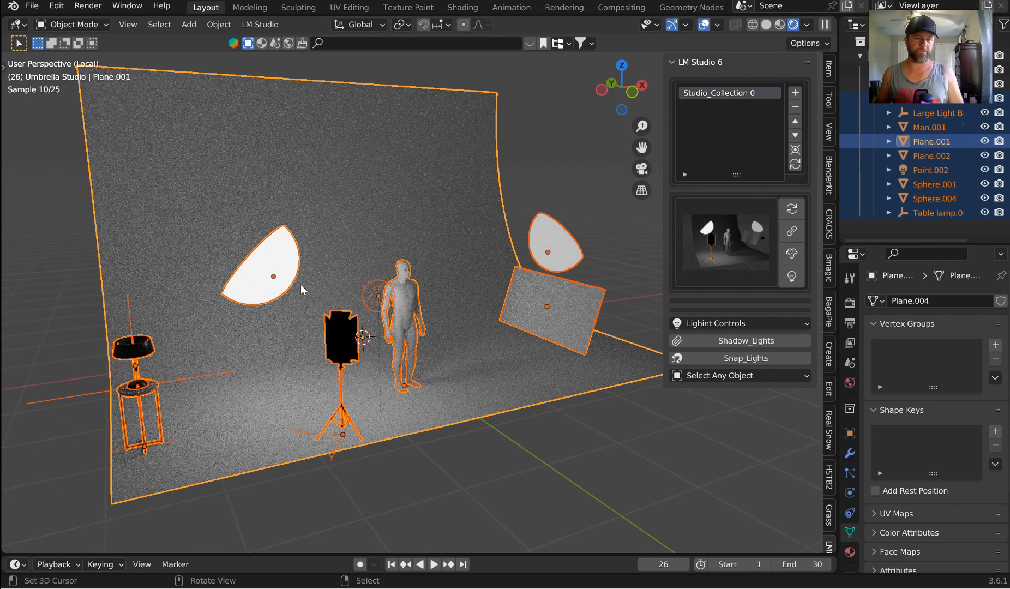
Step: Move the man figure about 0.98 m in the negative global Y direction and rotate it around Z to face the viewer
left_click(410, 298)
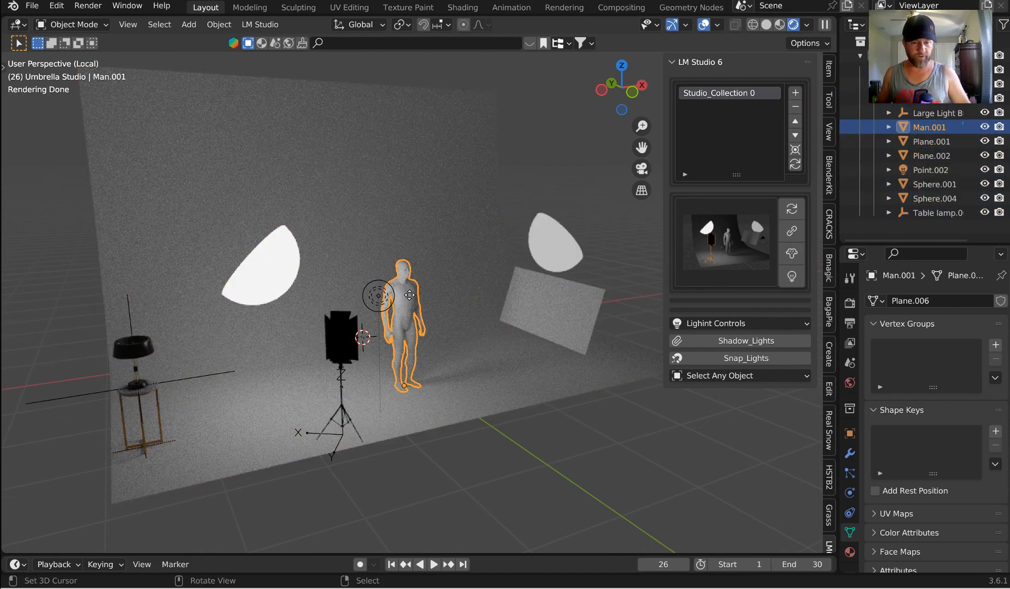
key("g")
key("y")
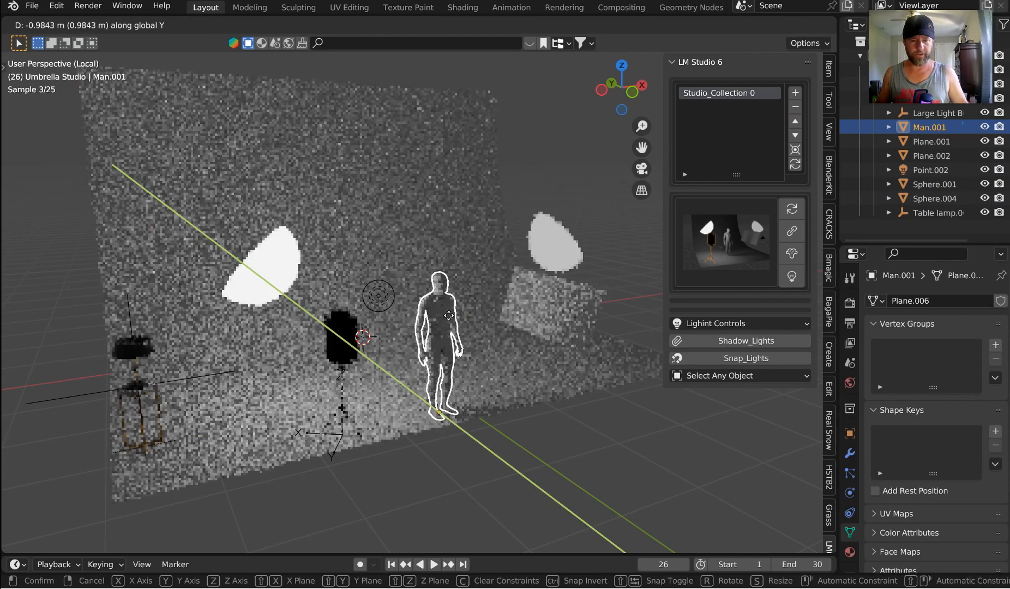
left_click(448, 315)
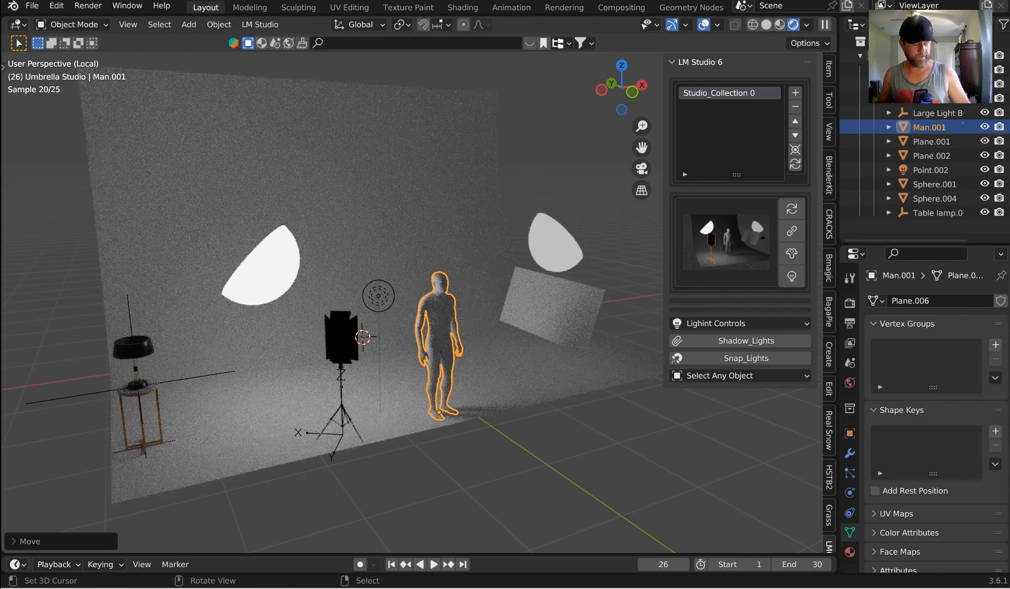
key("r")
key("z")
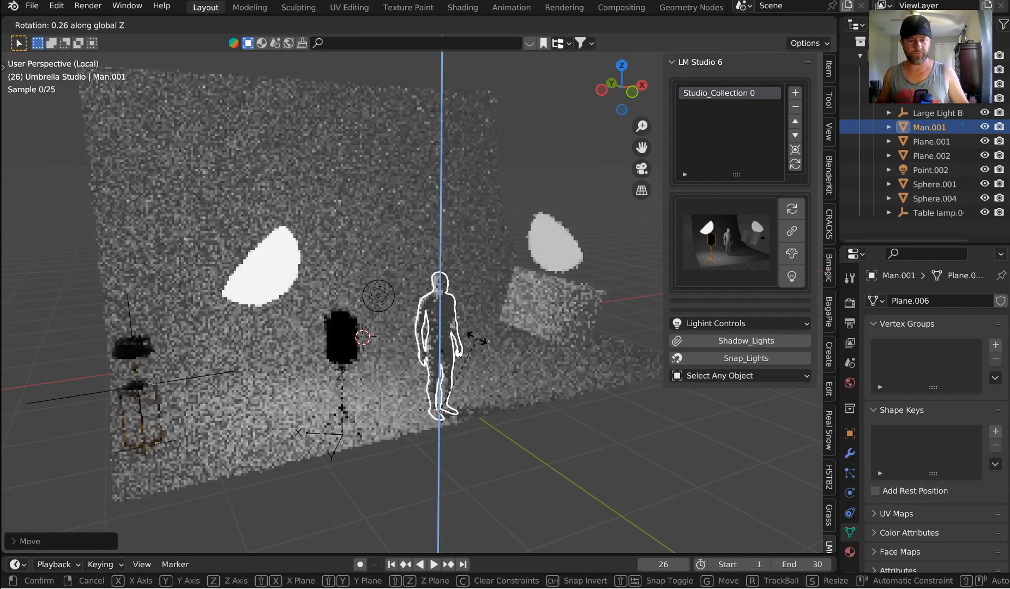
left_click(500, 345)
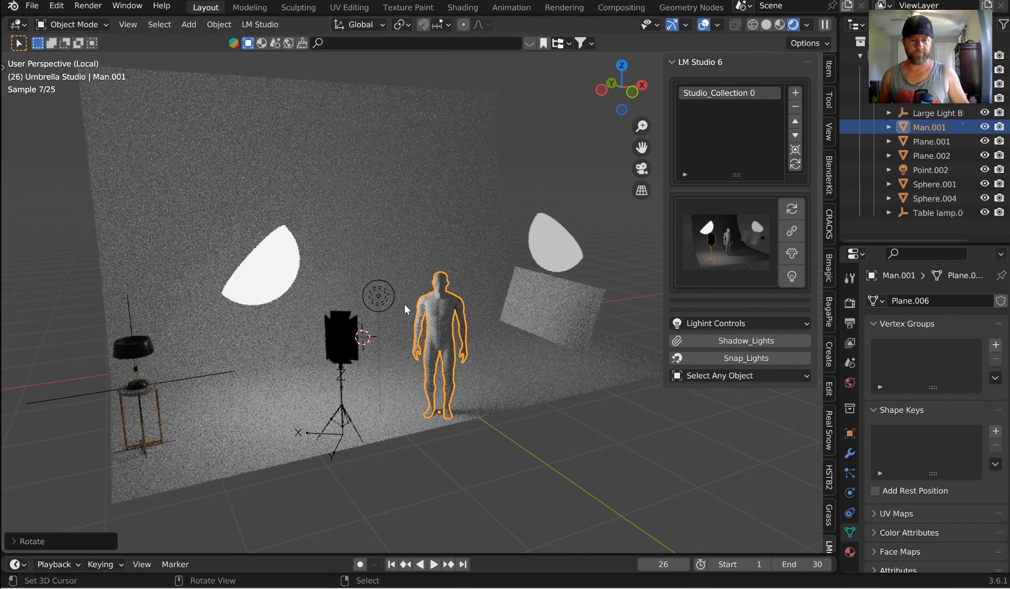
Step: Raise the white umbrella light beside the lamp stand straight up along the global Z axis
left_click(283, 272)
key("g")
key("z")
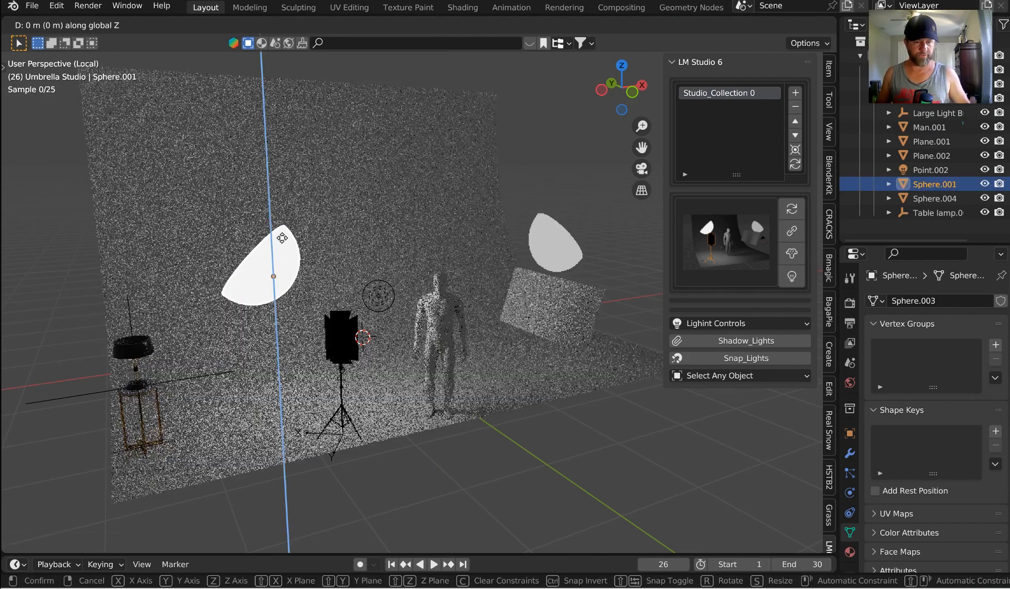
left_click(289, 161)
Step: Select everything, store the changed arrangement as a second list entry, and compare it with Studio_Collection 0
key("a")
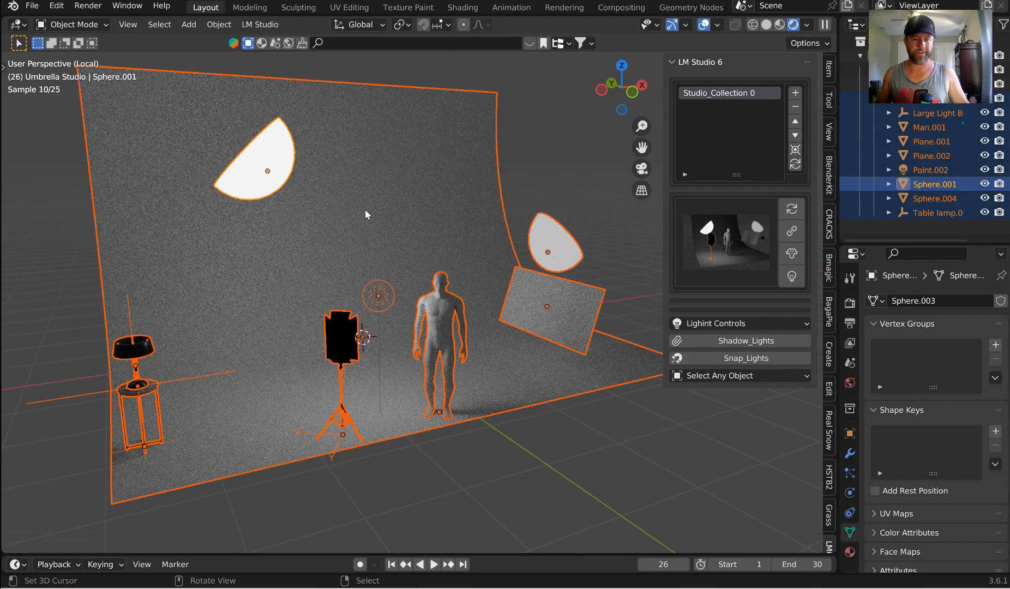
left_click(795, 93)
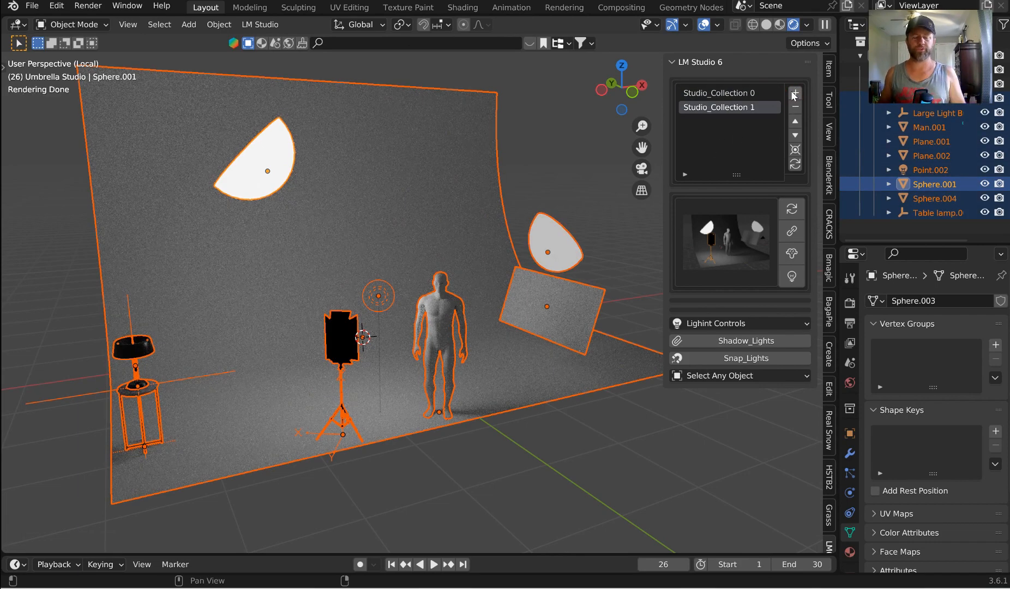
left_click(720, 93)
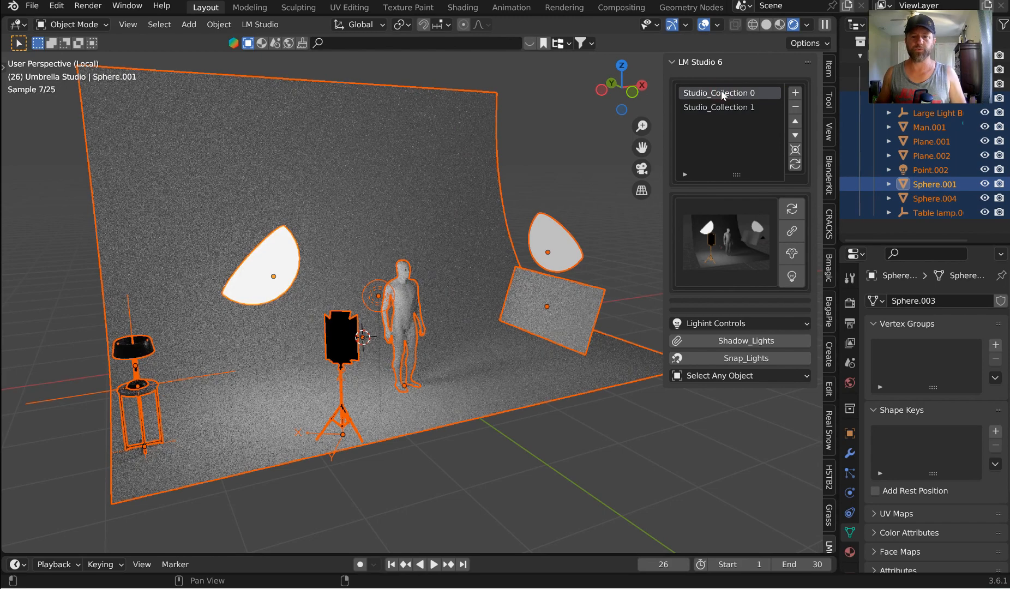
left_click(721, 107)
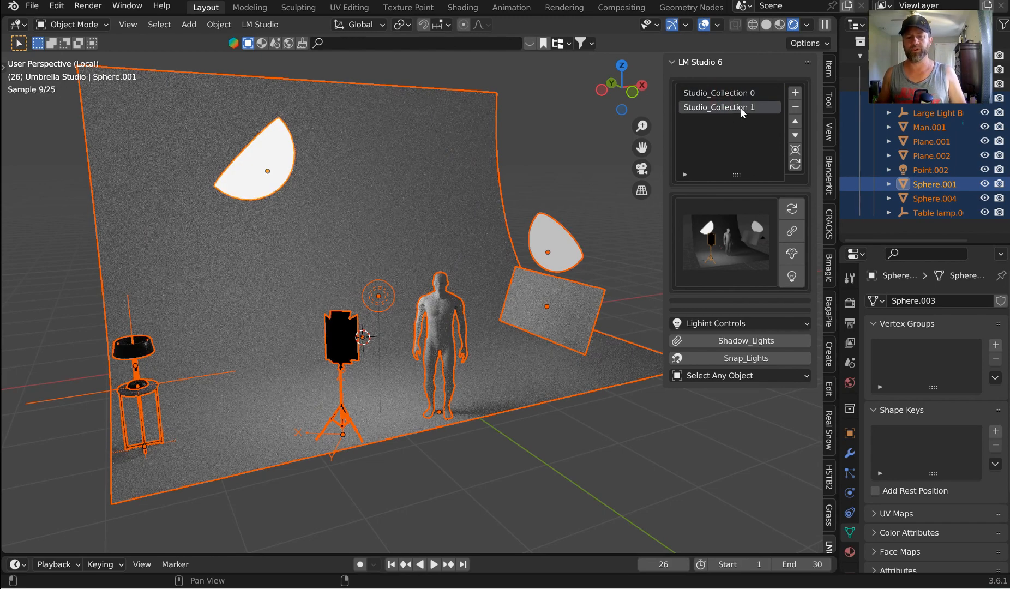
Step: Move the rectangular reflector panel outward along the global X axis and scale it up by about 1.43
left_click(560, 300)
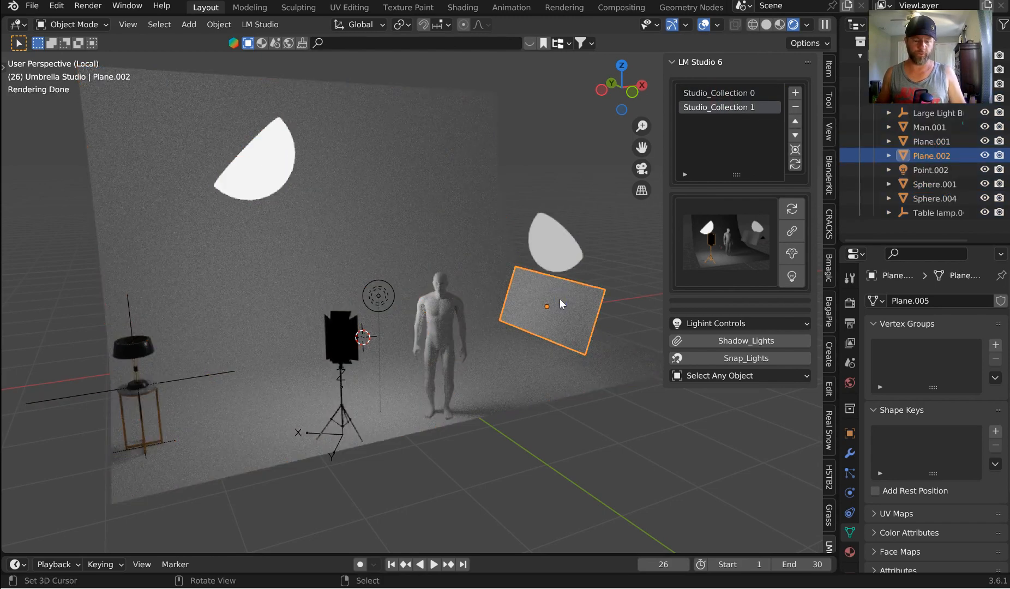
key("g")
key("x")
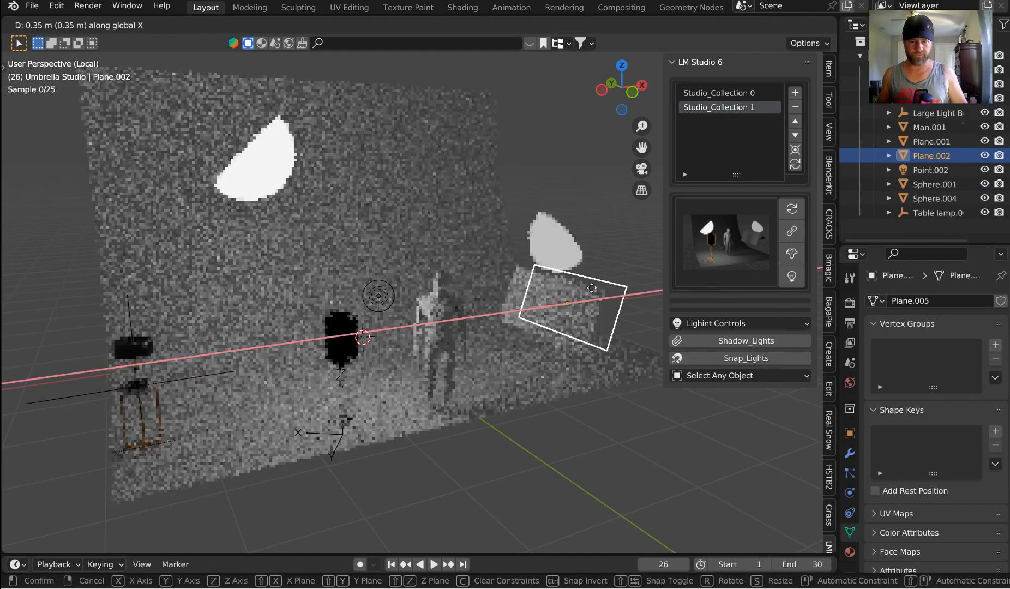
left_click(615, 294)
key("s")
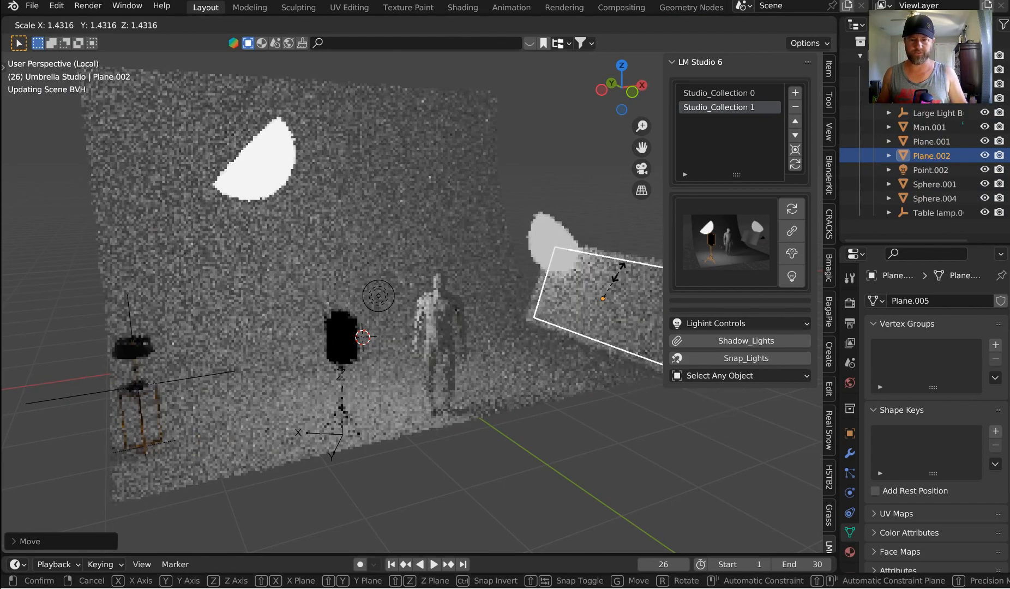
left_click(619, 271)
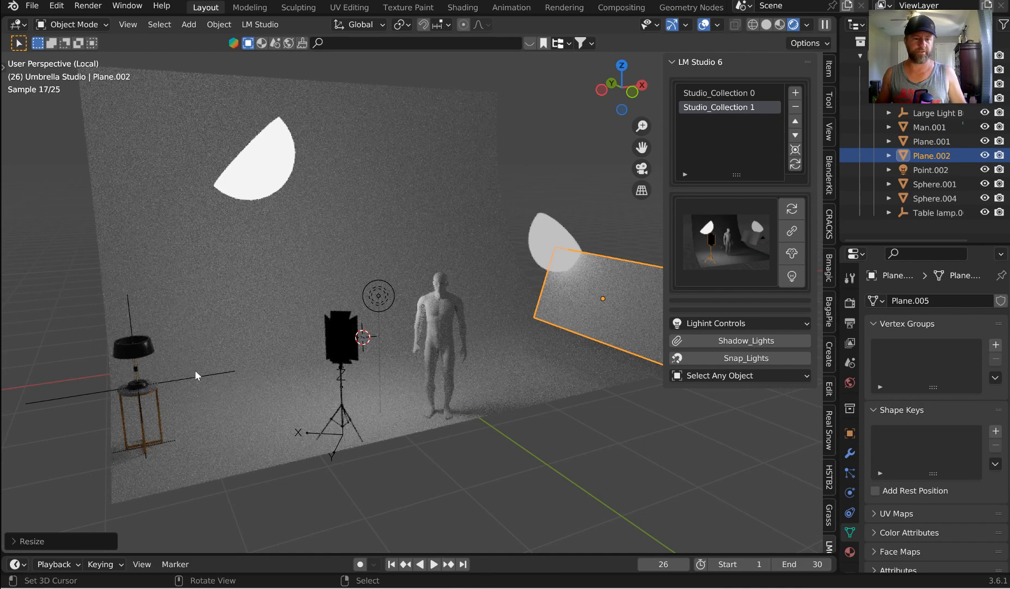
Step: Try to scale the table lamp's parent empty along the global Z axis
left_click(166, 385)
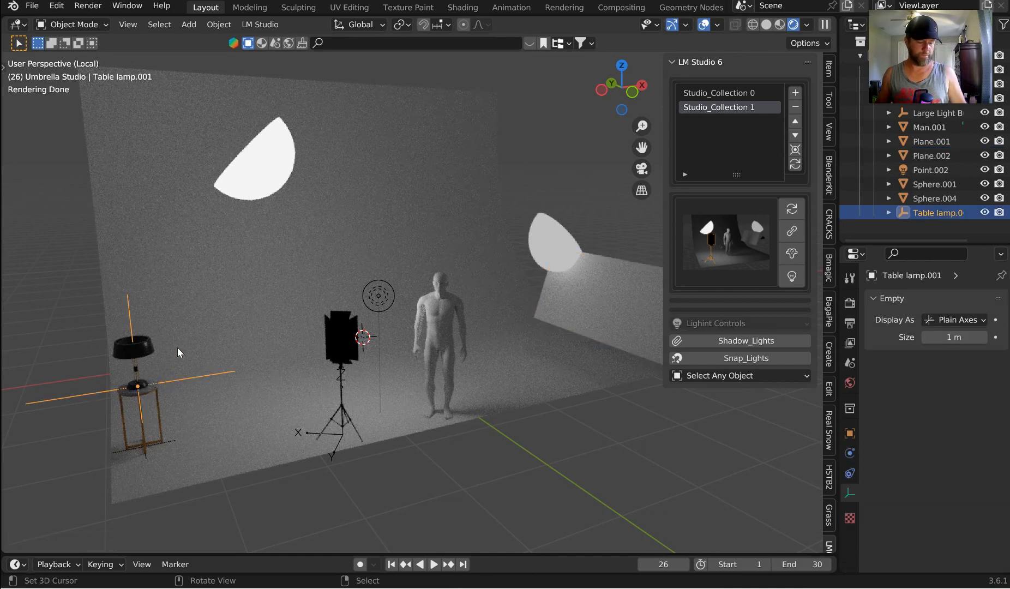
key("s")
key("z")
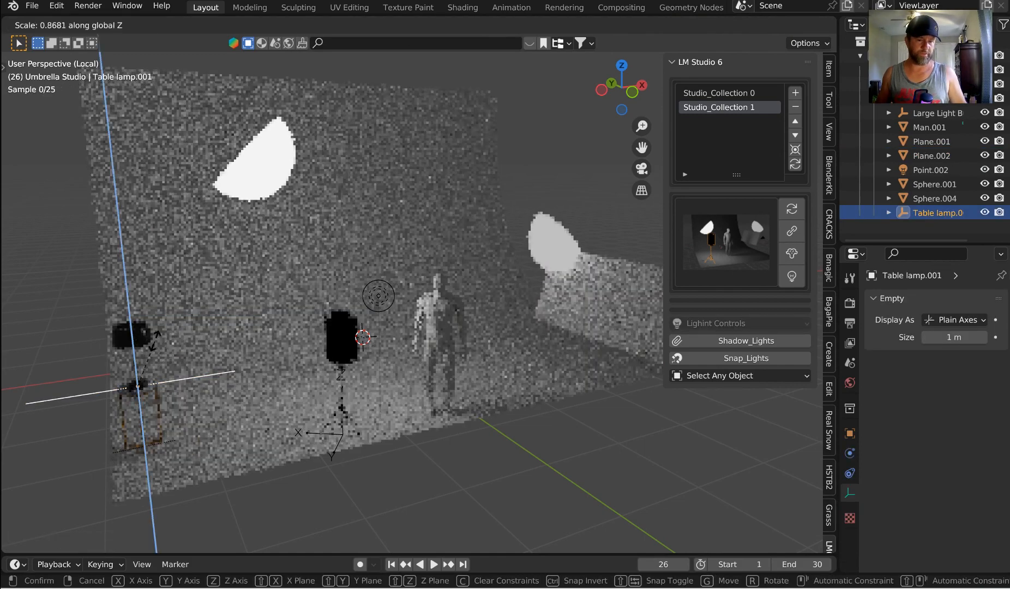
left_click(185, 325)
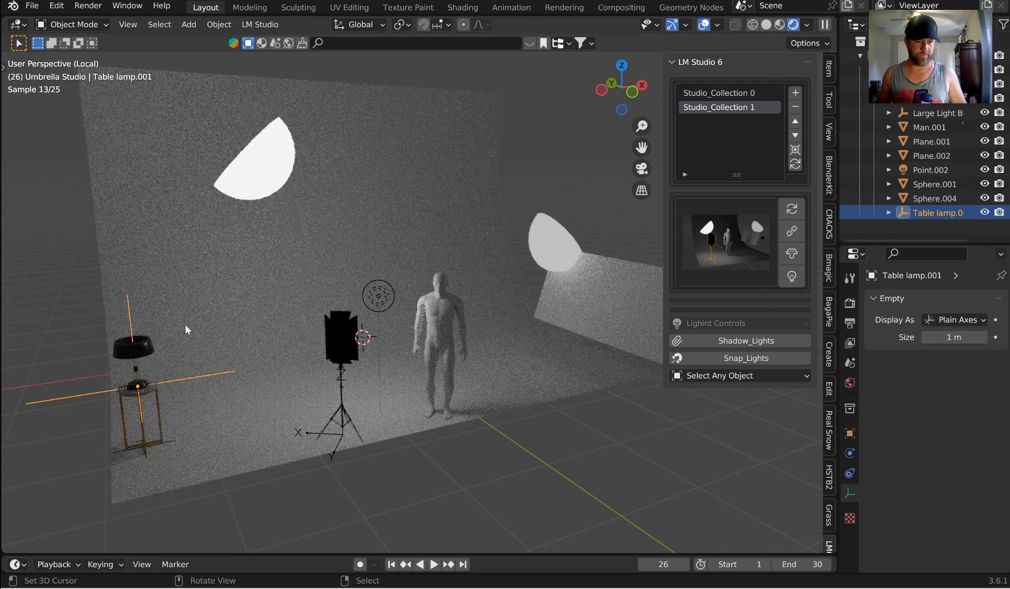
Step: Add the table and the lamp base to the lamp selection and move them along global X toward the black light stand
left_click(142, 401, "shift")
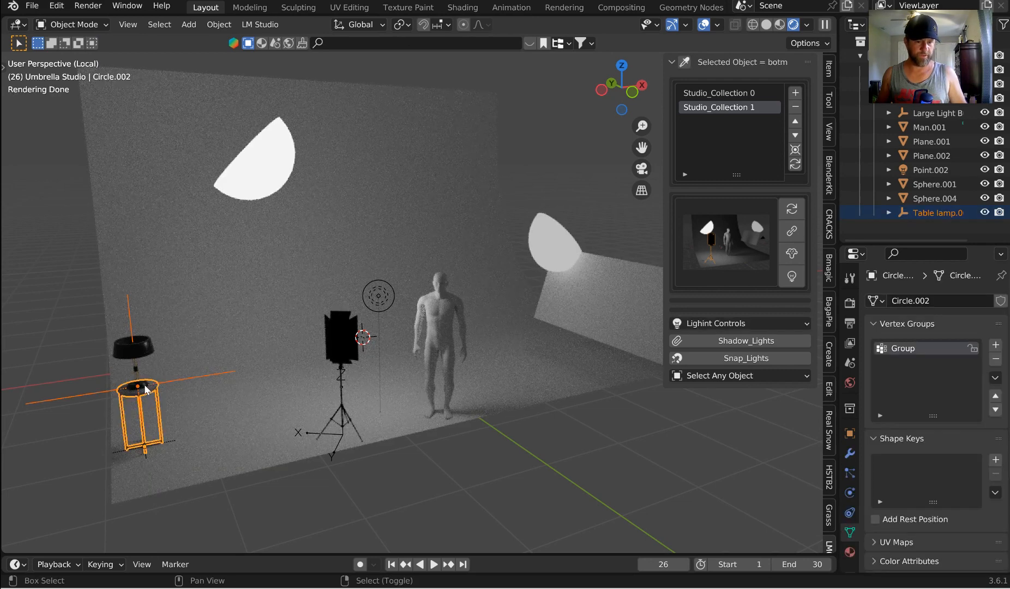
left_click(145, 389, "shift")
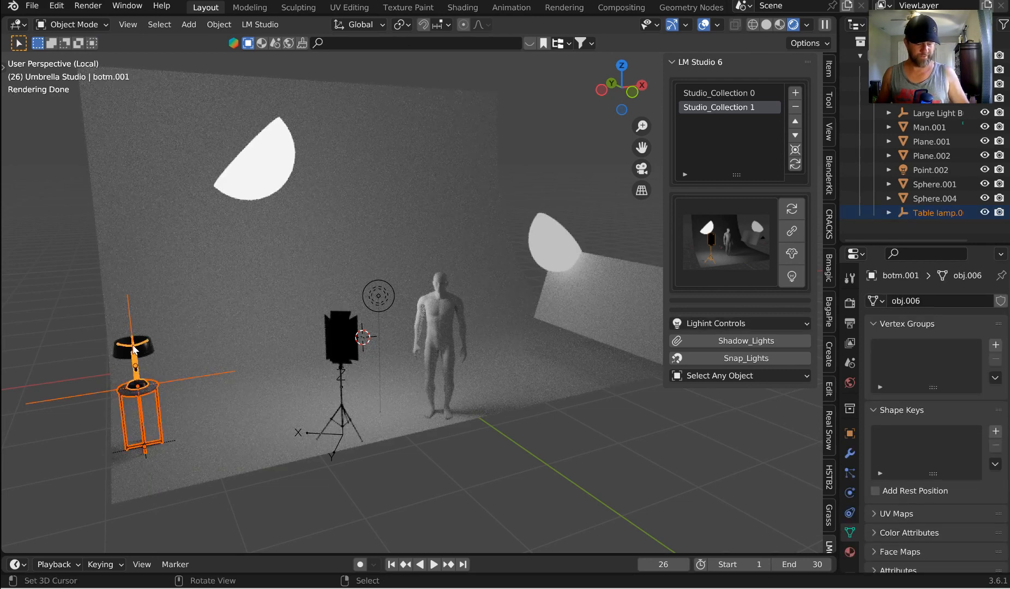
key("g")
key("x")
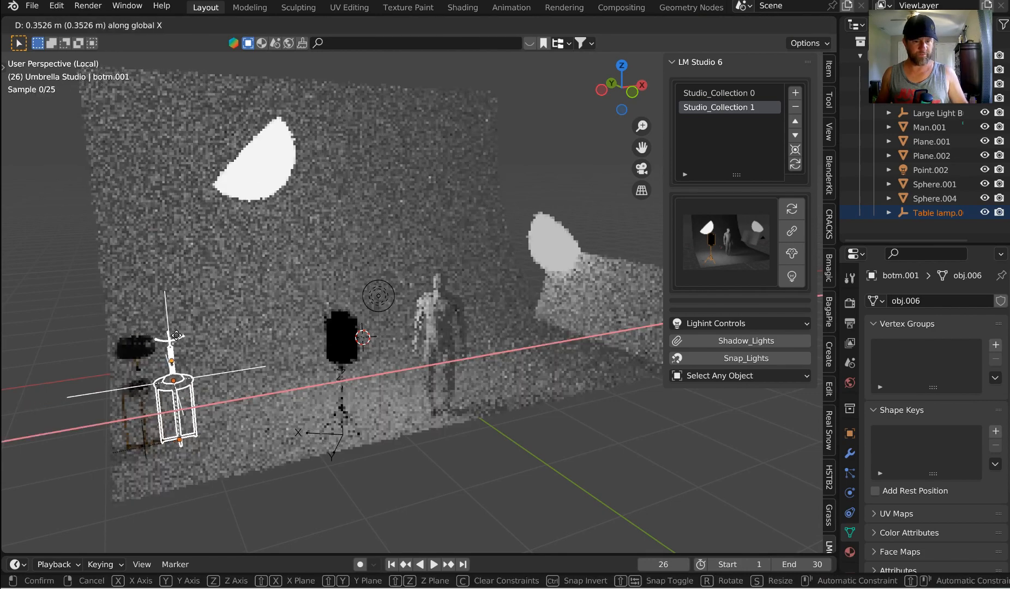
left_click(243, 326)
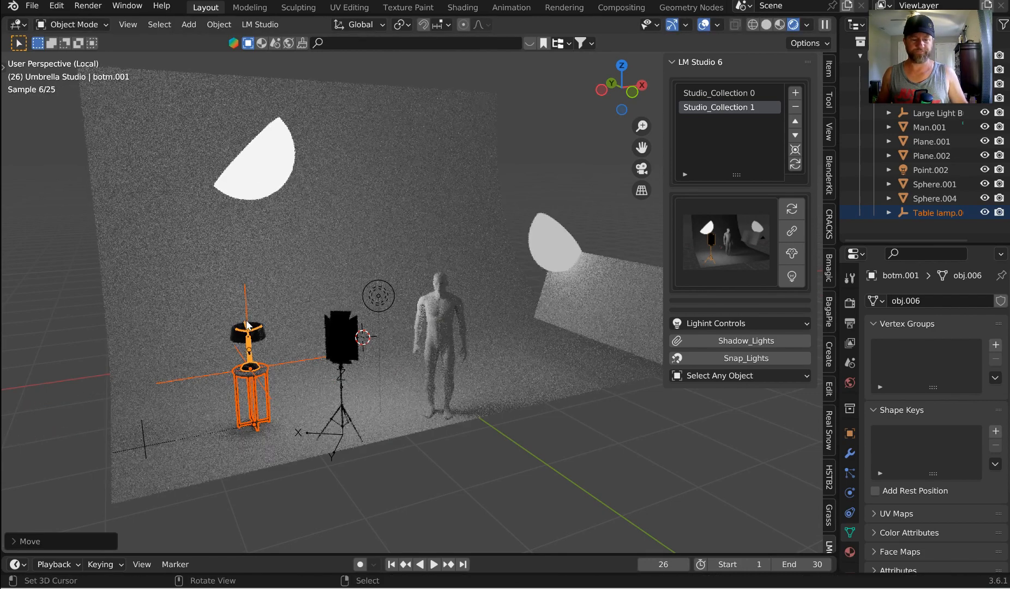
Step: Select everything, store the arrangement as a third list entry, and switch through Studio_Collection 0, 1 and 2
key("a")
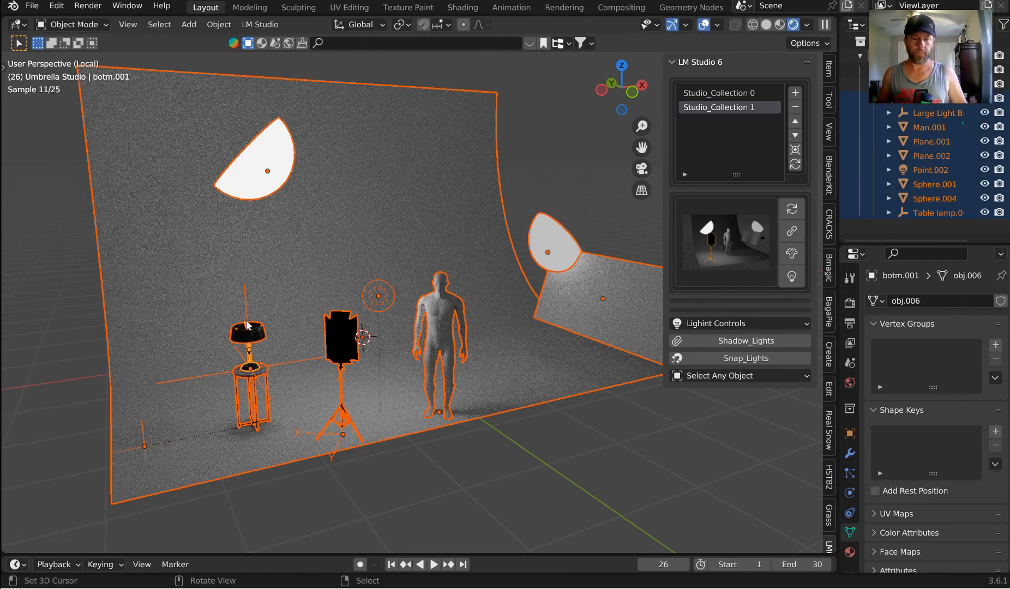
left_click(795, 94)
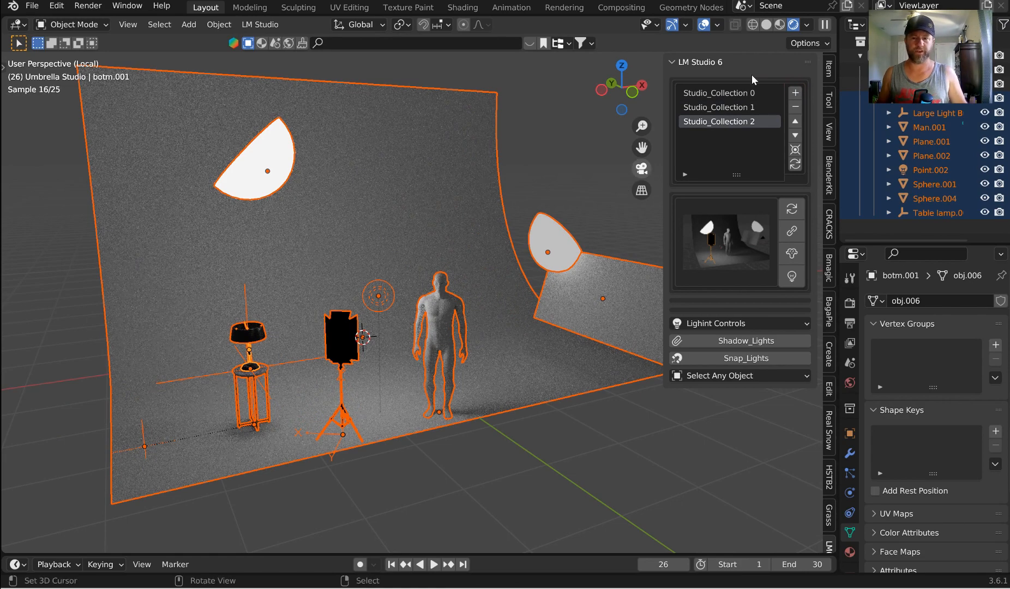
left_click(738, 97)
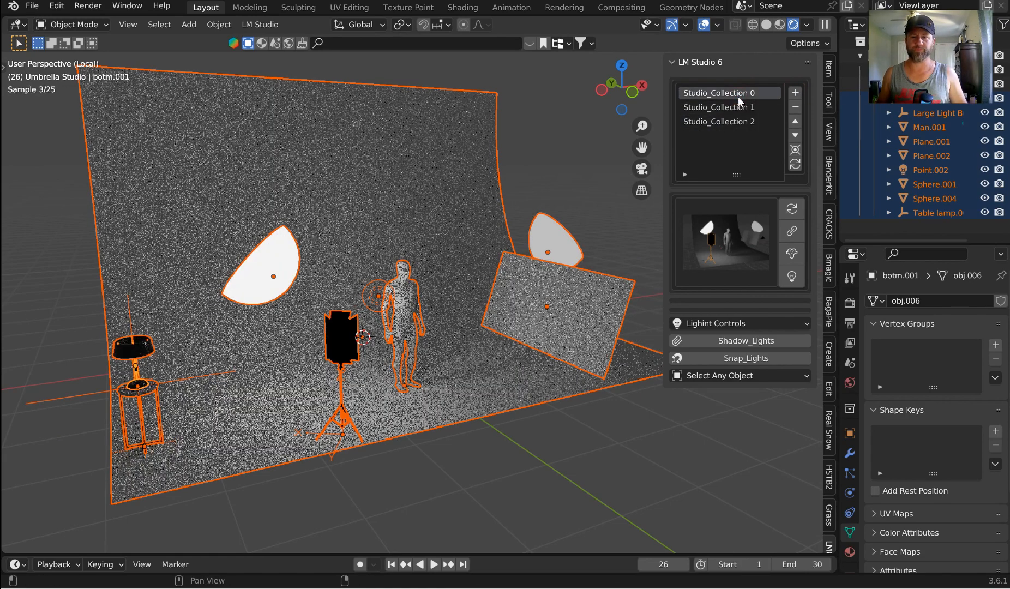
left_click(739, 108)
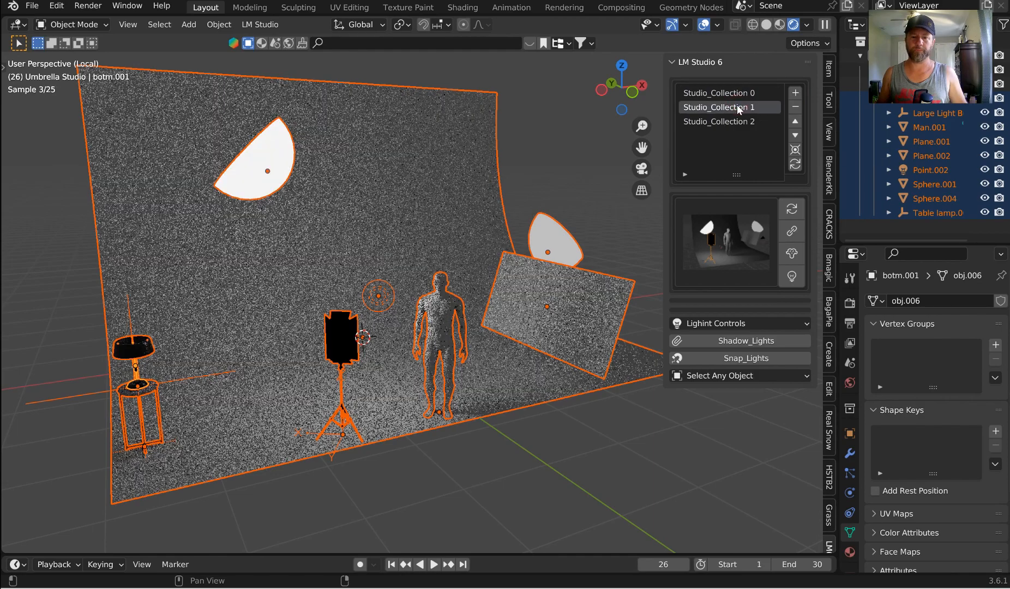
left_click(735, 120)
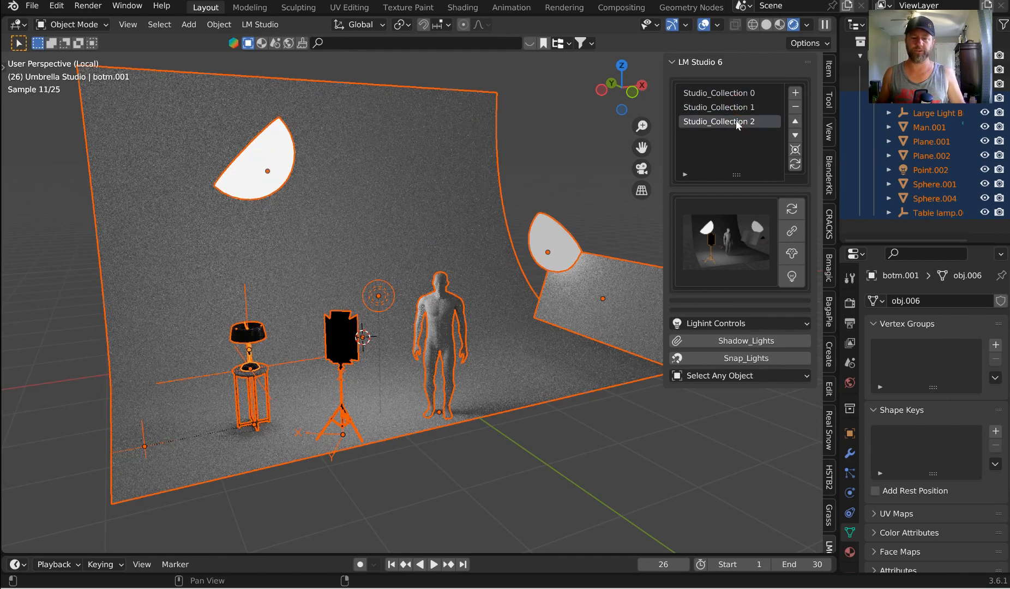
Step: Set the point light beside the man to yellow with 31 W power, and store this lighting as a new list entry
middle_click_drag(583, 224, 547, 208)
left_click(370, 304)
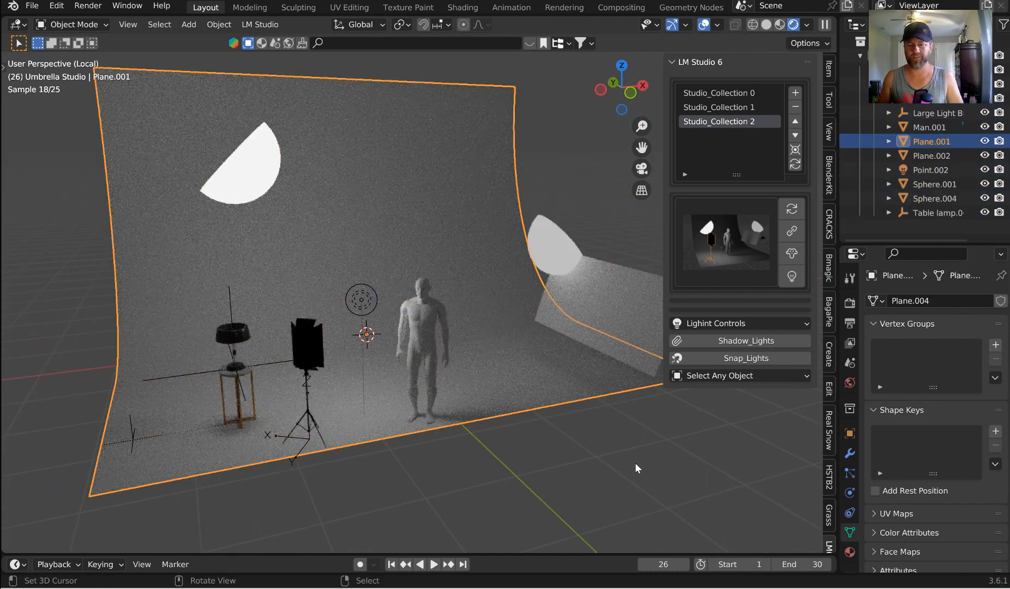
left_click(362, 309)
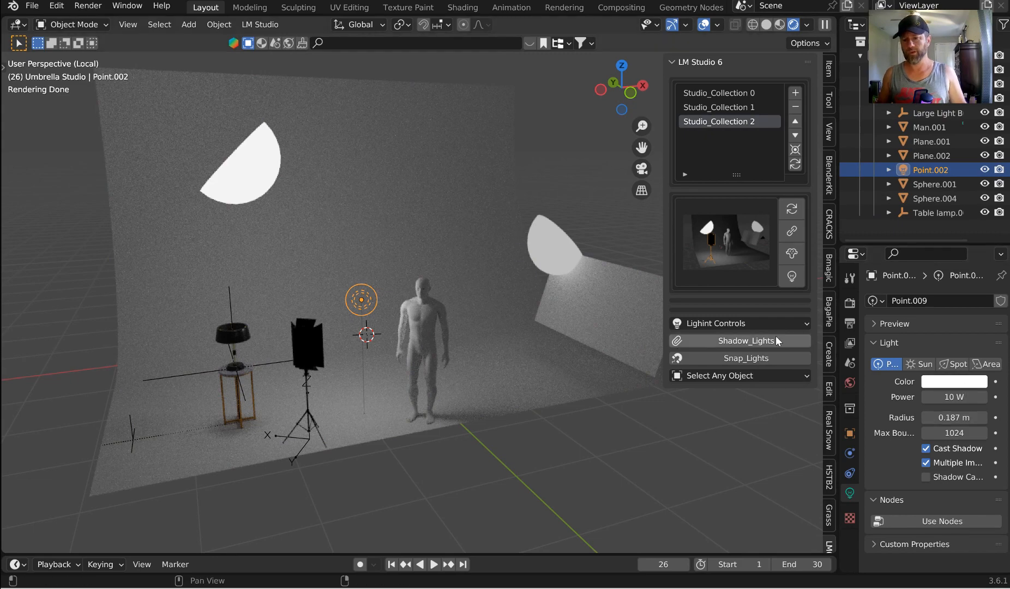
left_click(792, 324)
left_click(717, 240)
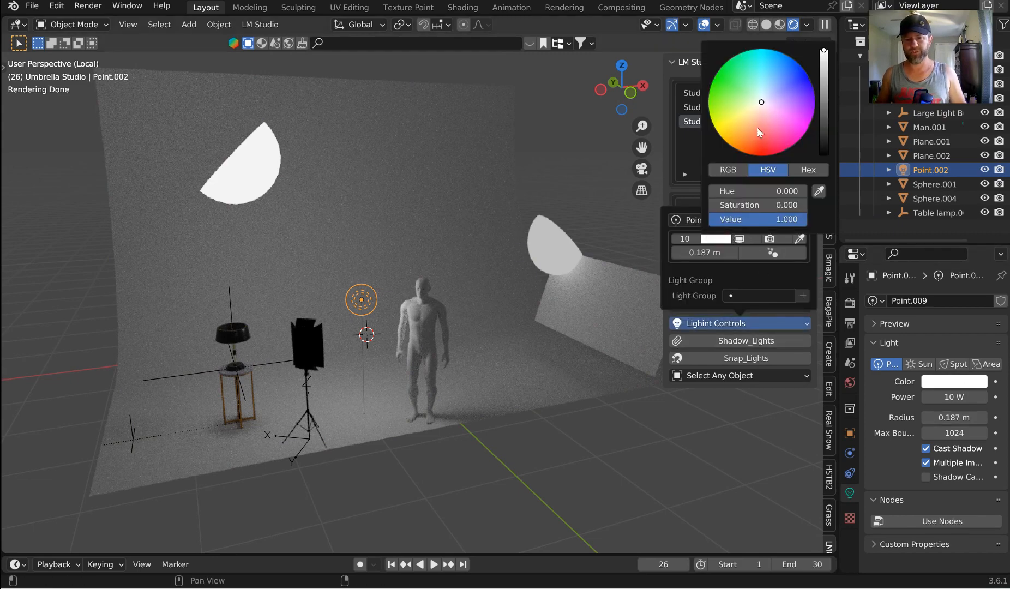
left_click(718, 133)
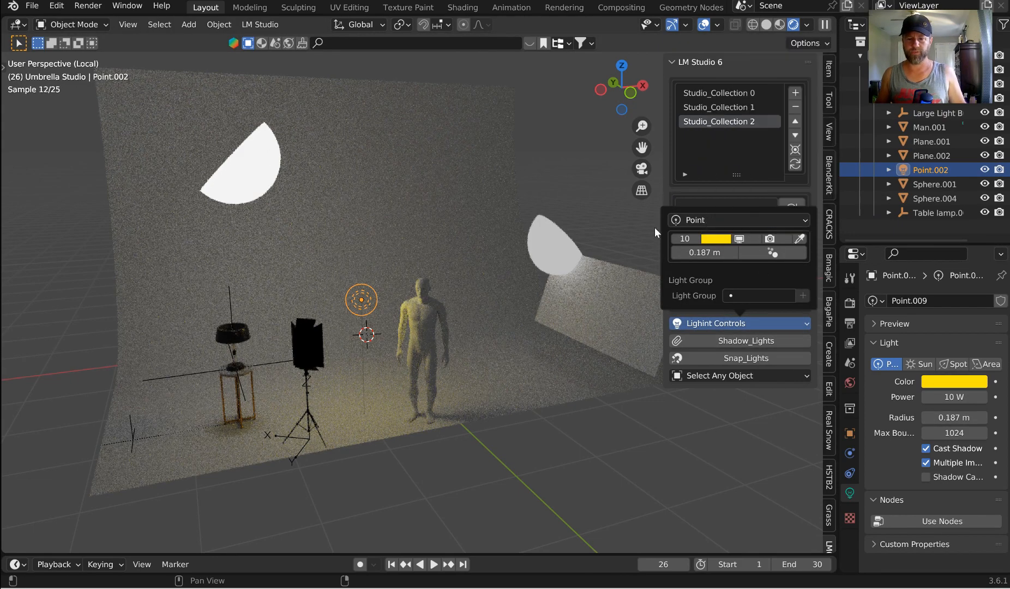
left_click_drag(677, 239, 702, 239)
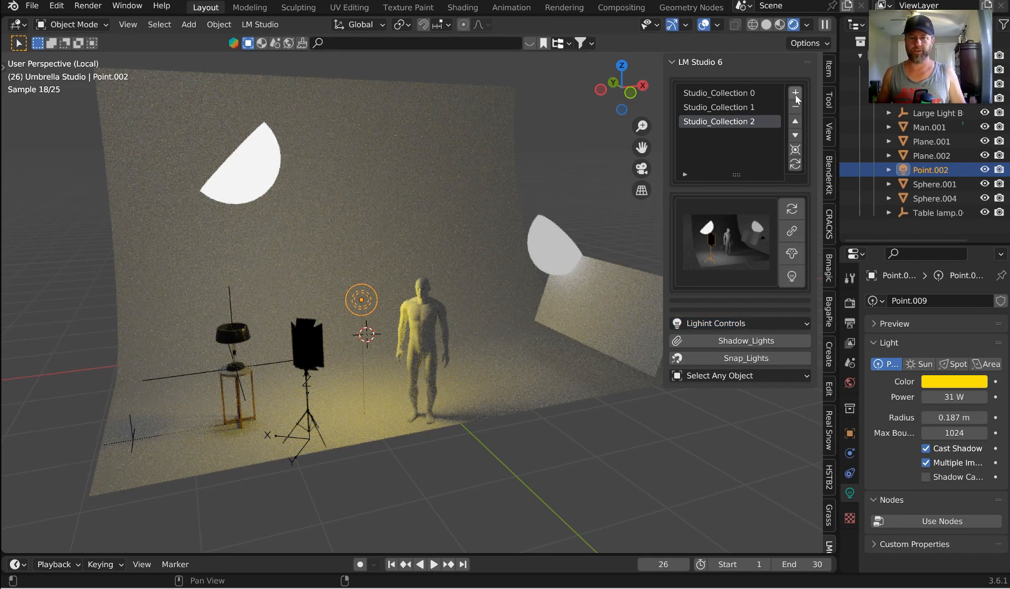
left_click(795, 93)
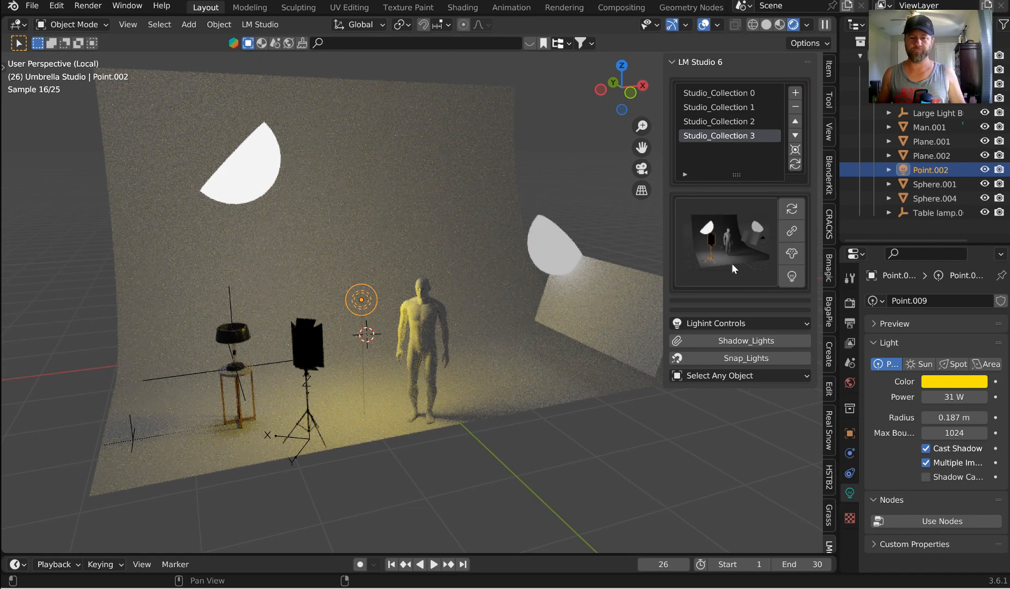
Step: Recolour the point light to light blue with 20.6 W power, and store this lighting as another list entry
left_click(741, 326)
left_click(716, 239)
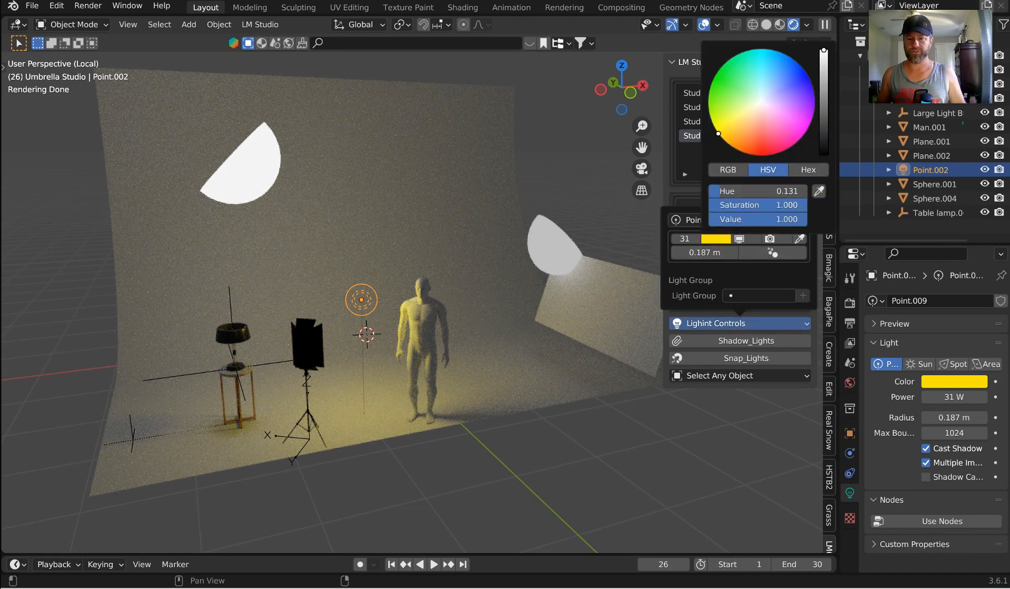
left_click(770, 81)
left_click_drag(769, 81, 769, 80)
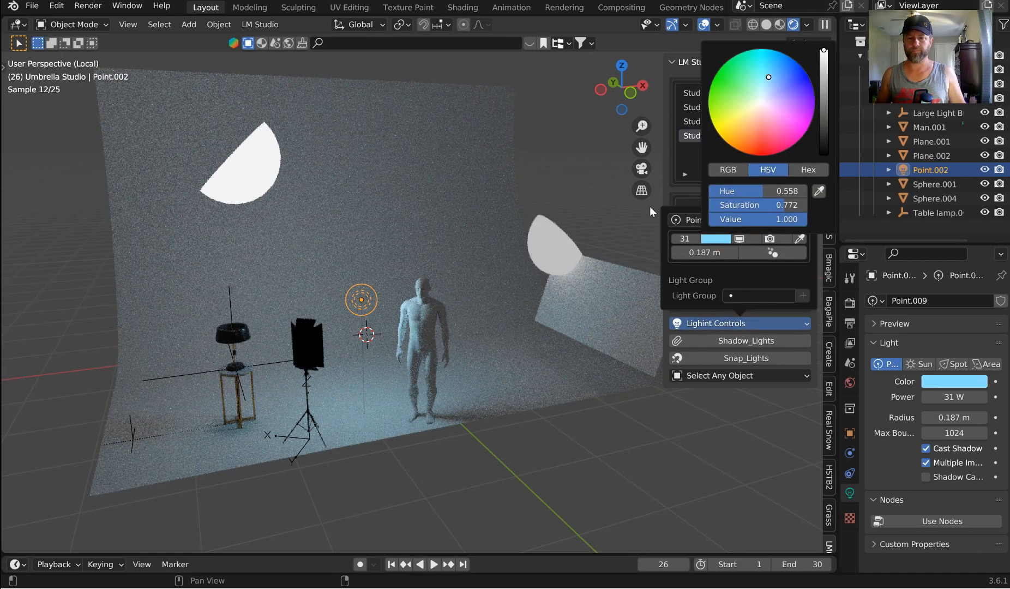
left_click(713, 323)
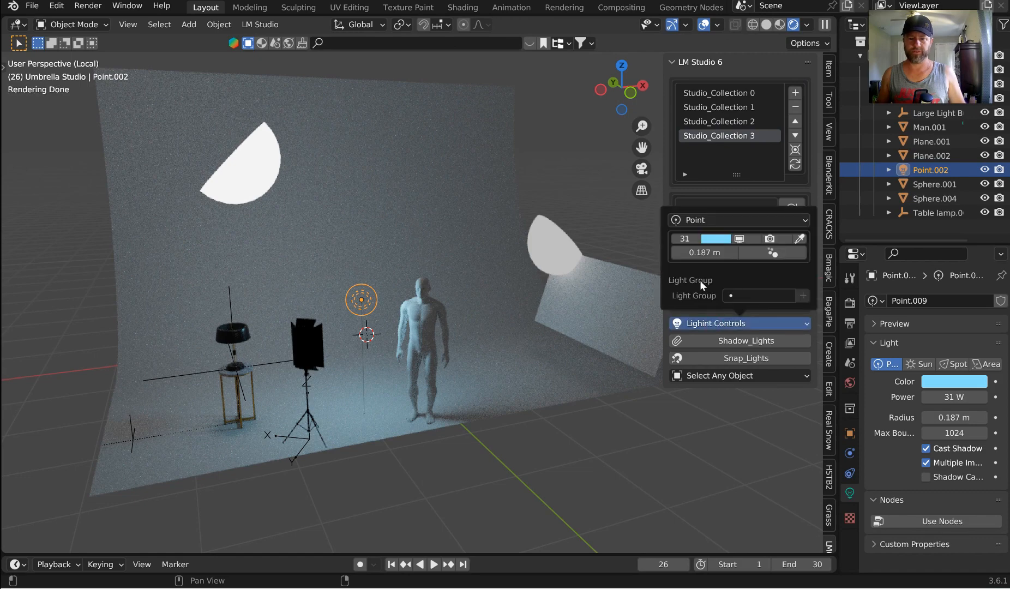
left_click_drag(690, 241, 673, 241)
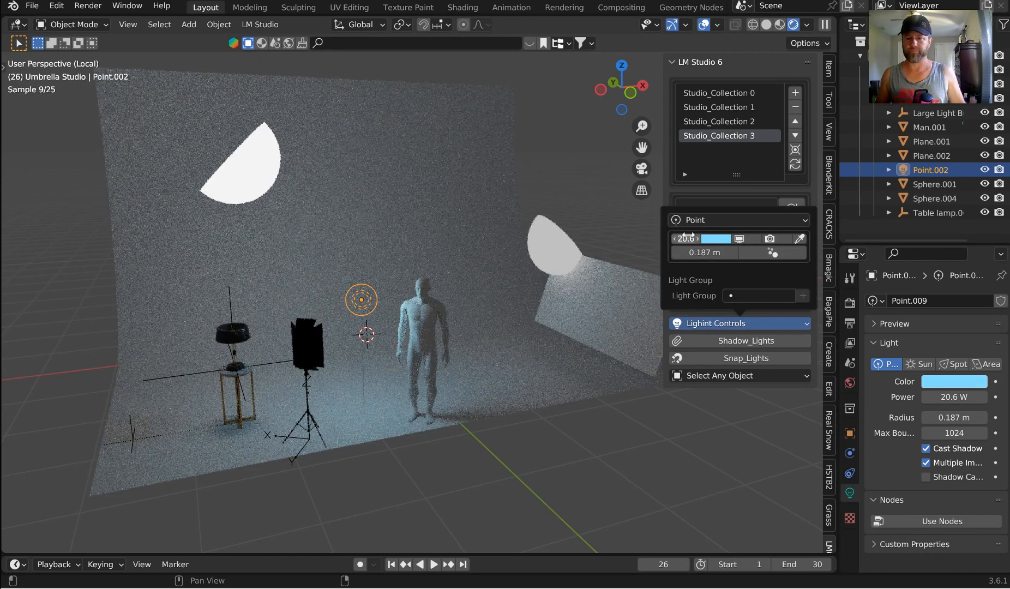
left_click(796, 92)
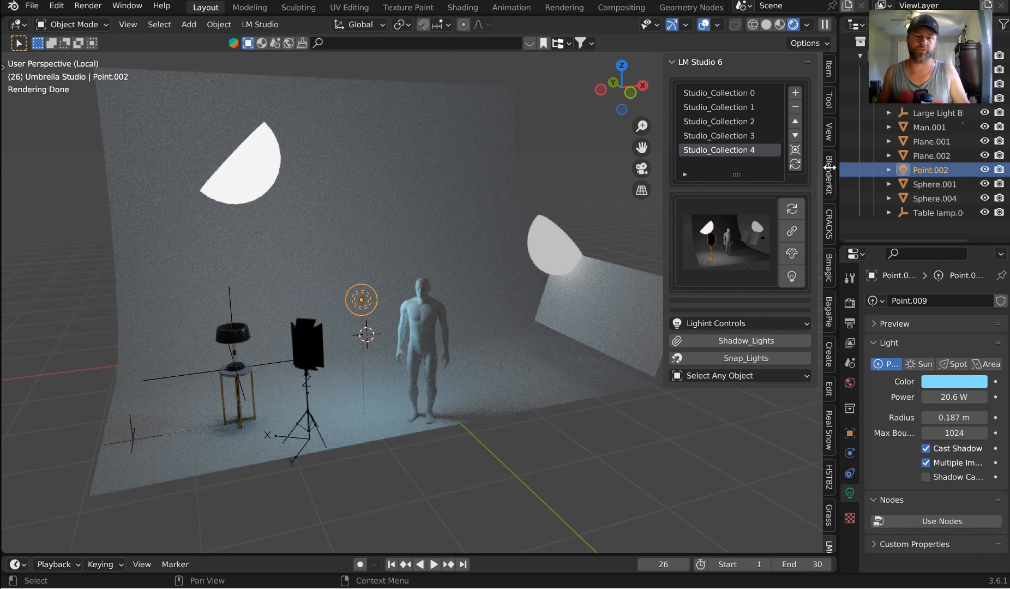
Step: Switch through the stored entries from Studio_Collection 0 to Studio_Collection 4 to compare their arrangements and lighting
left_click(720, 97)
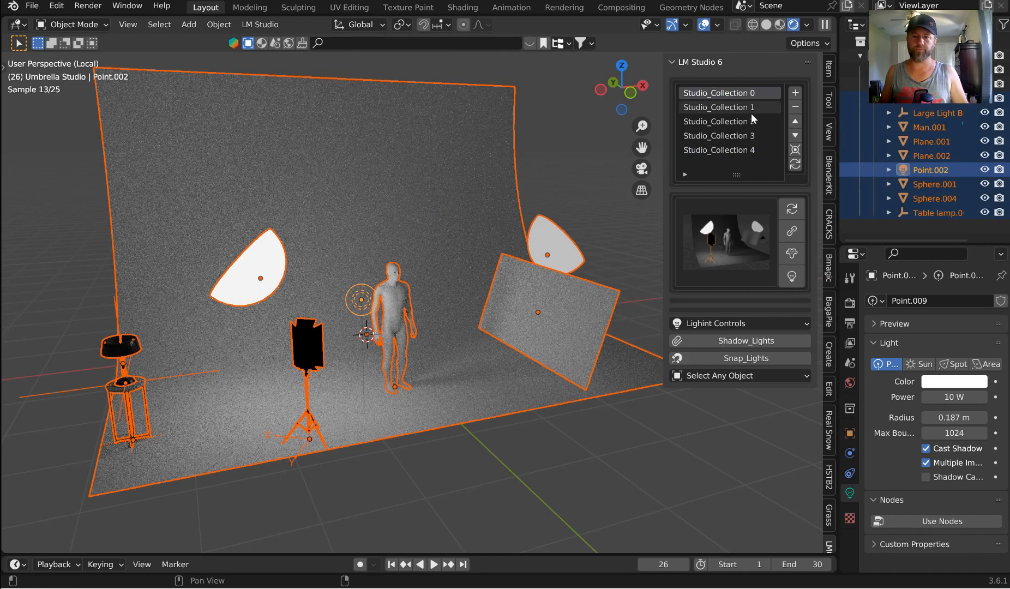
left_click(746, 109)
left_click(729, 121)
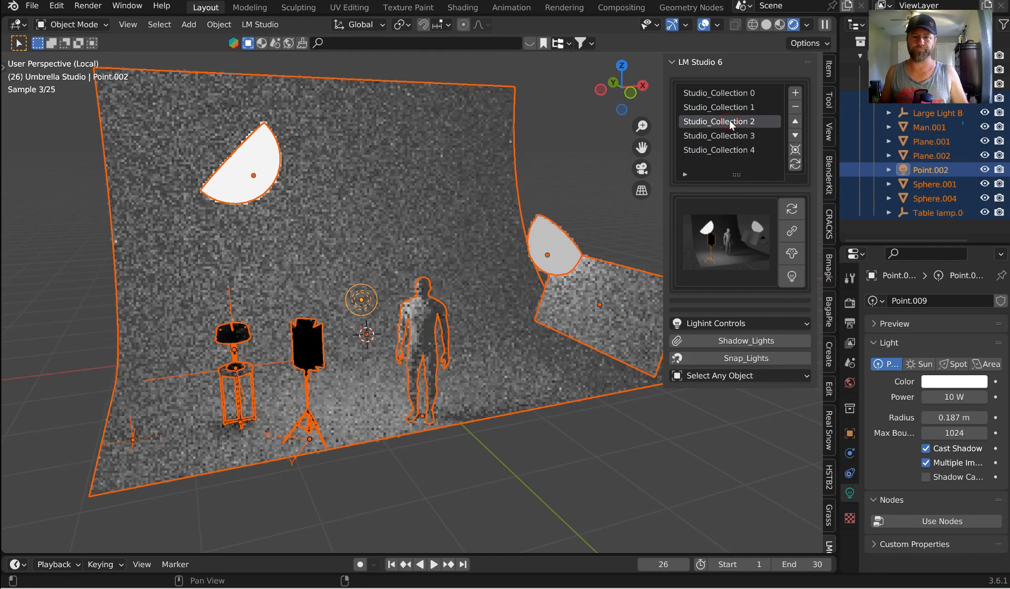
left_click(727, 135)
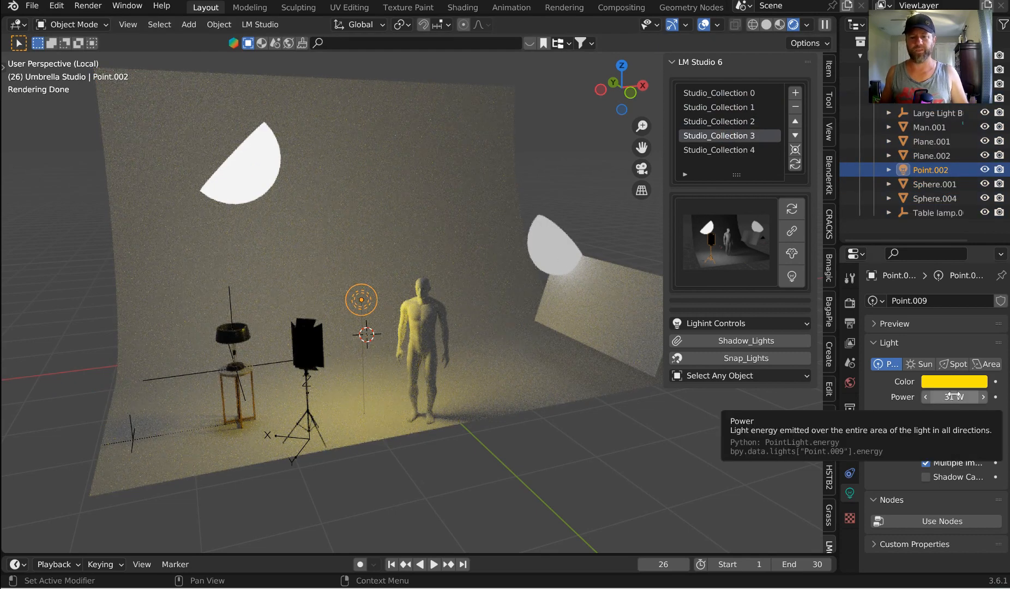
left_click(730, 151)
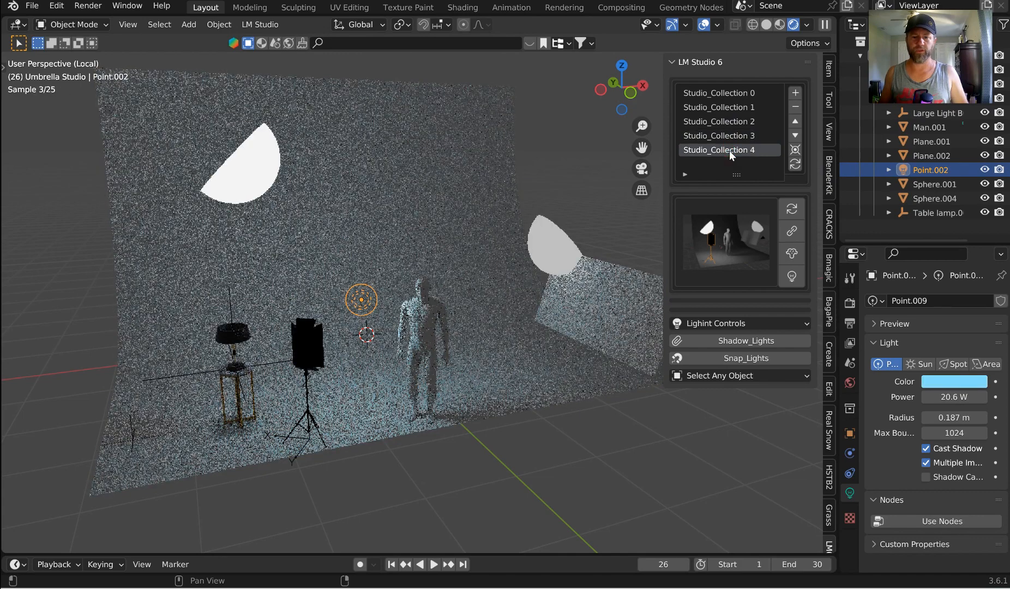
Step: Move the man deeper into the set from the top view, and place a duplicate of him in front, slightly along positive X
left_click(414, 337)
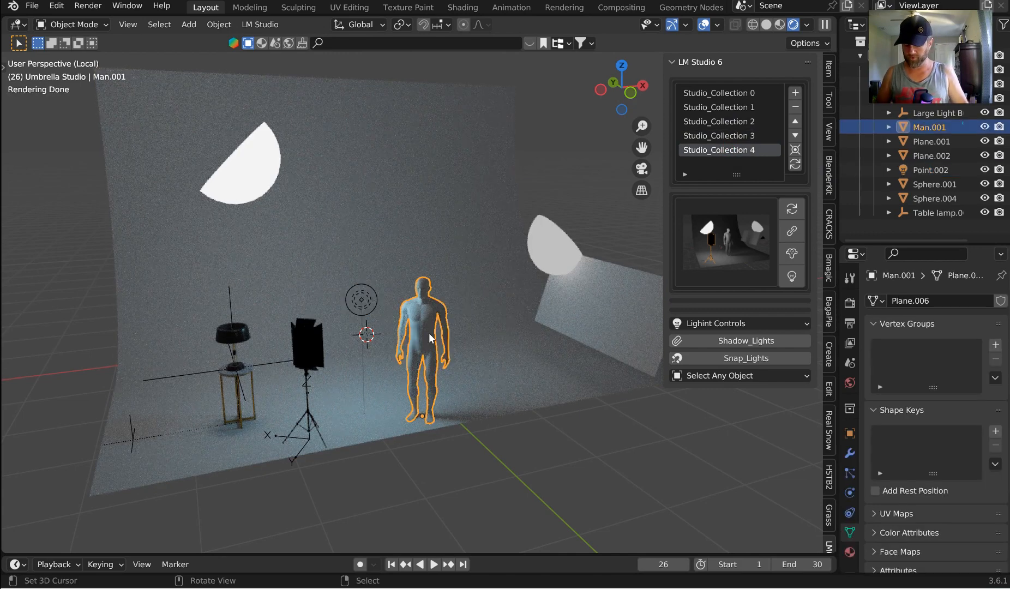
key("KP_7")
key("g")
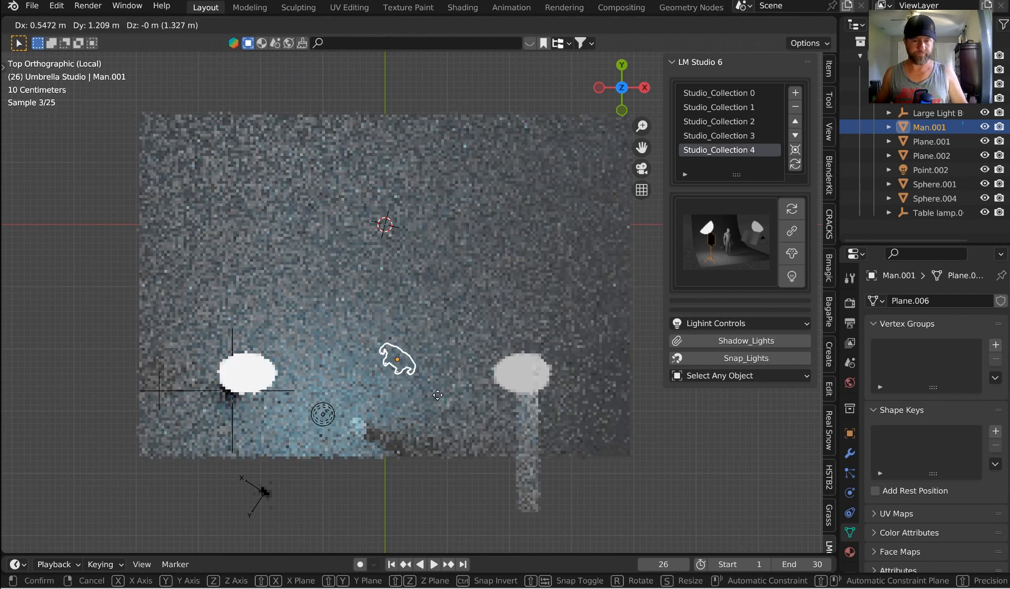
left_click(416, 381)
key("shift+d")
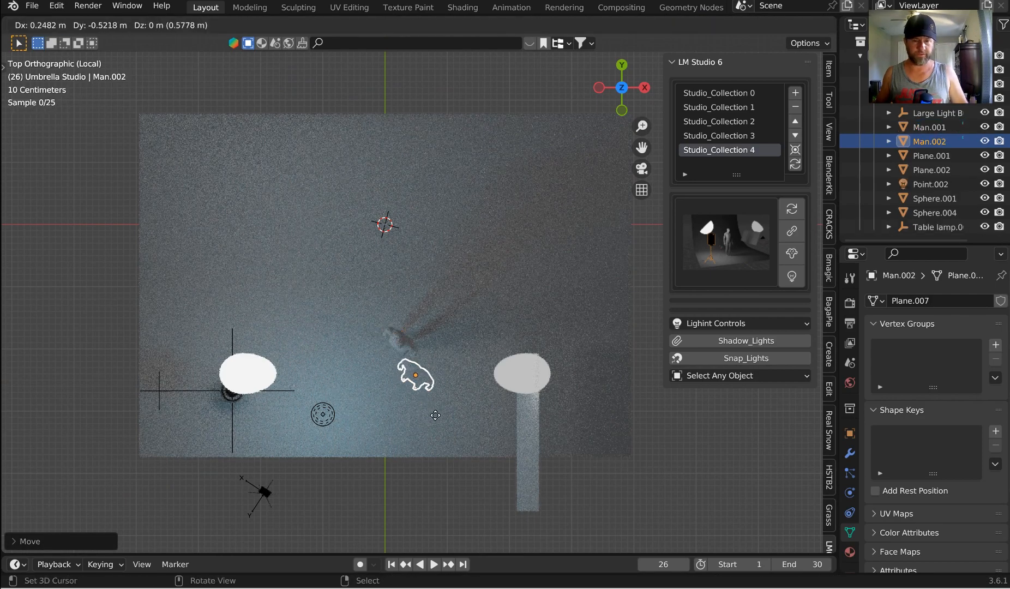
left_click(443, 427)
middle_click_drag(442, 427, 519, 288)
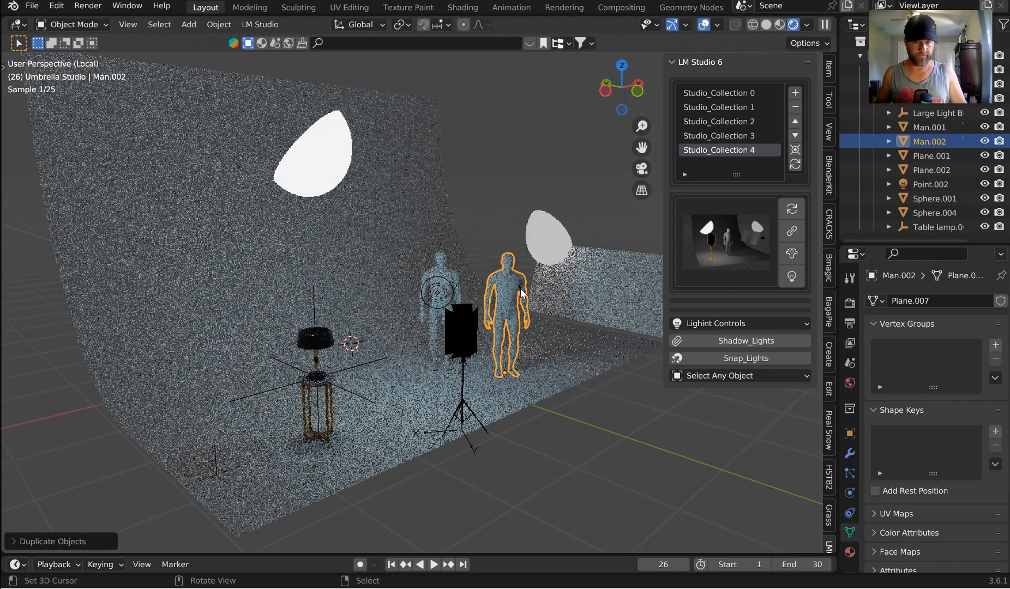
Step: Select everything, store the two-figure arrangement as a new list entry, and switch back through earlier entries to Studio_Collection 2
key("a")
left_click(795, 92)
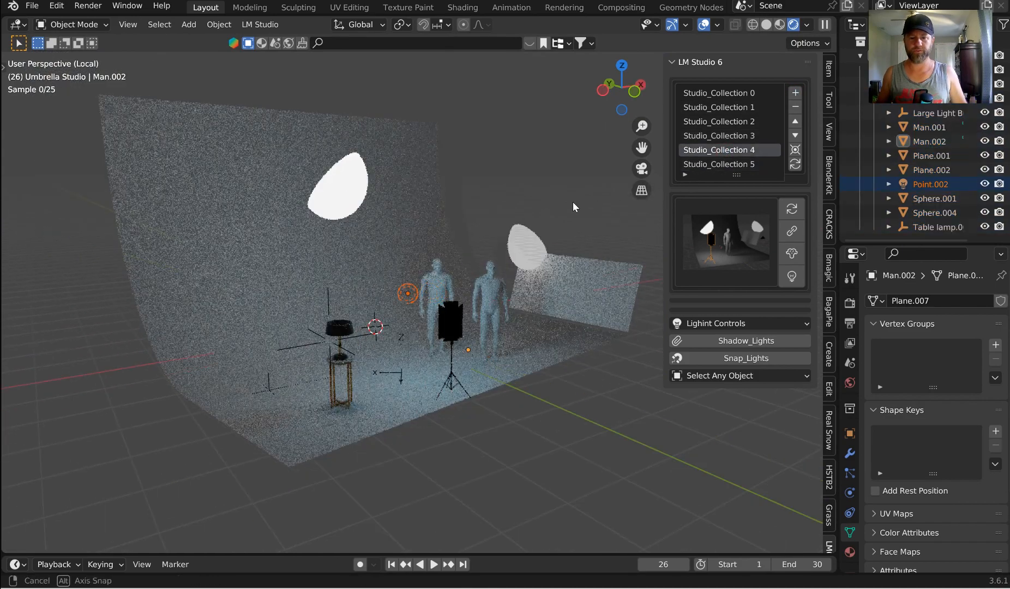
left_click(744, 135)
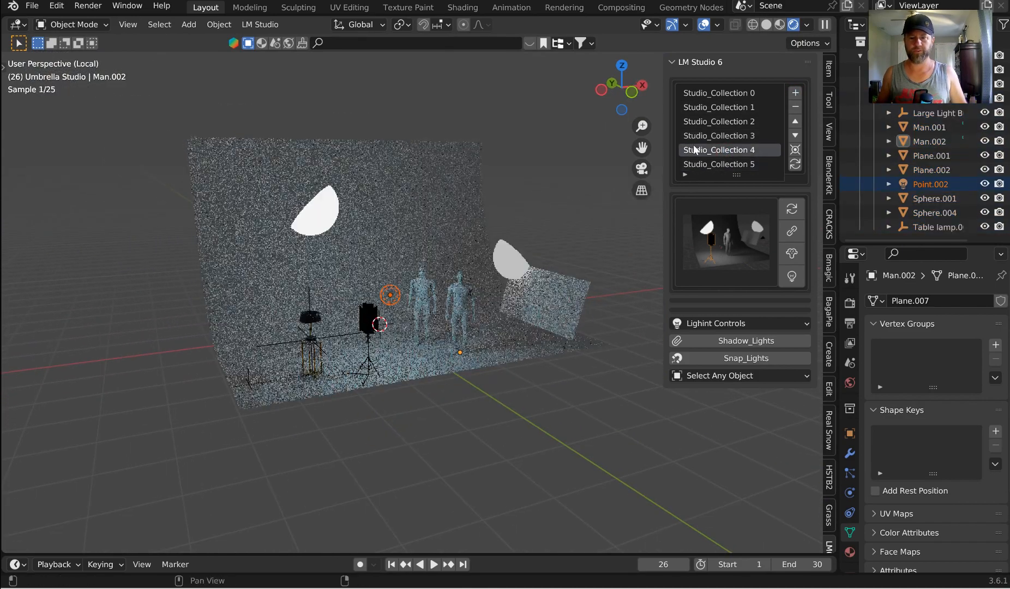
left_click(733, 121)
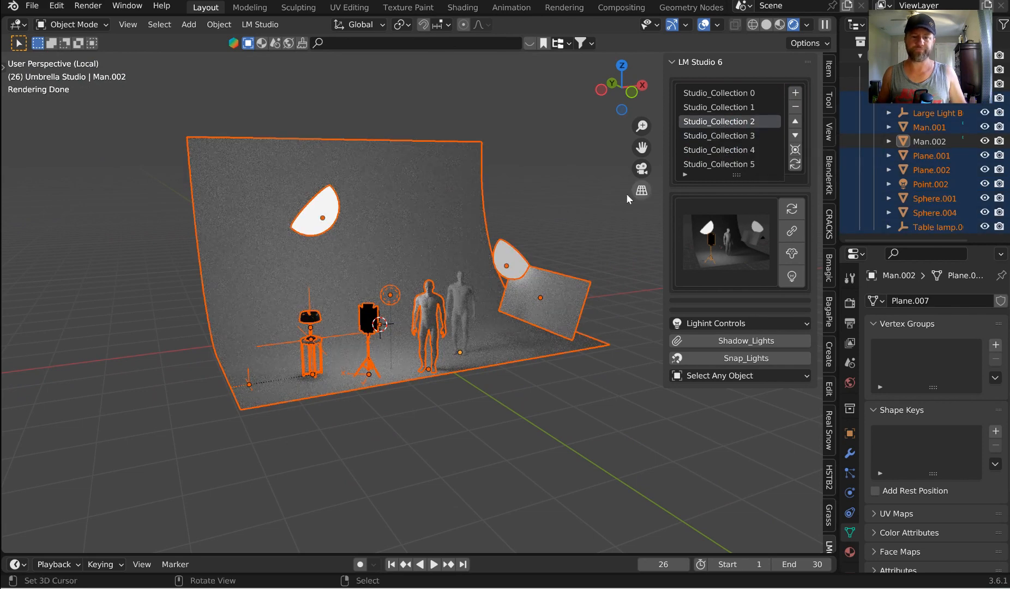
Step: Select the duplicated man and the original in turn, and recall the two-figure arrangement in Studio_Collection 5
left_click(461, 292)
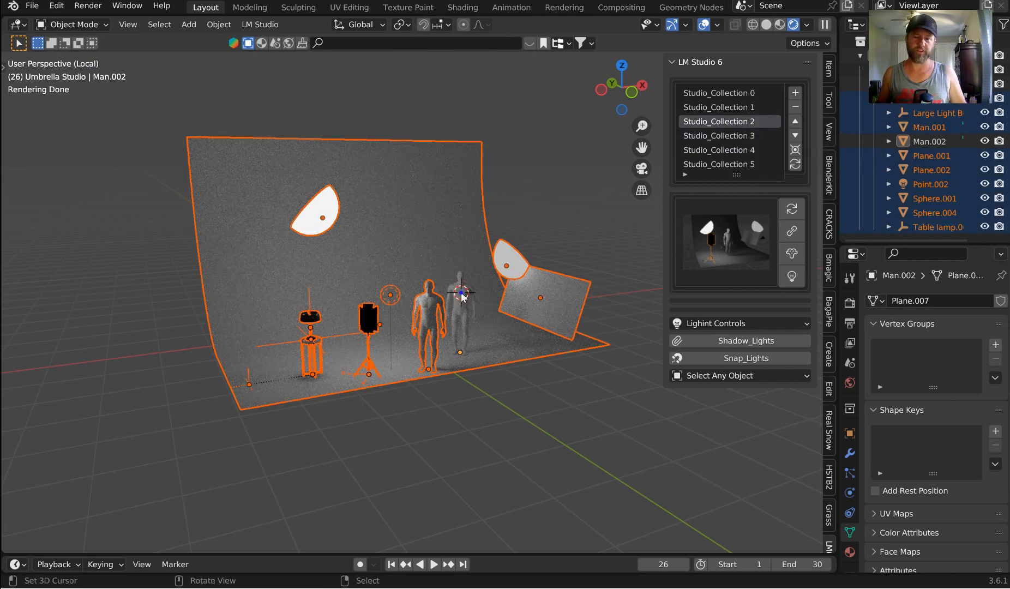
left_click(461, 295)
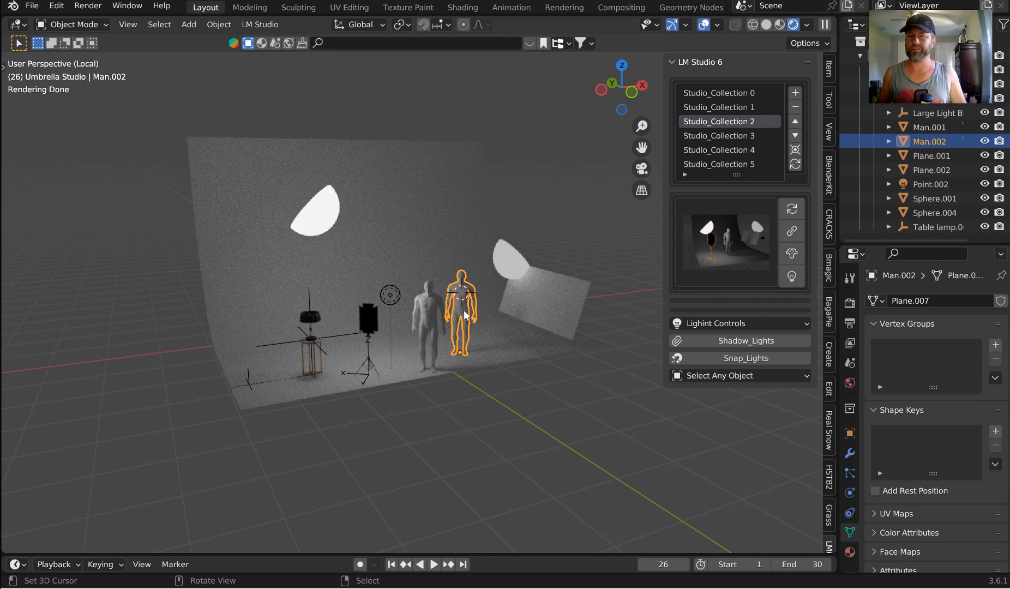
right_click(435, 309)
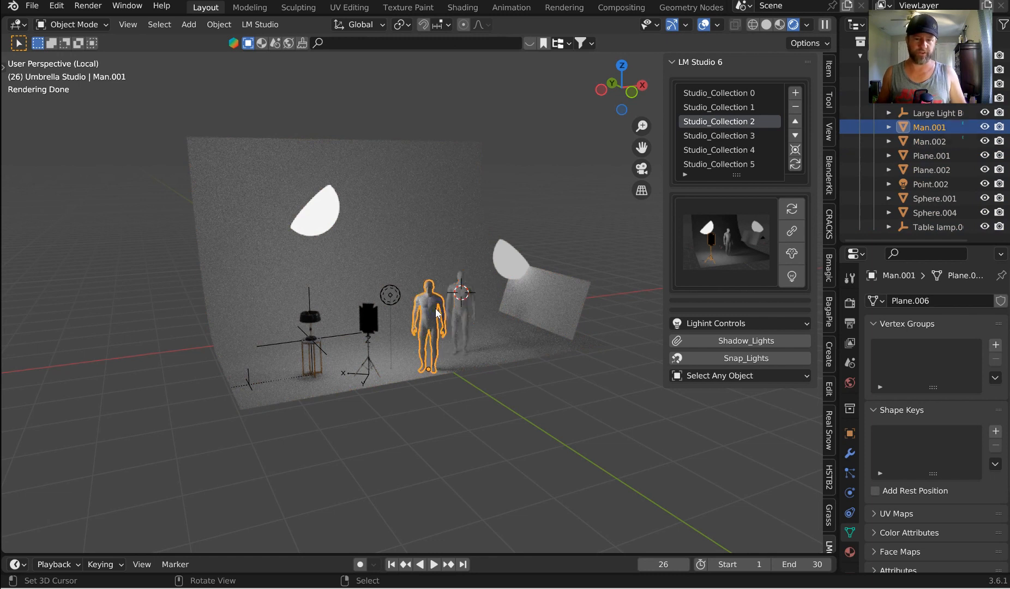
right_click(457, 298)
left_click(727, 164)
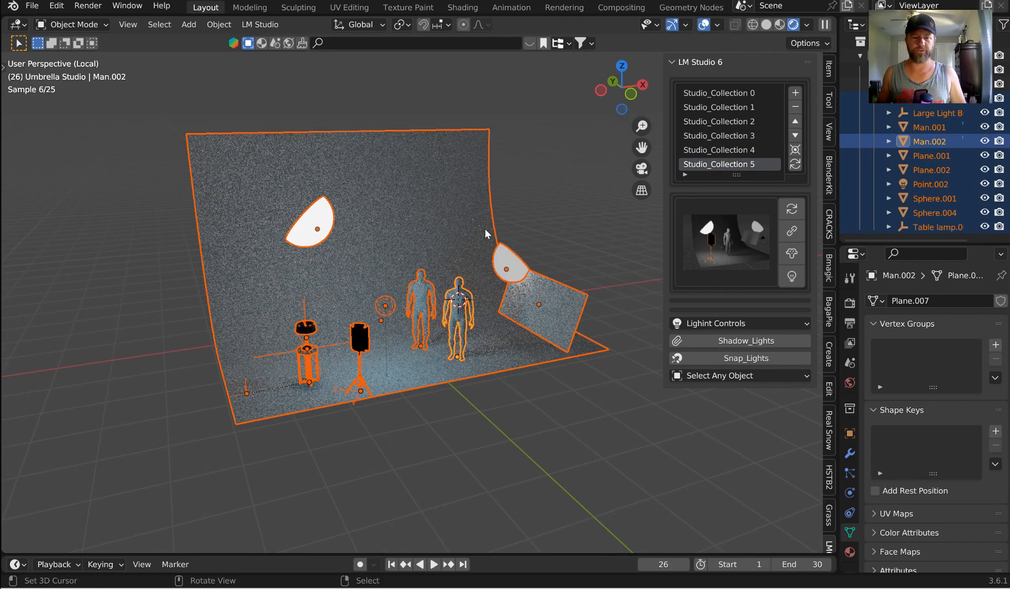
Step: Select the rectangular reflector panel and try to rotate it about the global Z axis
scroll(484, 229, "up", 2)
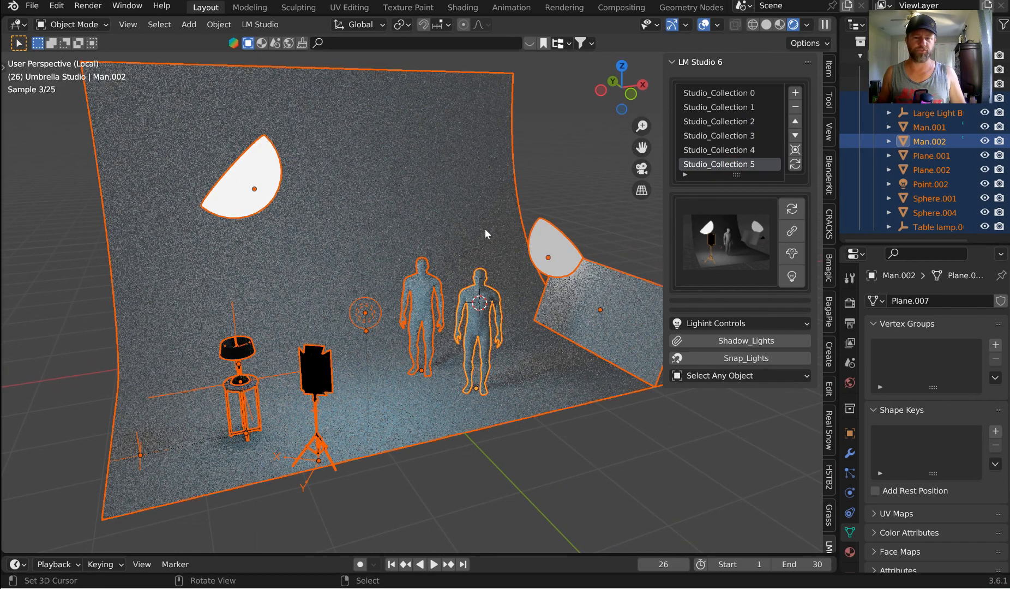
right_click(592, 307)
key("r")
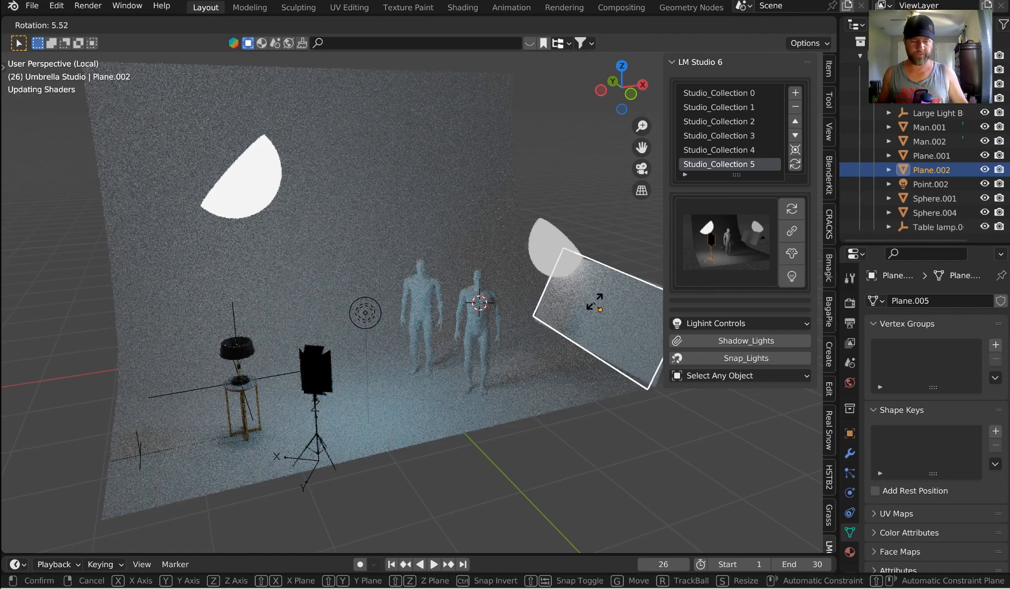
key("z")
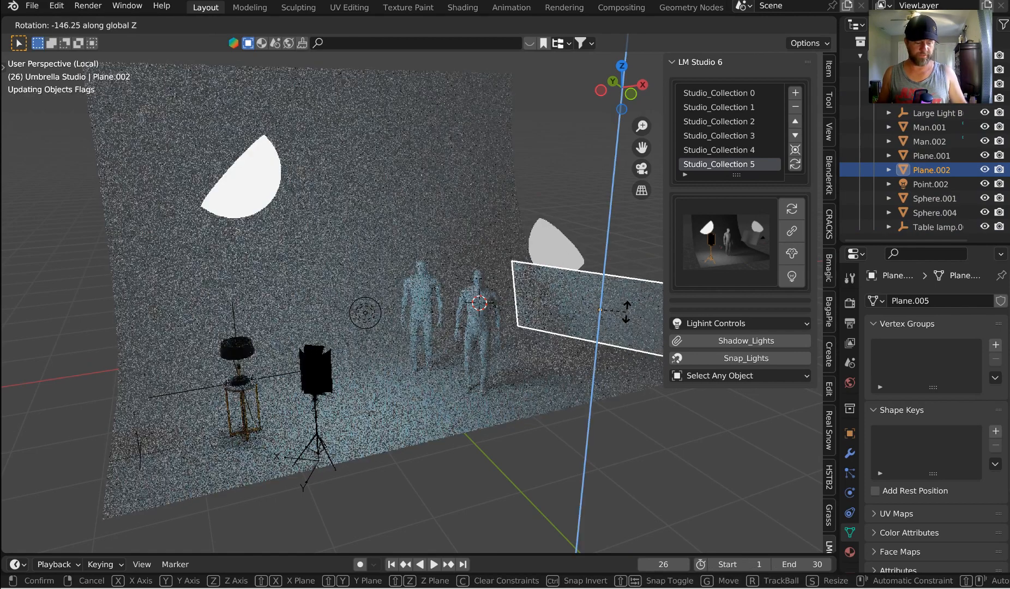
left_click(638, 305)
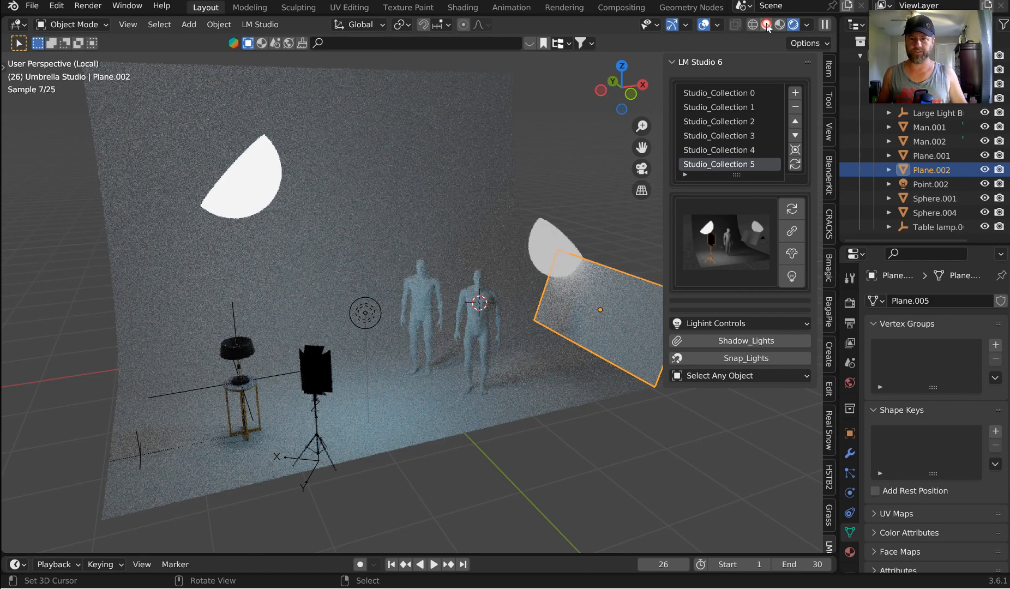
Step: Switch the viewport to solid shading and rotate the reflector panel about the global Z axis into a narrow diamond view
left_click(766, 25)
middle_click_drag(604, 256, 509, 267, "shift")
key("r")
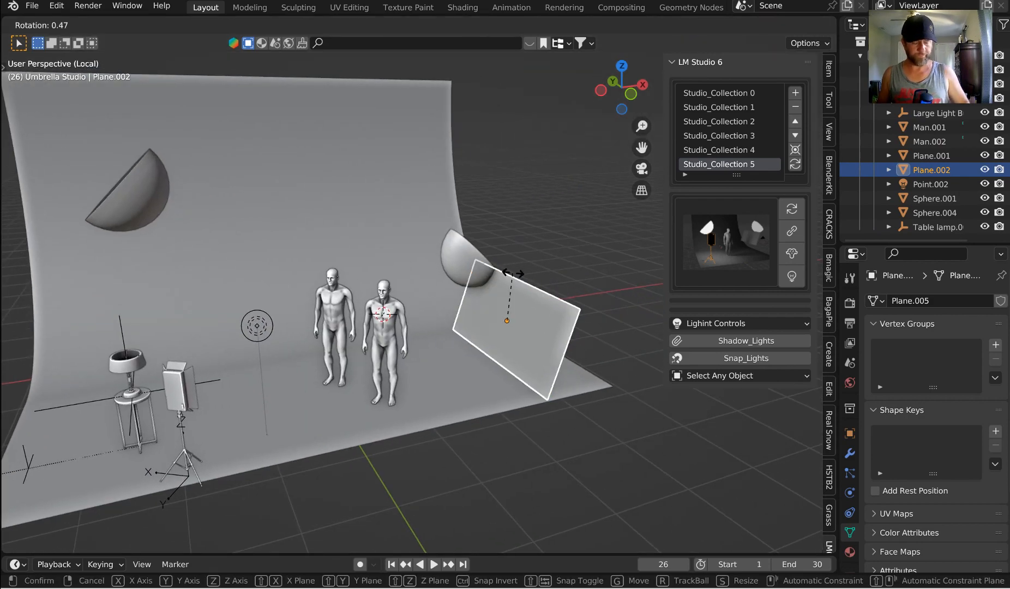
key("z")
left_click(547, 253)
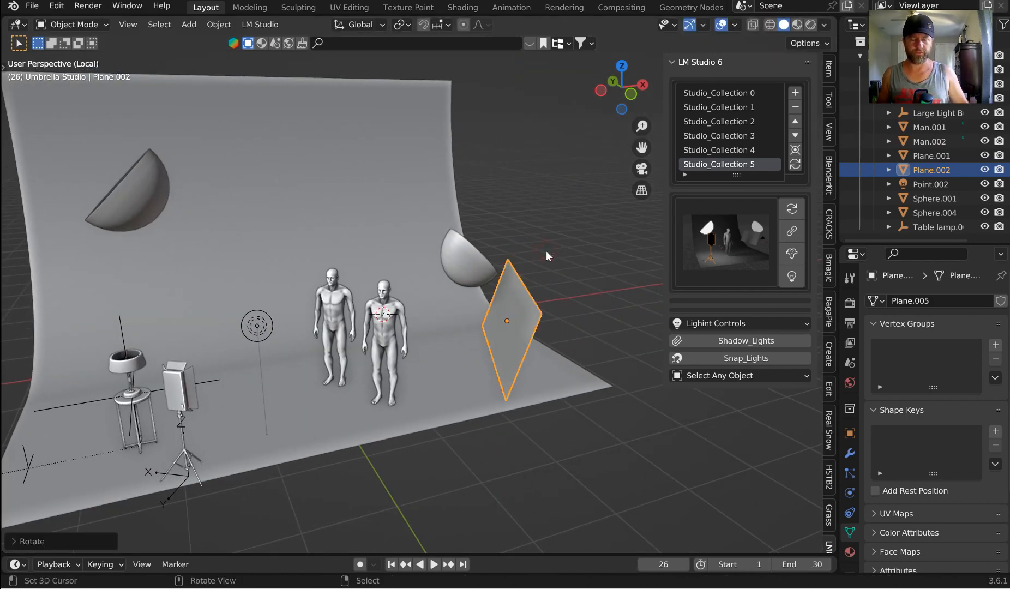
Step: Delete the duplicated man
left_click(389, 303)
key("Delete")
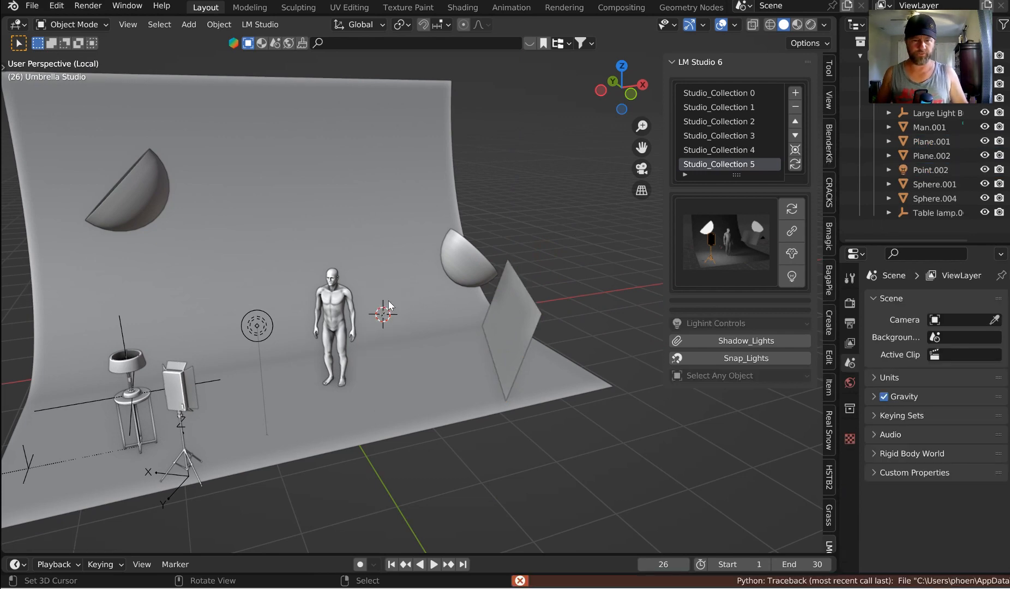
Step: Select everything, store the arrangement with the rotated panel as a new list entry, and recall Studio_Collection 5
key("a")
left_click(798, 94)
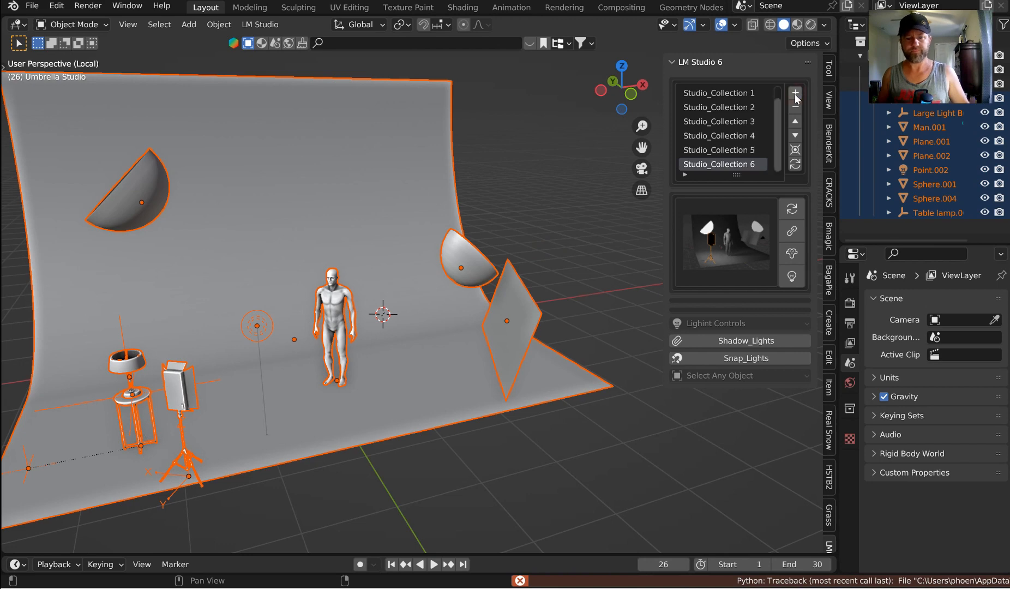
left_click(721, 150)
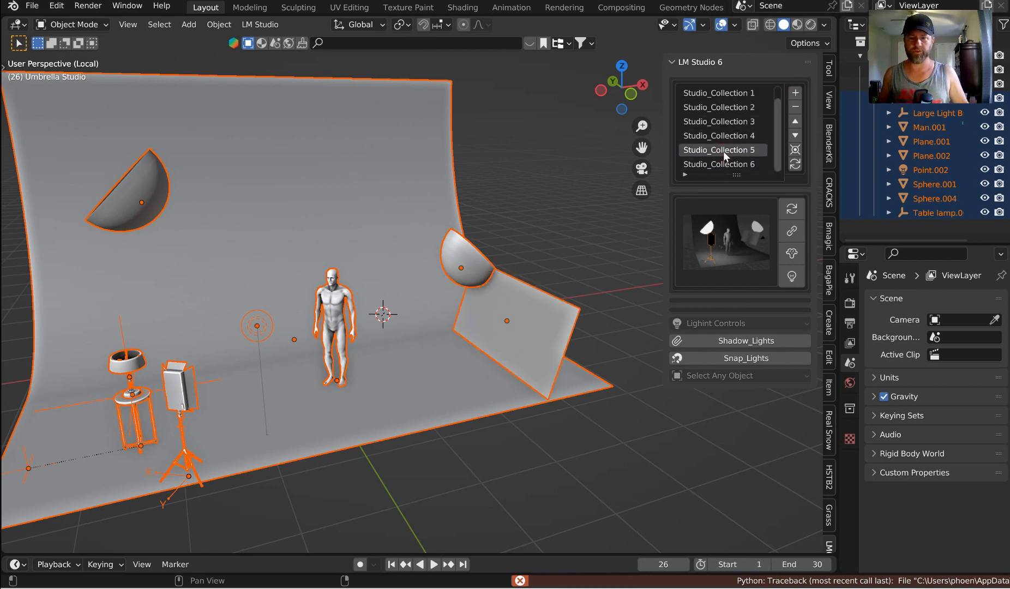
Step: Recall Studio_Collection 6 from the stored studio list and view the whole studio
left_click(725, 166)
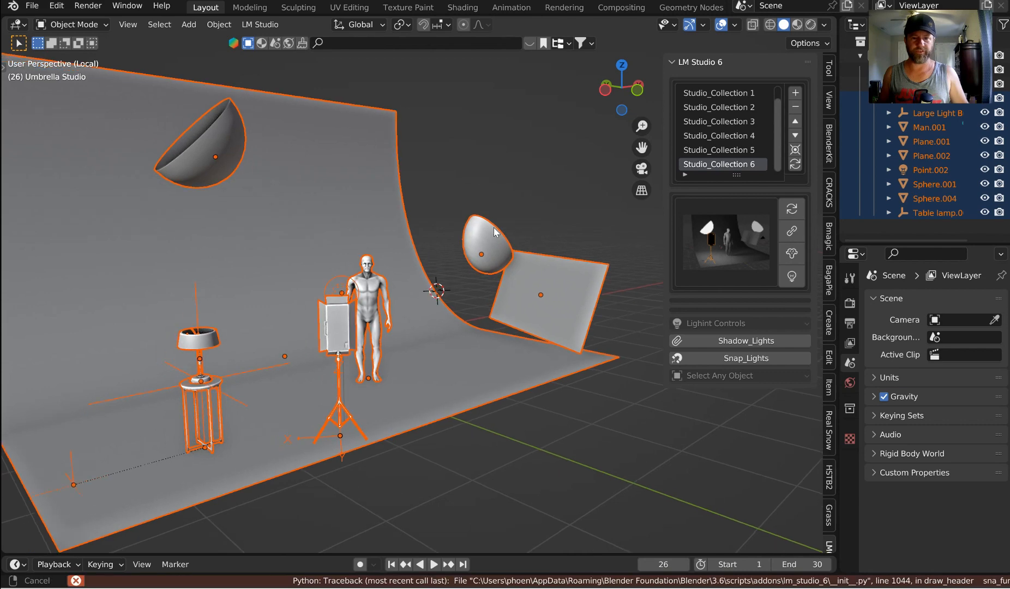
mouse_move(493, 228)
middle_mouse_down()
mouse_move(524, 219)
mouse_move(505, 223)
middle_mouse_up()
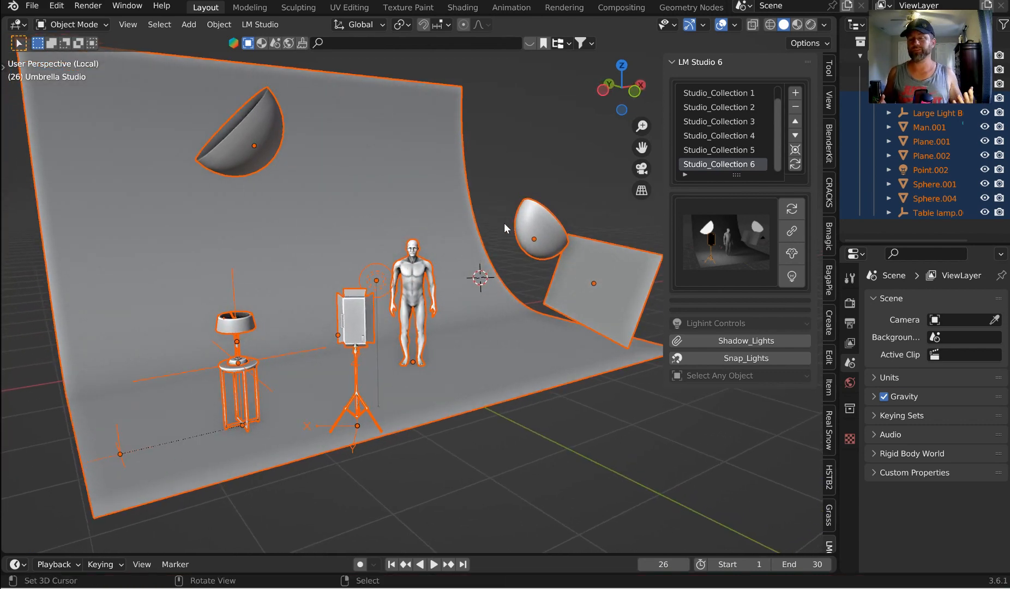
scroll(505, 223, "down", 2)
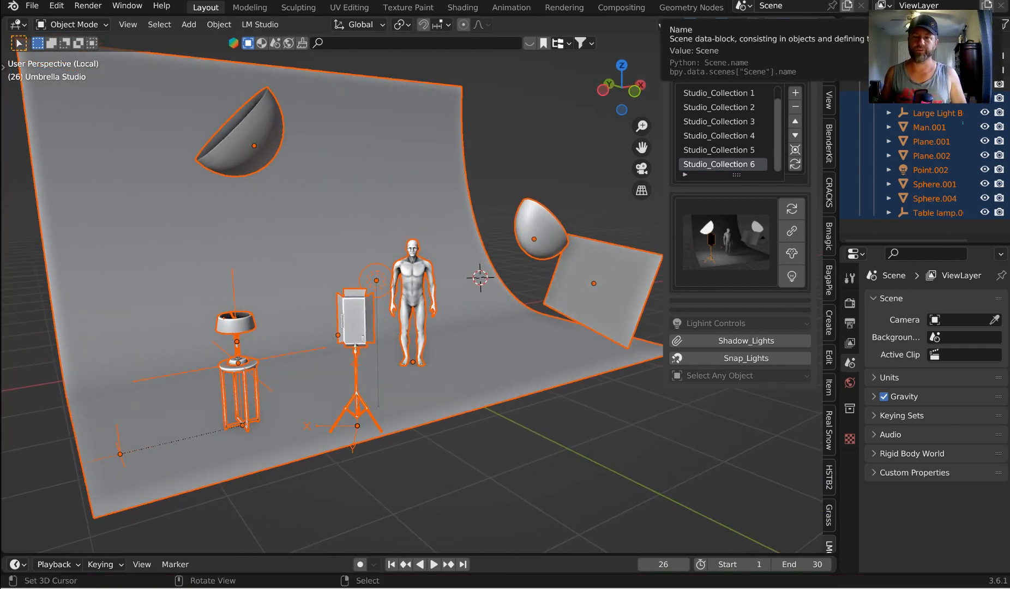
scroll(455, 259, "down", 3)
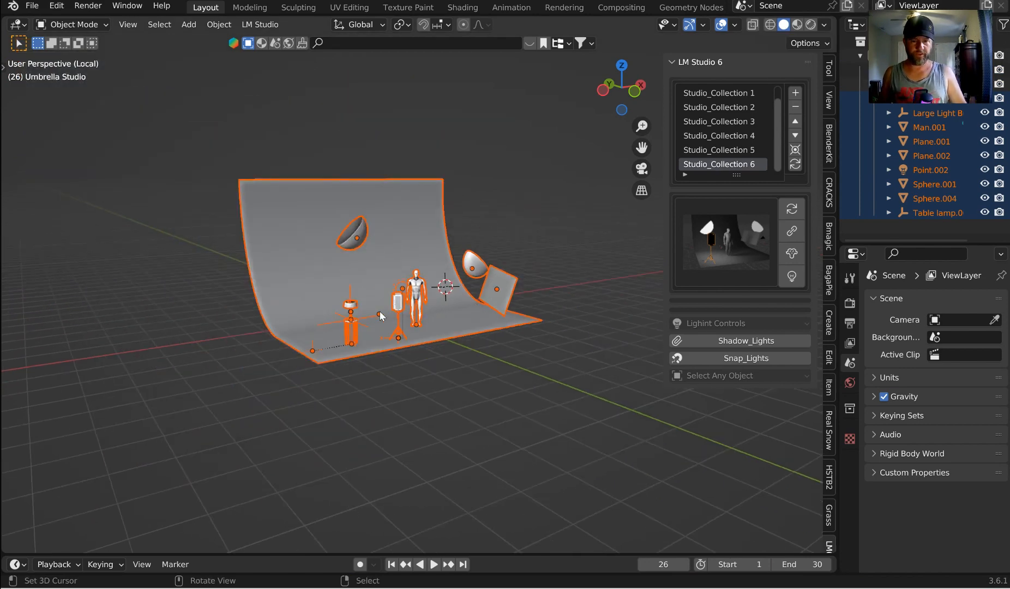
Step: In top view, duplicate the pair of umbrella shells six times, scattering the copies around the studio
left_click(470, 268)
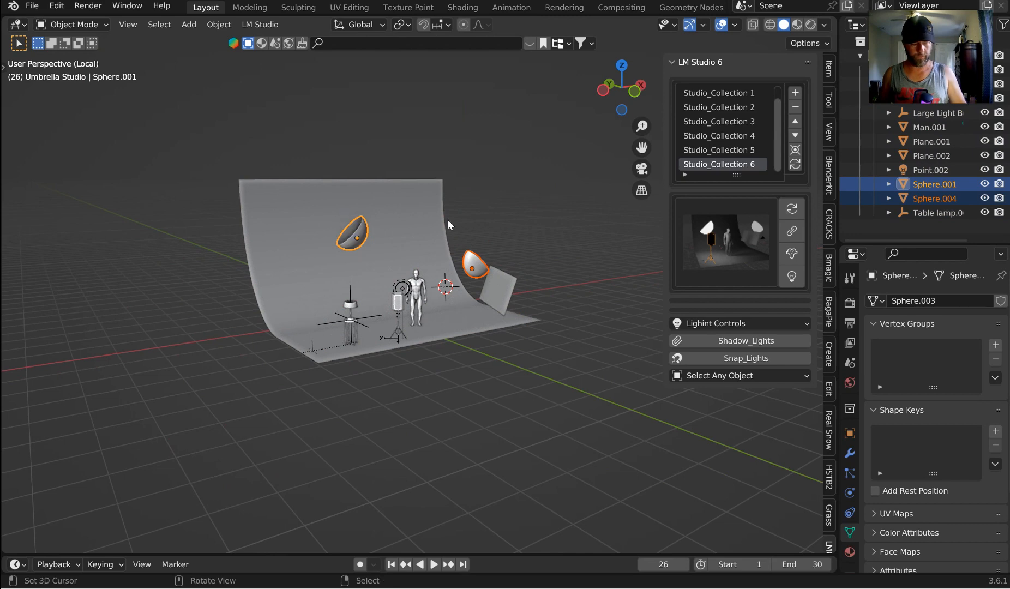
key("KP_7")
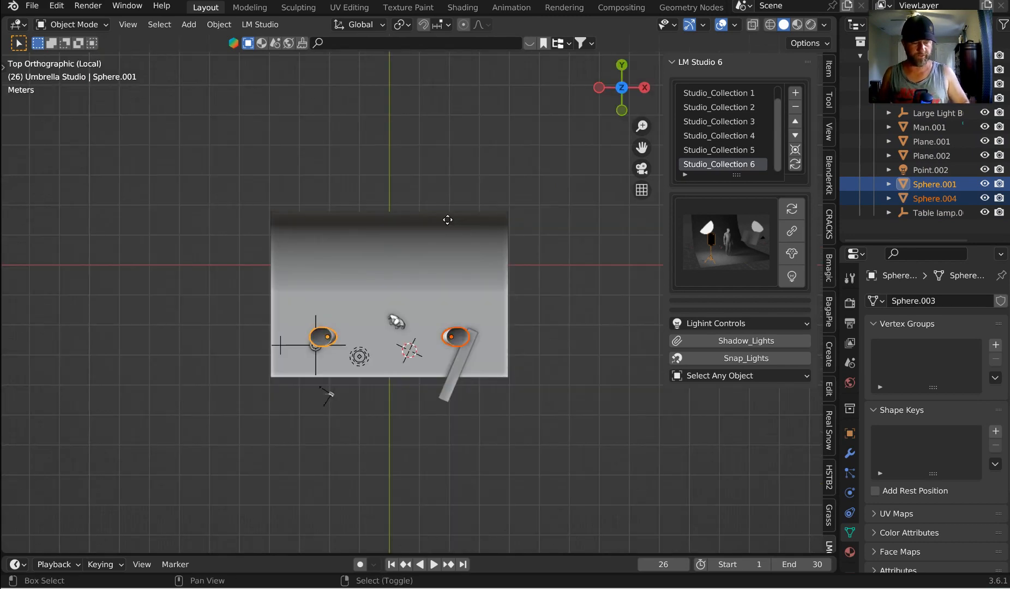
key("shift+d")
left_click(416, 200)
key("shift+d")
left_click(513, 247)
key("shift+d")
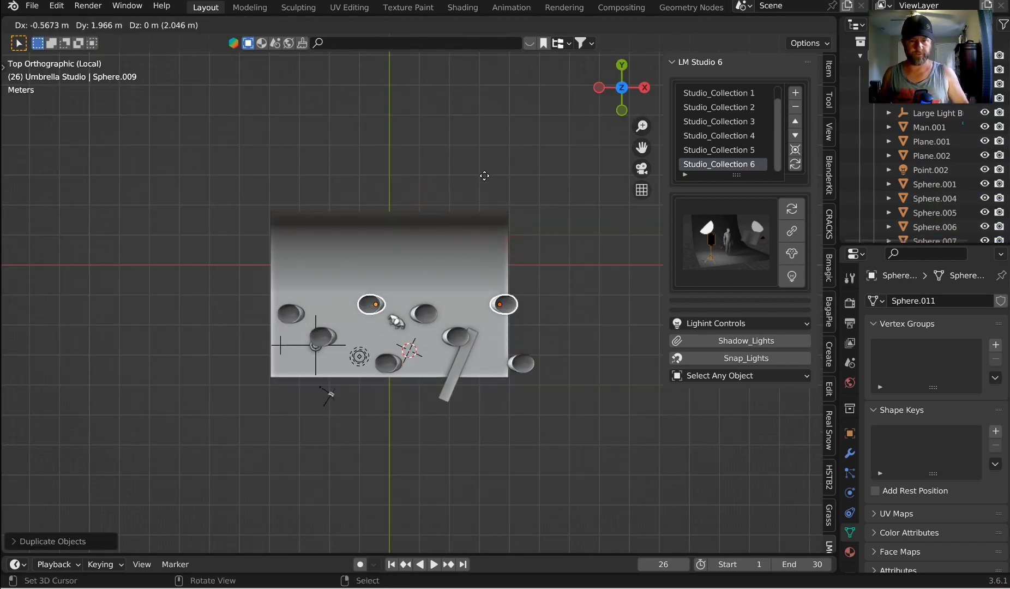
left_click(485, 179)
key("shift+d")
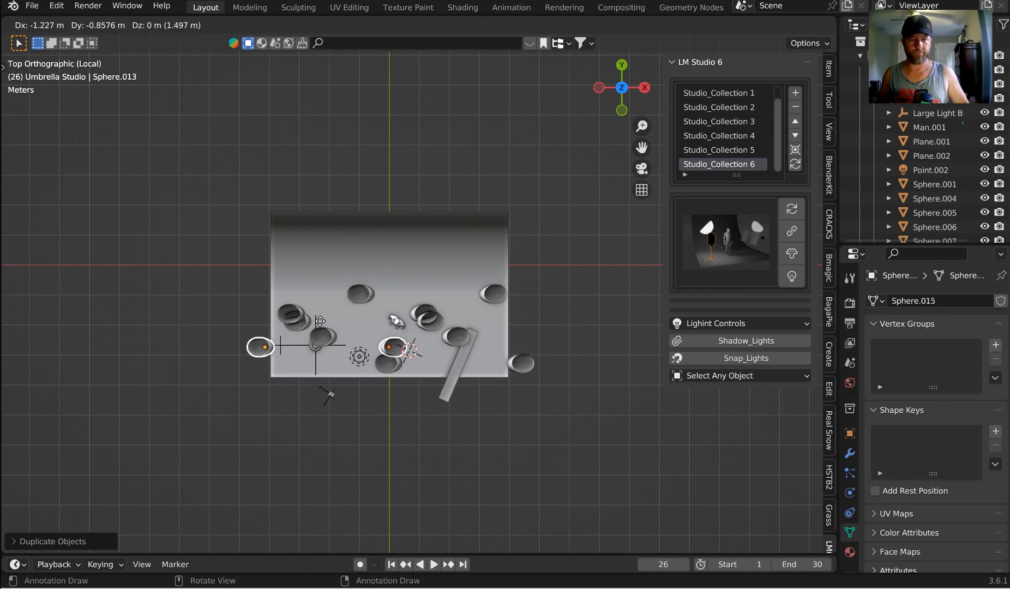
left_click(319, 321)
key("shift+d")
left_click(289, 277)
Step: Clear the stored studio list, then select everything and store the current arrangement as a new entry
middle_click_drag(288, 277, 461, 186)
scroll(460, 186, "up", 3)
scroll(495, 232, "up", 4)
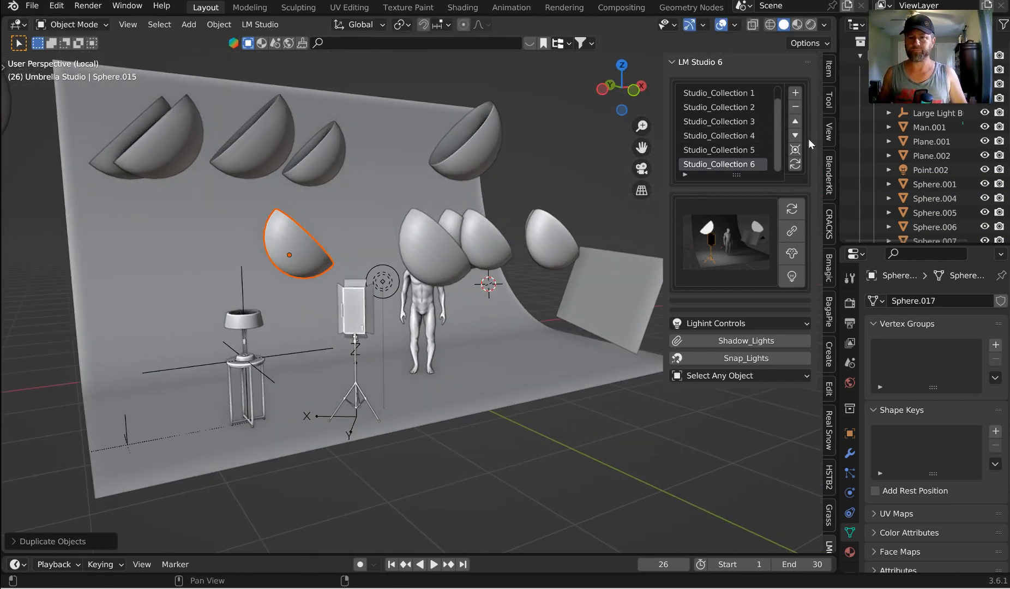
left_click(797, 163)
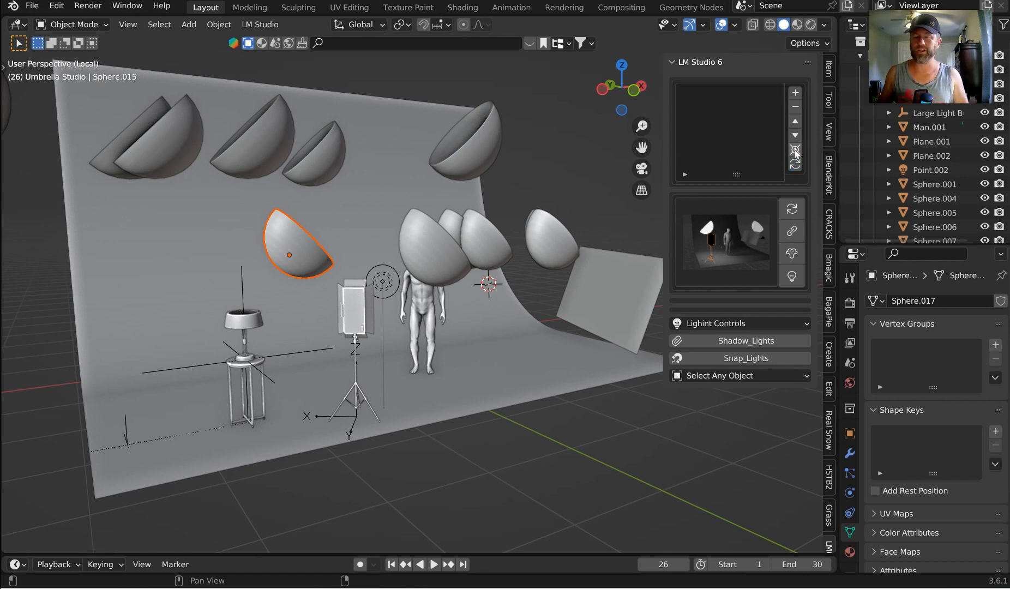
middle_click_drag(296, 232, 299, 244)
scroll(322, 232, "down", 3)
key("a")
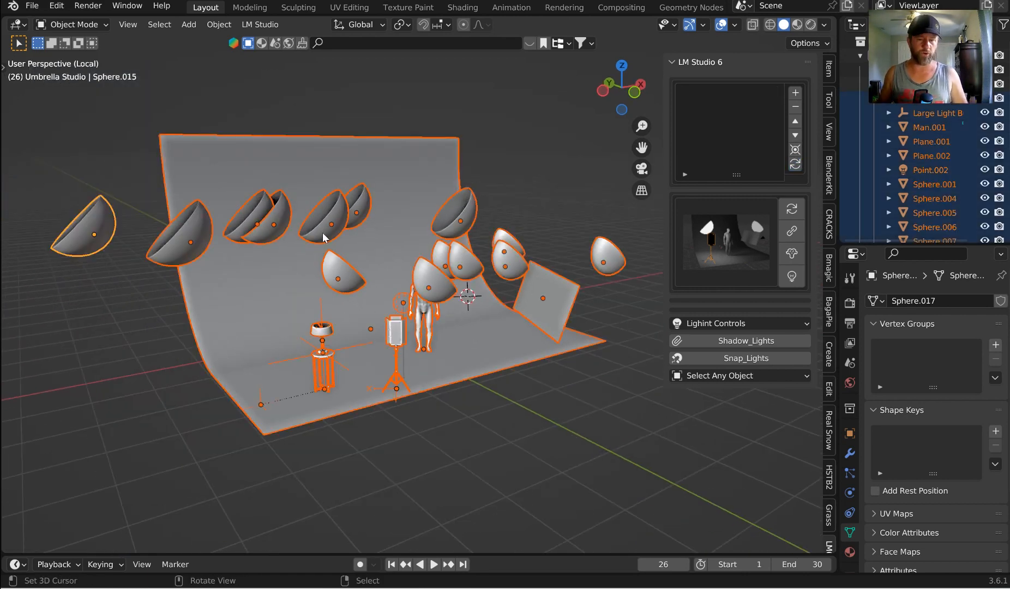
left_click(795, 93)
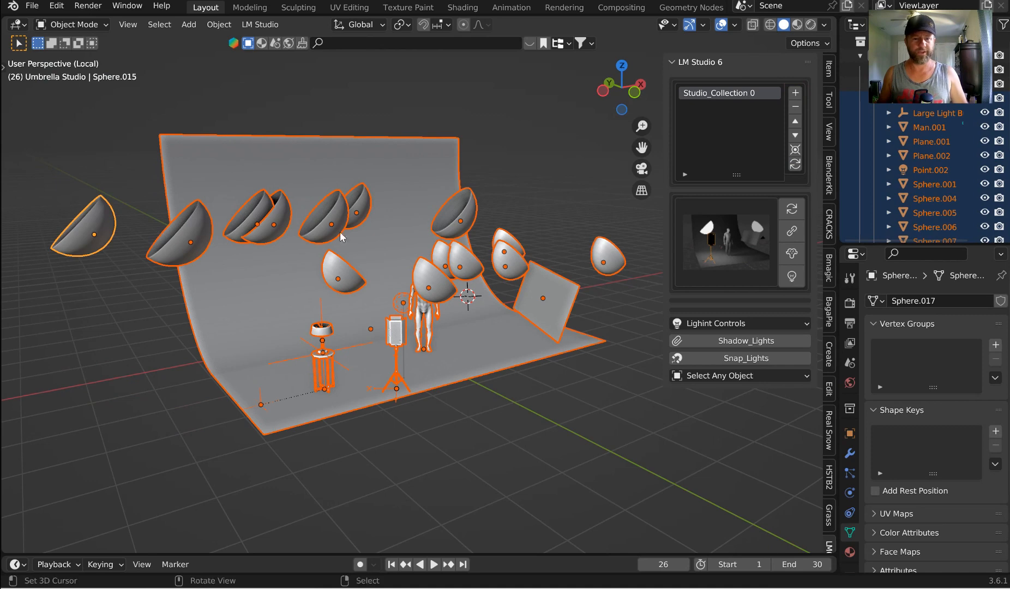
Step: Move four of the dark umbrella shells apart, raising two over the backdrop's right side and lowering two toward its left side and the table lamp
left_click(322, 233)
key("g")
left_click(397, 180)
left_click(440, 215)
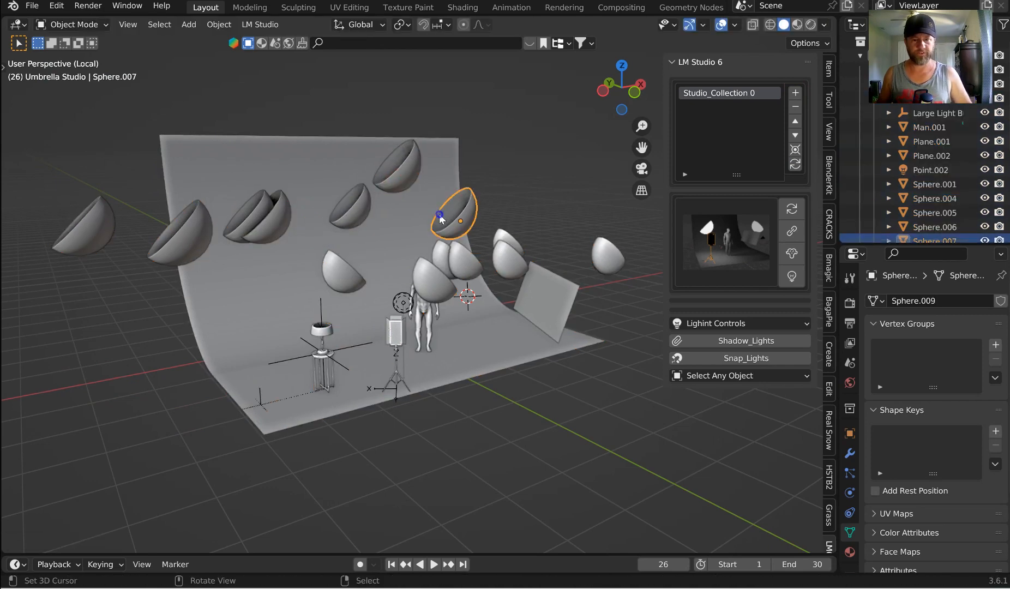
key("g")
left_click(531, 123)
left_click(228, 227)
right_click_drag(227, 223, 148, 324)
right_click_drag(258, 231, 344, 366)
Step: Rotate the shell at the backdrop's left edge and the one above the table lamp about the global Z axis
right_click(196, 239)
right_click(196, 239)
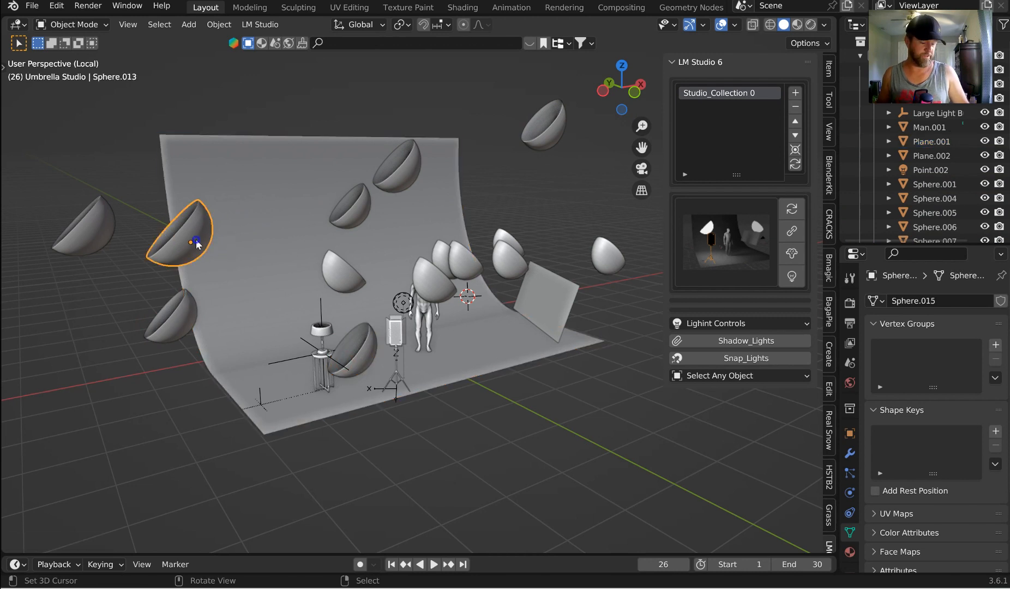
key("r")
key("z")
left_click(184, 265)
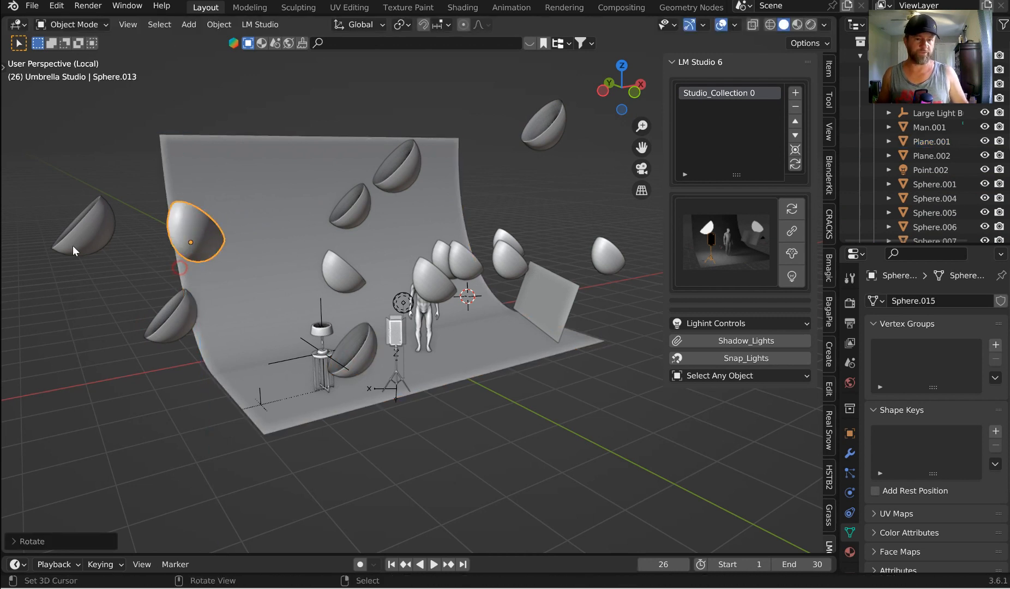
right_click(343, 274)
key("r")
key("z")
left_click(367, 278)
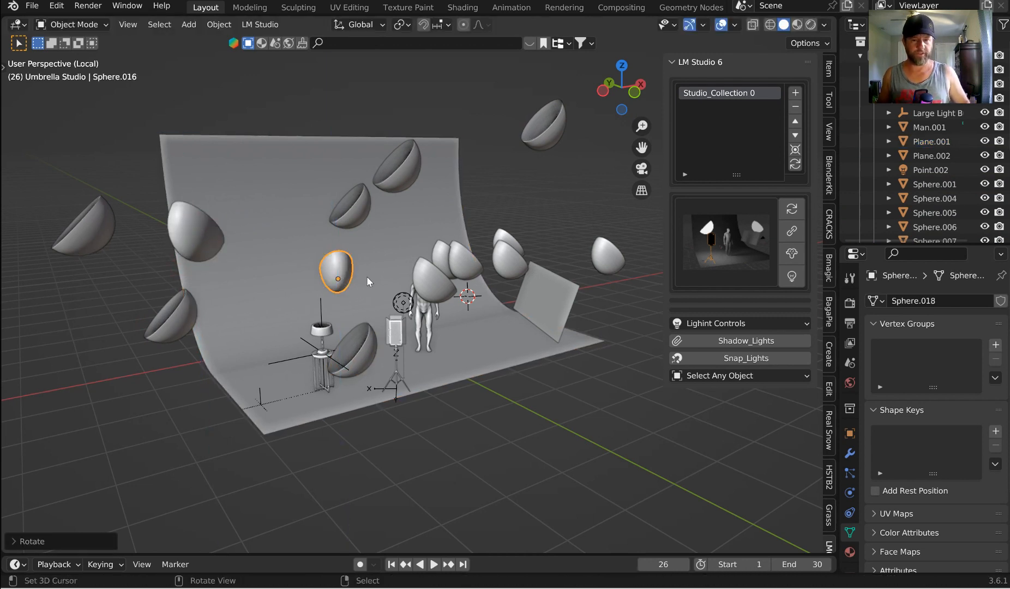
Step: Rotate the curved backdrop slightly clockwise about the global Z axis
right_click(526, 292)
right_click(487, 338)
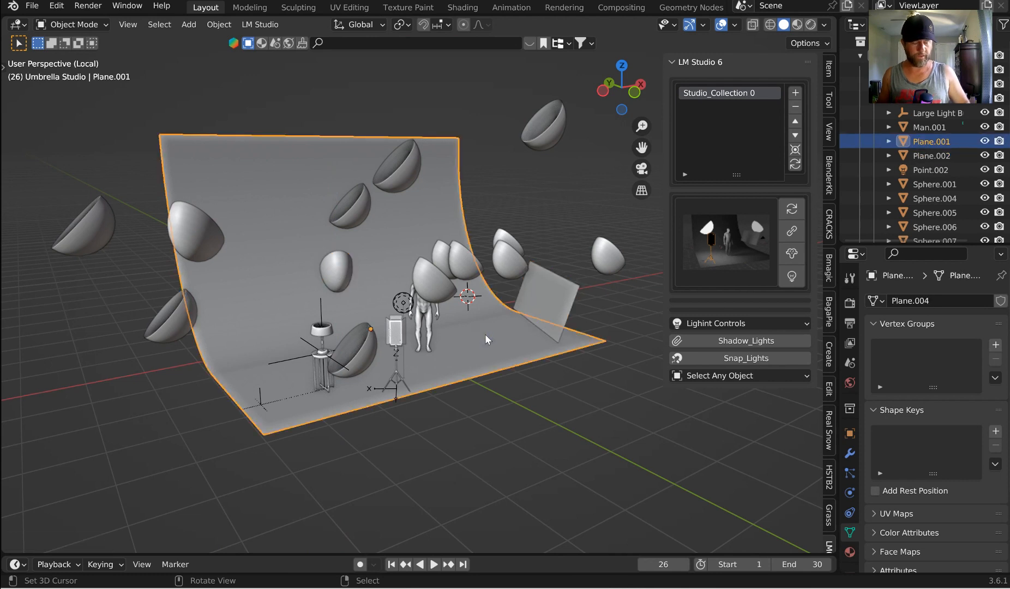
key("r")
key("z")
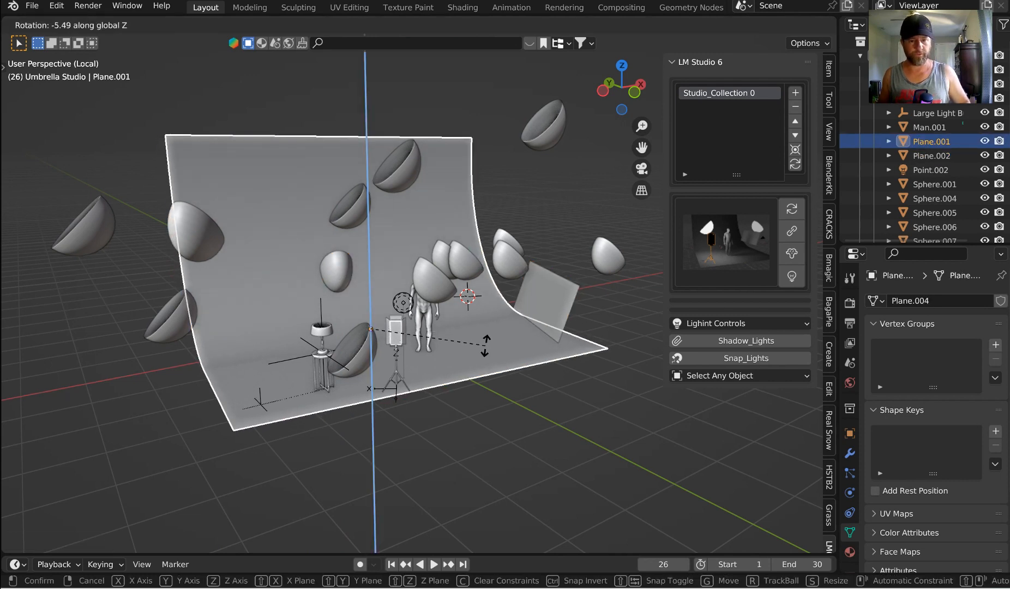
left_click(485, 348)
Step: Move the umbrella shell beside the table lamp to the backdrop's right corner, below the rectangular reflector panel
right_click(363, 352)
key("g")
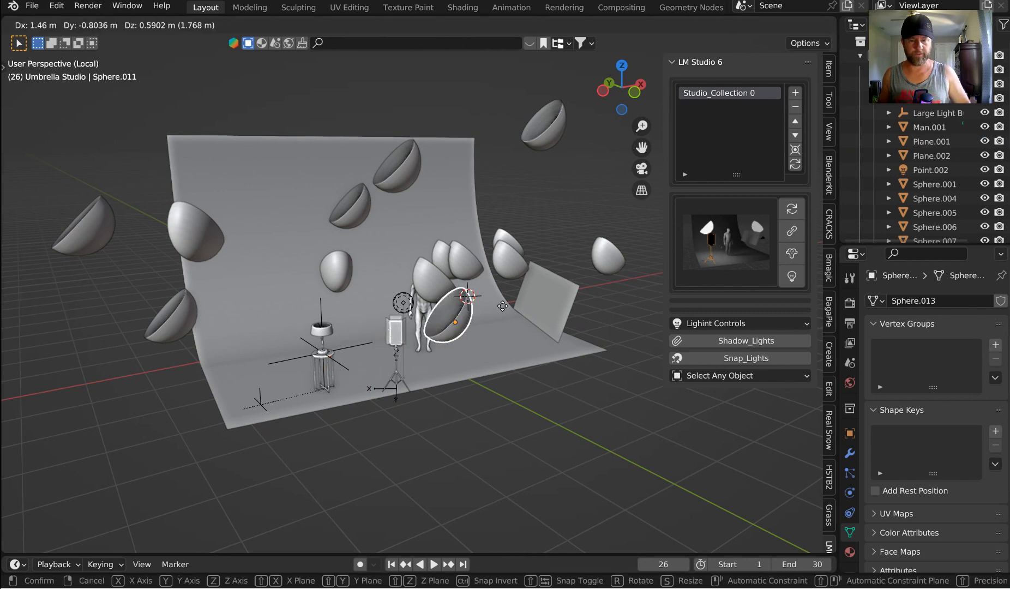
left_click(648, 209)
Step: Select everything, store the rearranged studio as a second entry, and switch between Studio_Collection 0 and Studio_Collection 1
key("a")
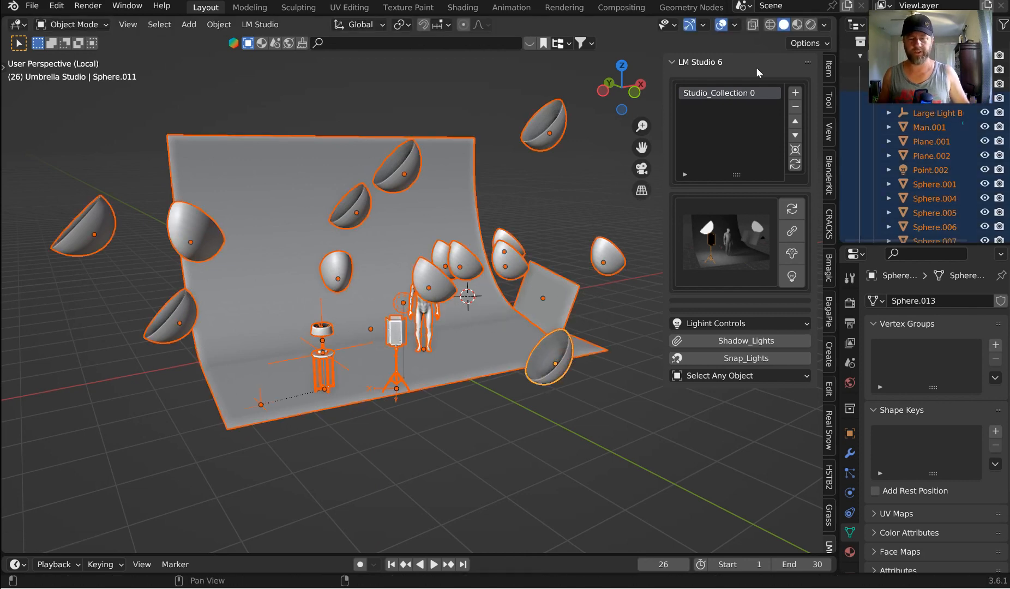
left_click(795, 93)
left_click(719, 94)
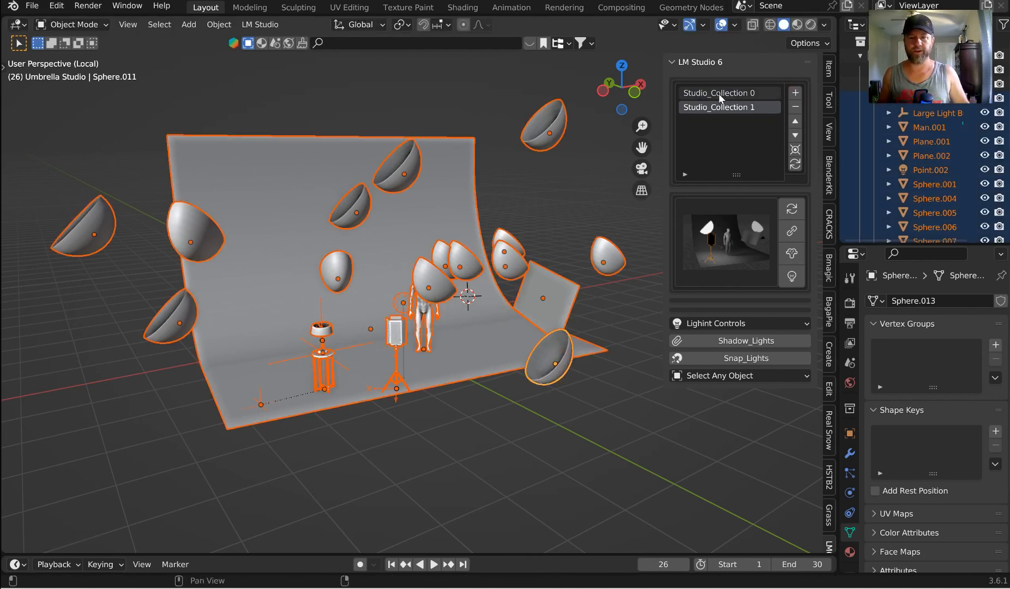
left_click(732, 107)
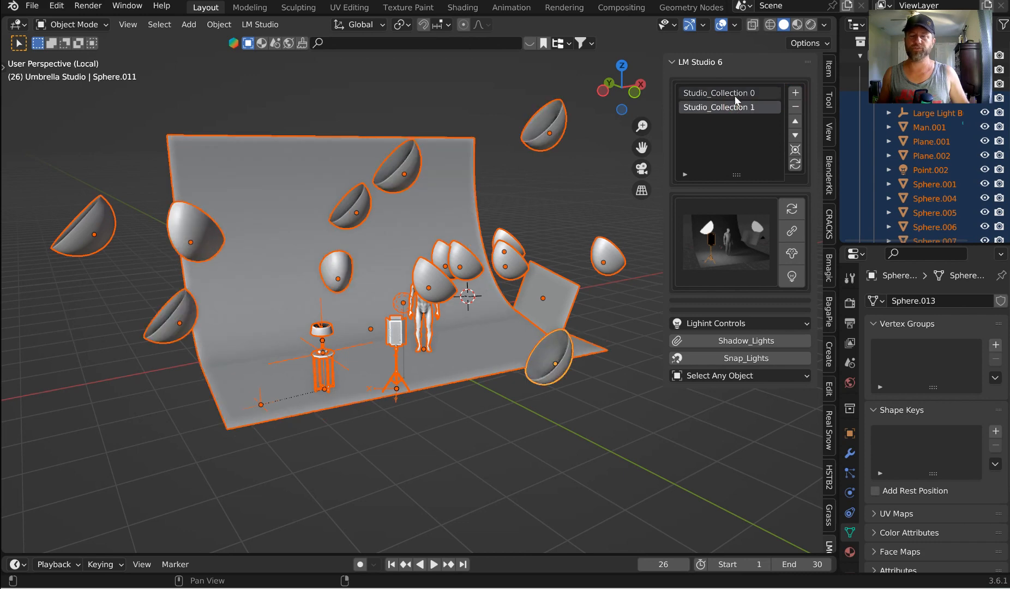
left_click(735, 98)
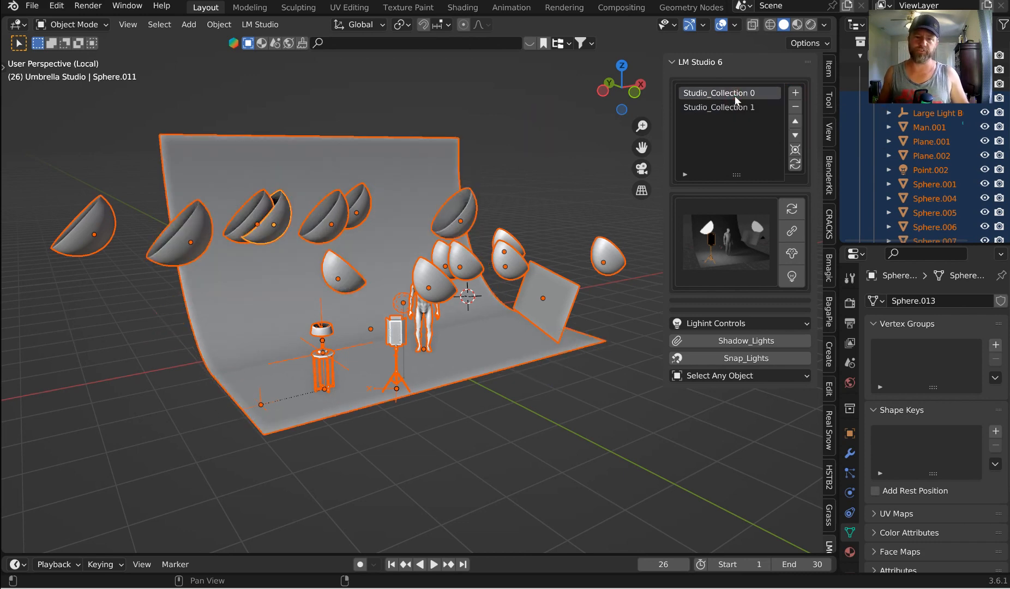
left_click(734, 108)
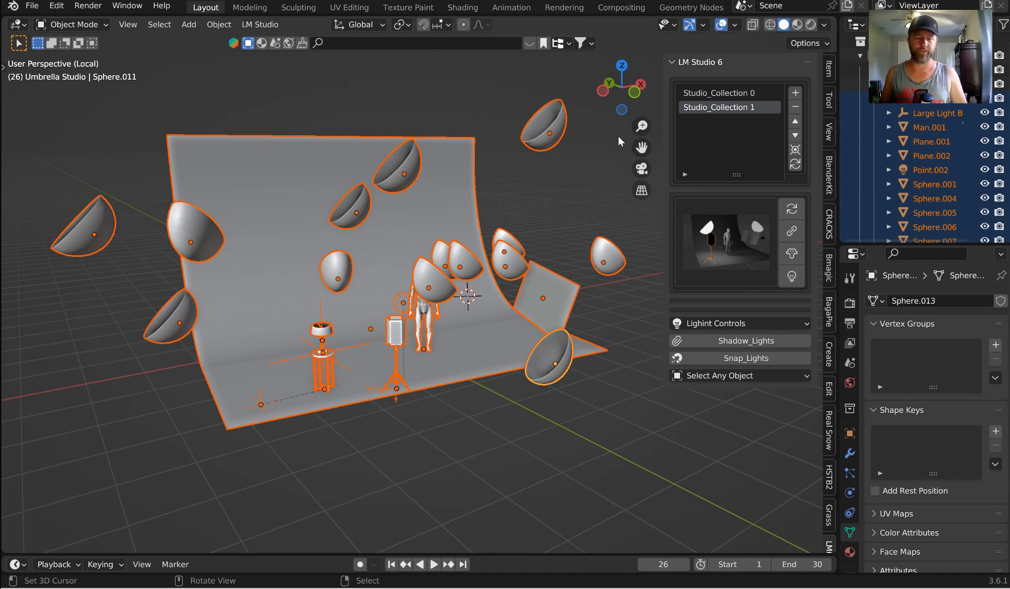
Step: Open the Select Any Object list and select Sphere.011, Sphere.010, Sphere.009, Sphere.013, Sphere.014 and Sphere.015 in turn
left_click(756, 376)
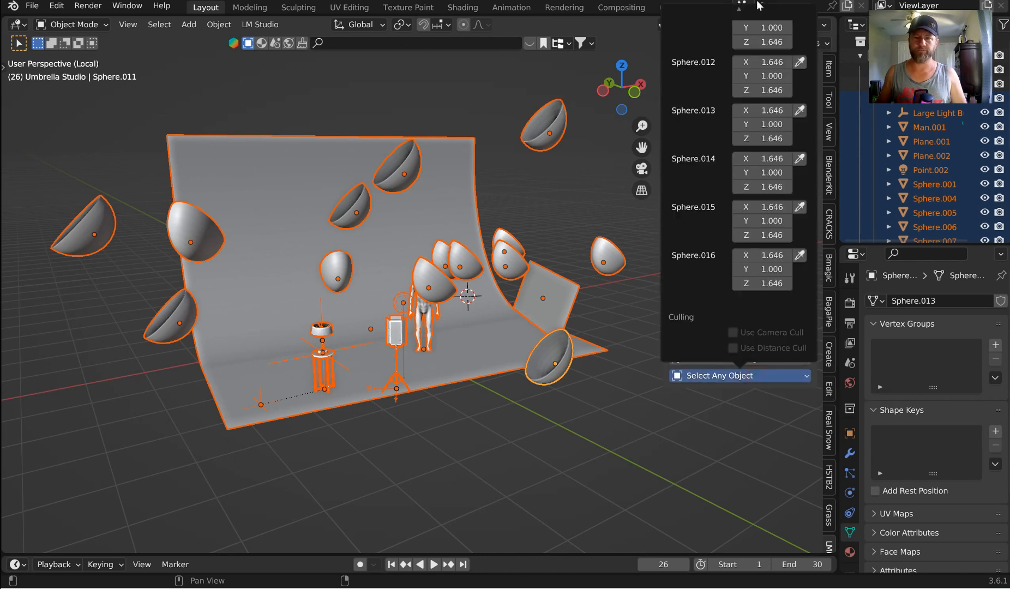
scroll(759, 5, "up", 4)
scroll(742, 90, "down", 2)
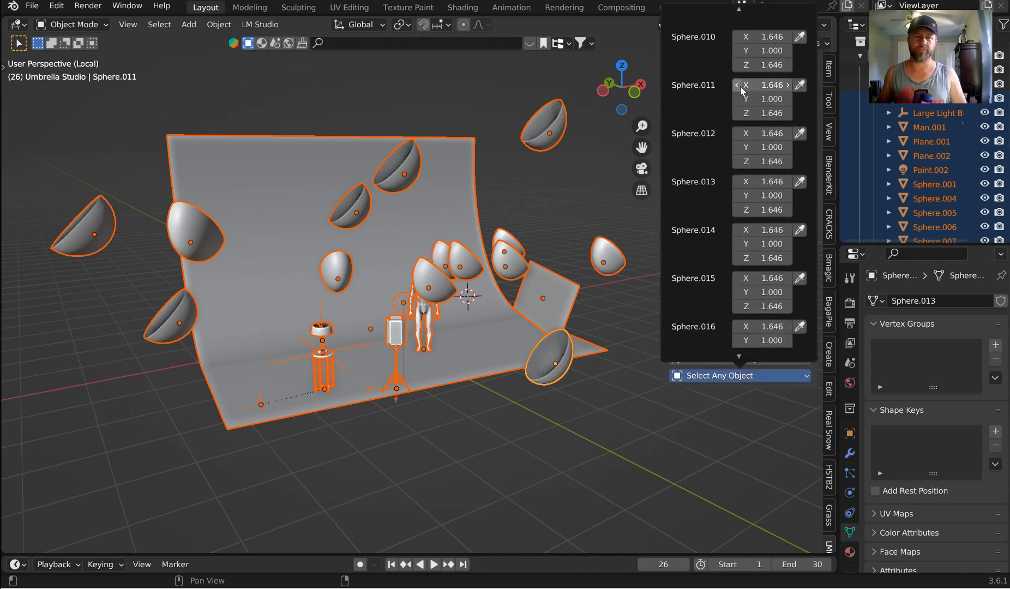
scroll(741, 90, "up", 8)
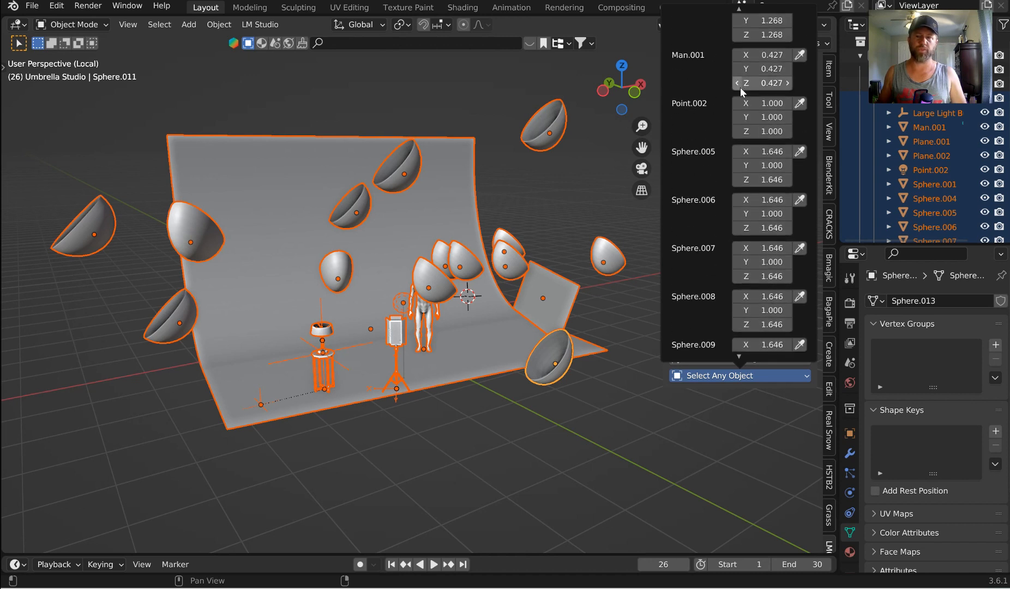
scroll(741, 90, "down", 8)
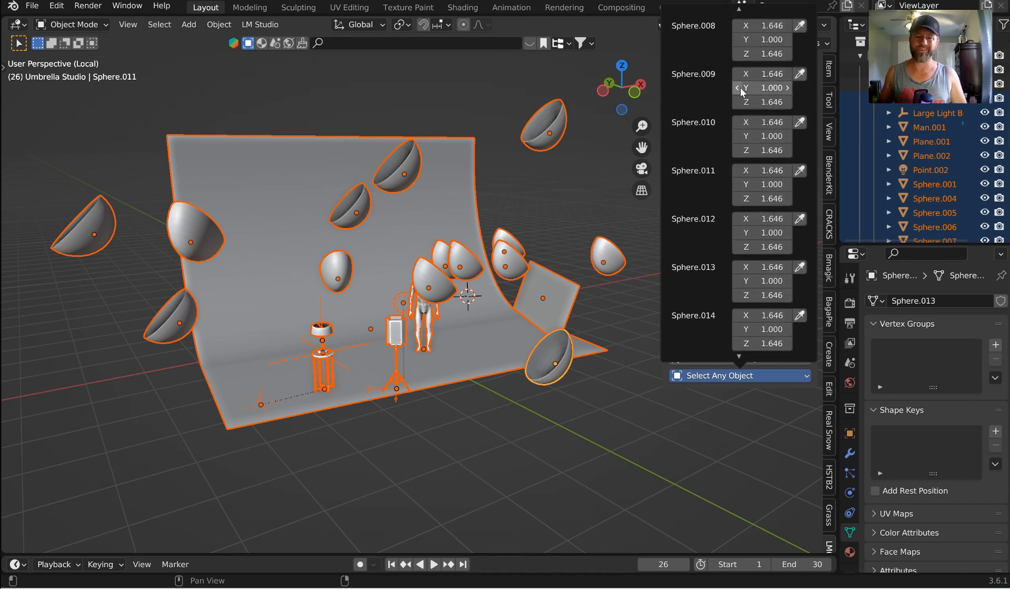
scroll(741, 92, "down", 2)
left_click(801, 142)
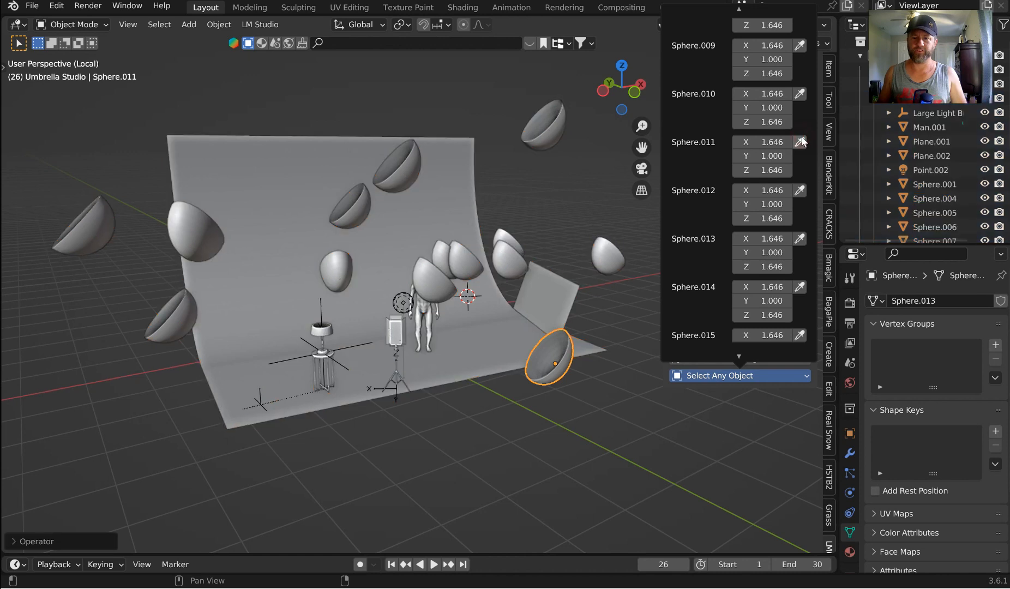
left_click(800, 93)
left_click(800, 46)
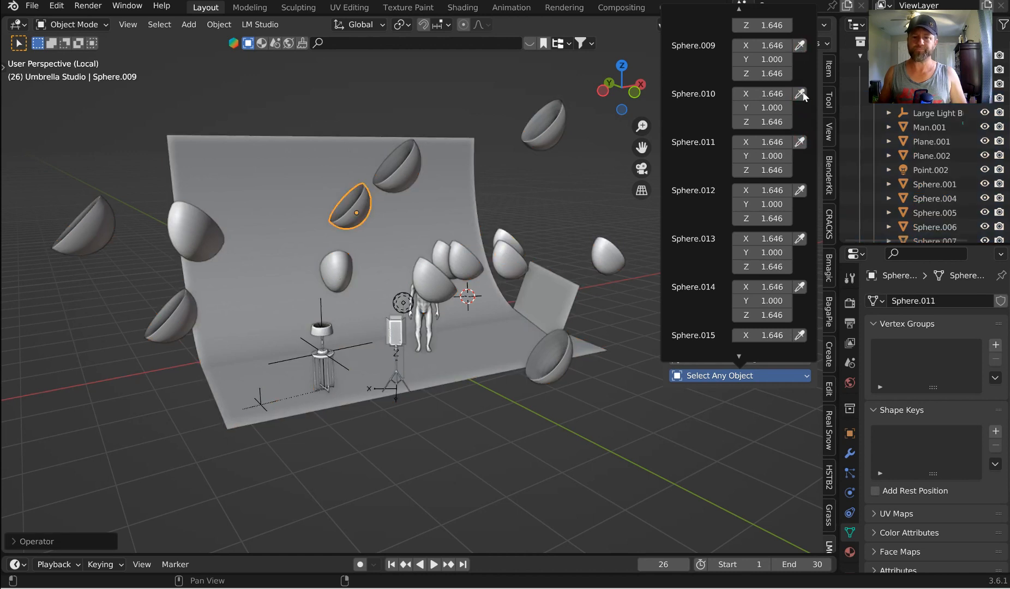
left_click(800, 239)
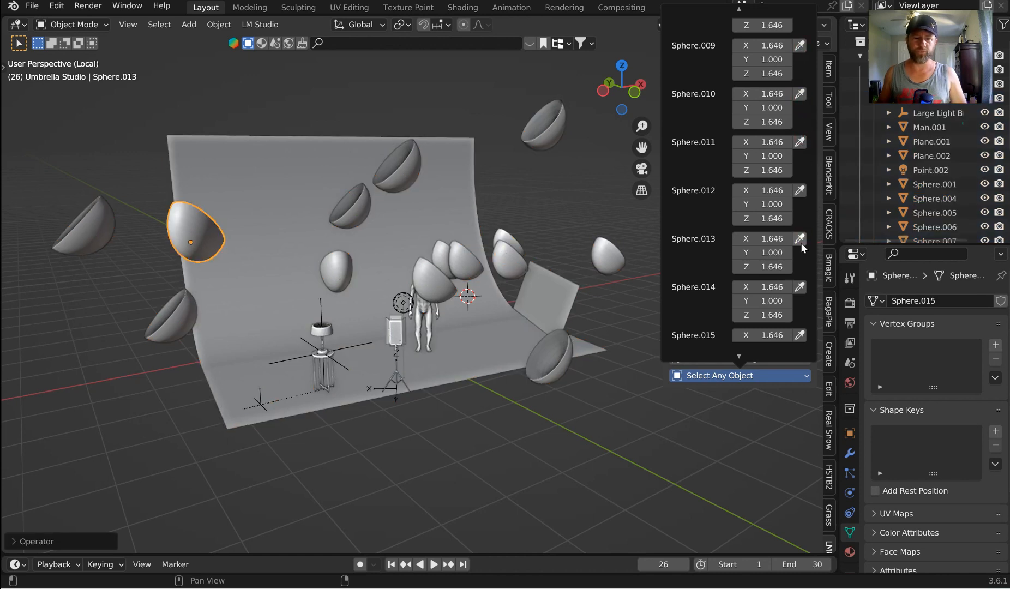
left_click(800, 287)
left_click(800, 335)
Step: Browse the Select Any Object list and select top.001, Circle.002 and Coffee Table.001 in turn
scroll(785, 278, "down", 3)
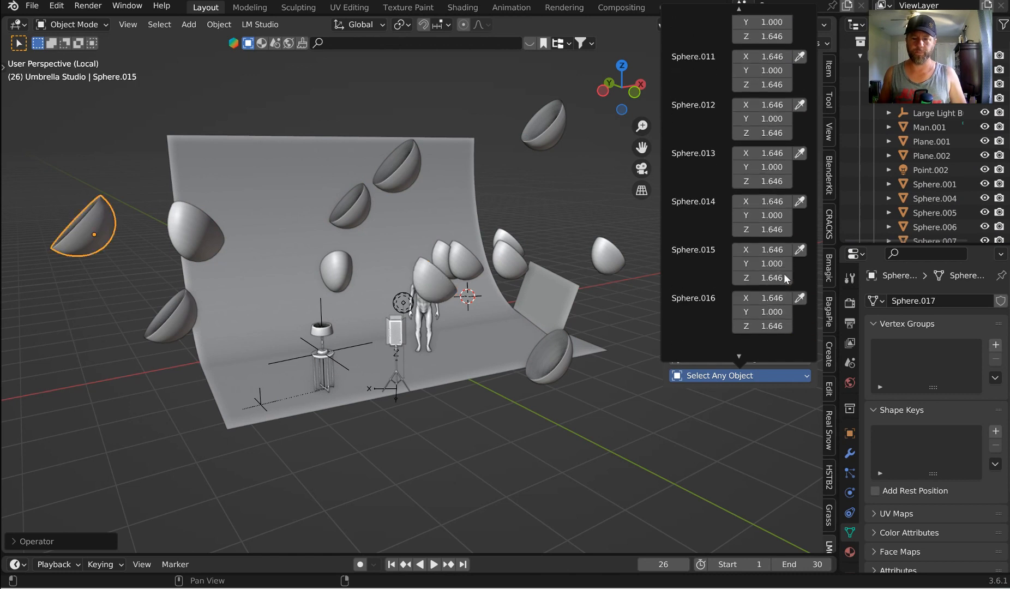
scroll(785, 278, "up", 10)
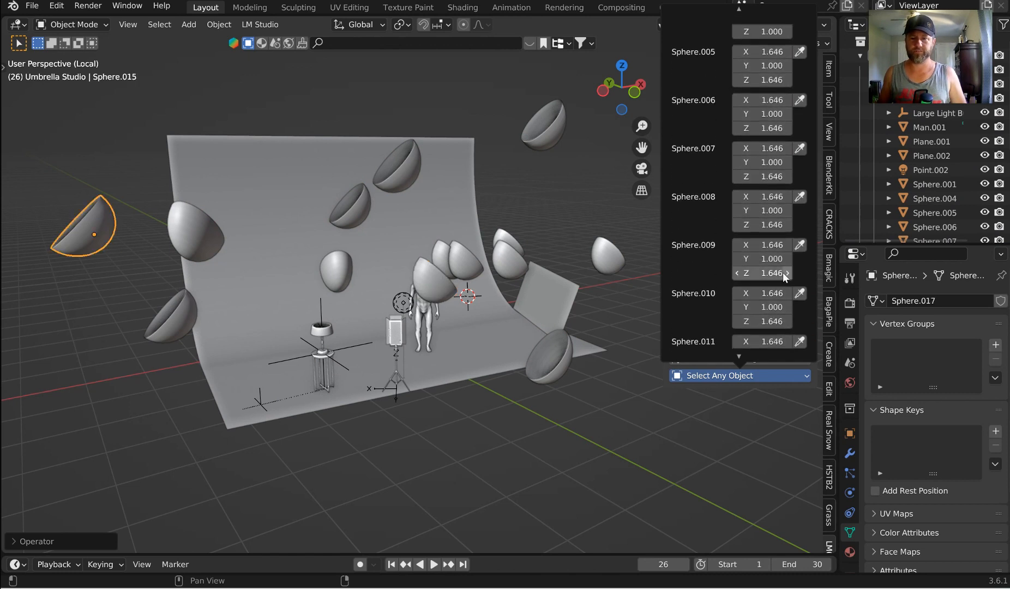
scroll(782, 273, "up", 10)
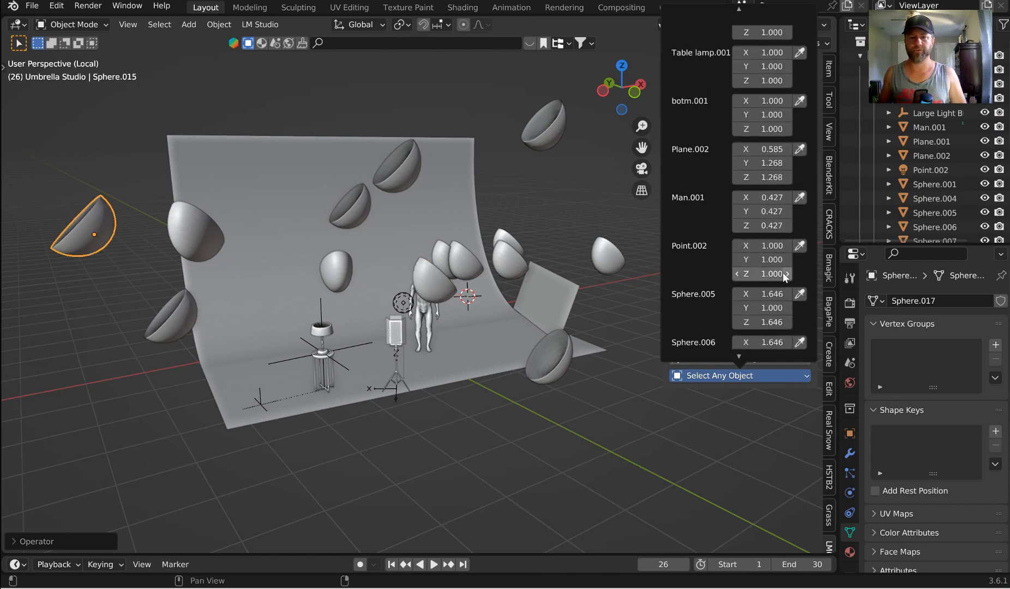
scroll(782, 272, "up", 12)
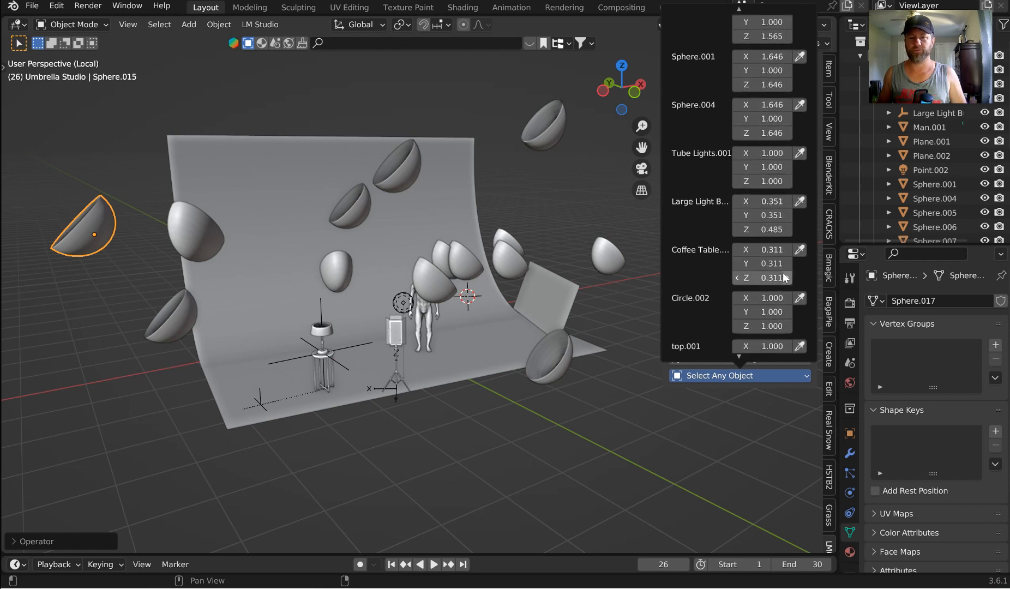
scroll(784, 277, "up", 6)
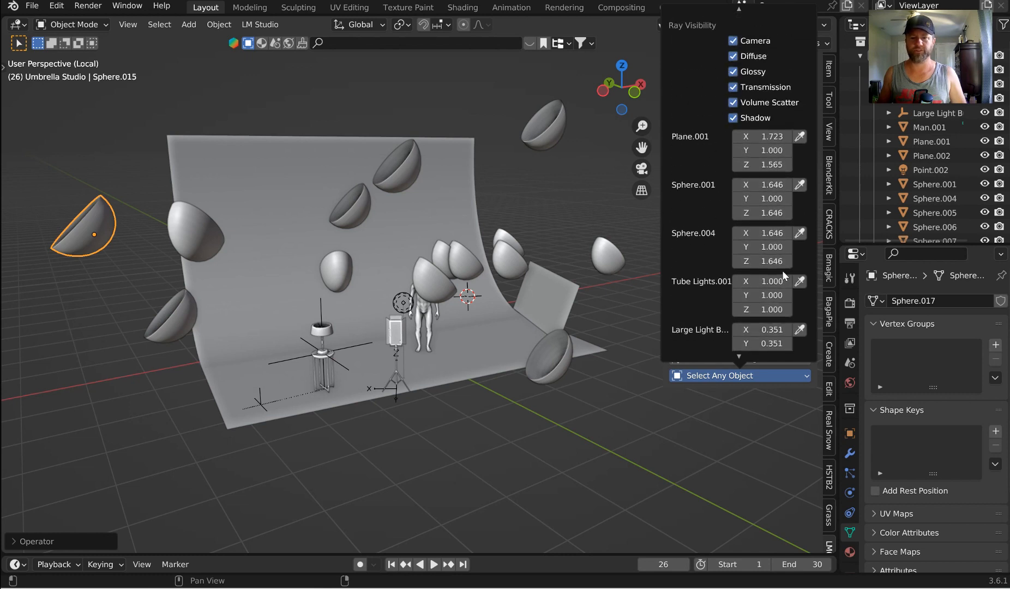
scroll(746, 265, "down", 9)
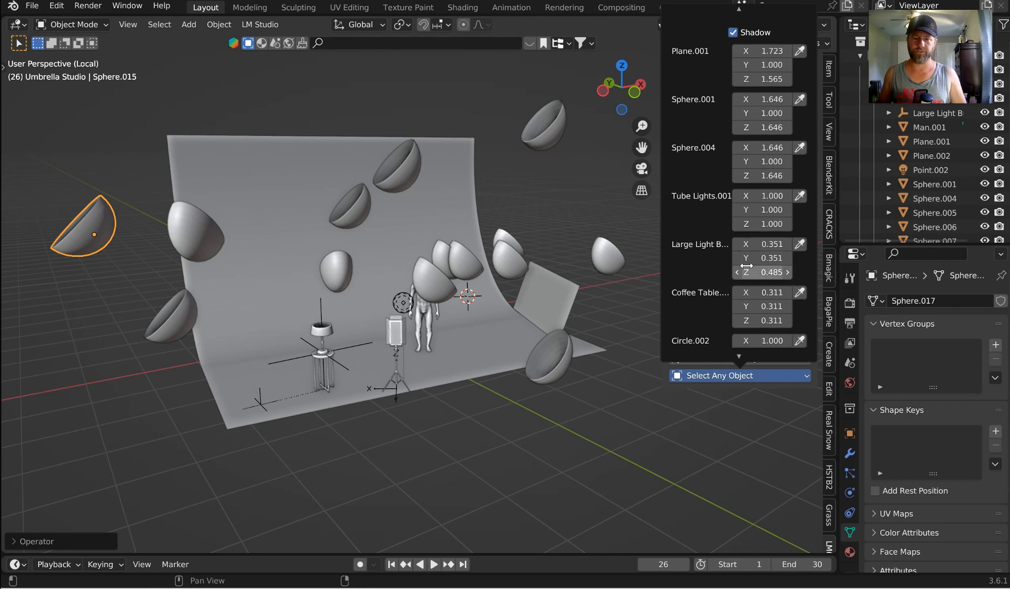
scroll(746, 265, "down", 1)
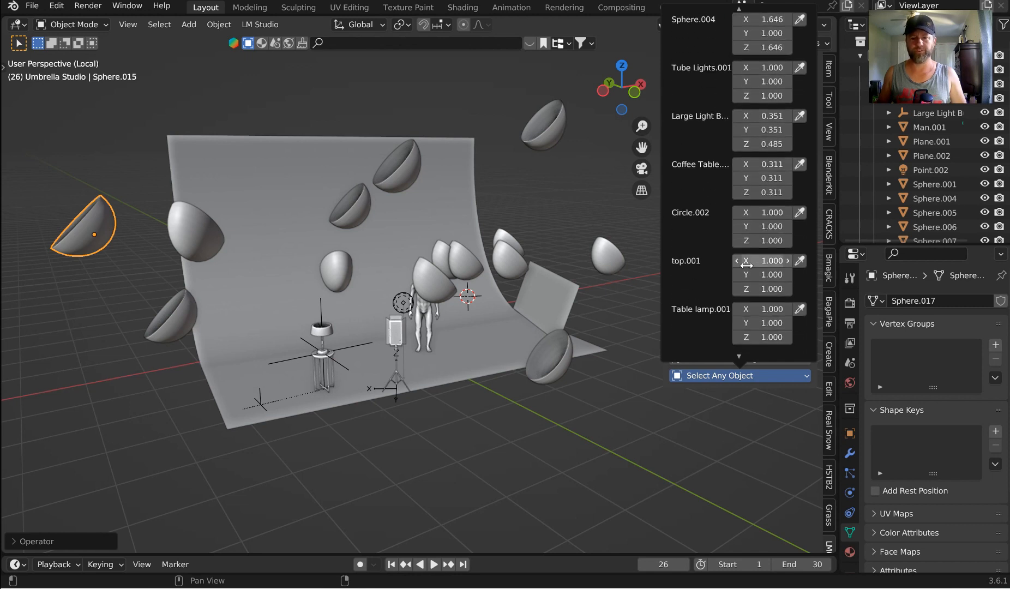
left_click(800, 262)
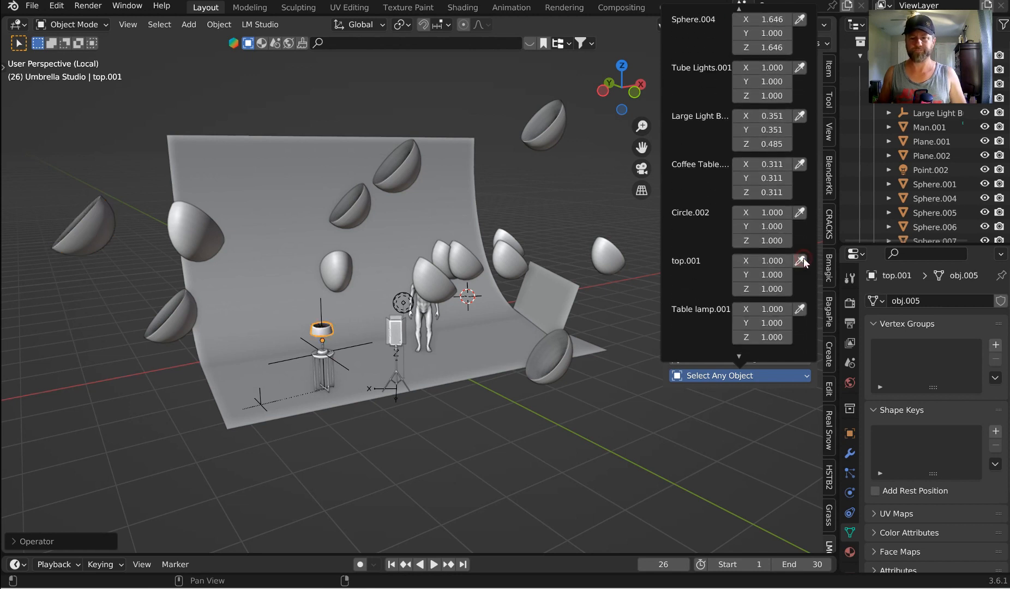
left_click(800, 212)
left_click(799, 164)
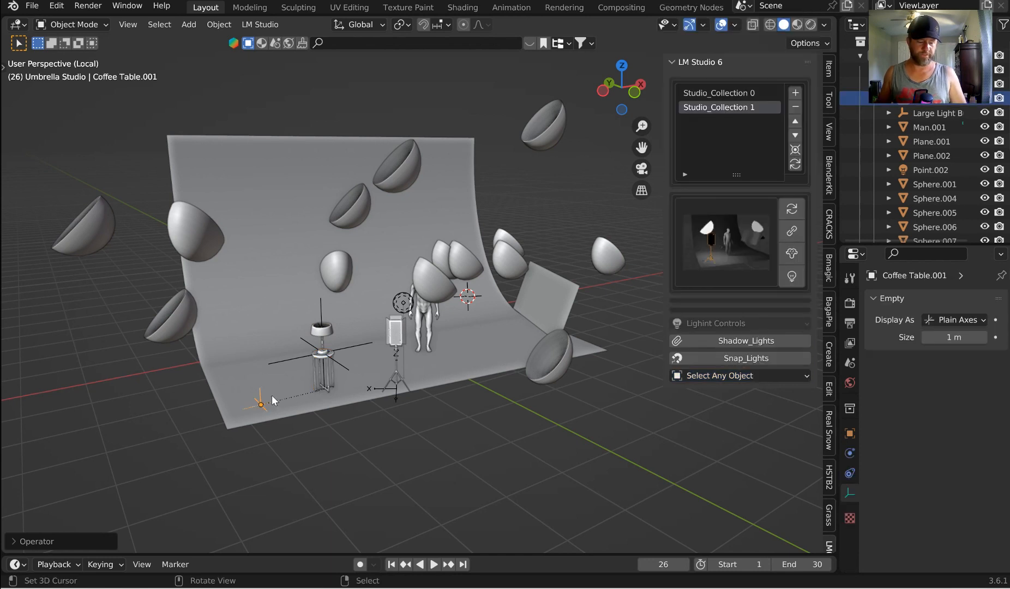
Step: Move the Coffee Table.001 empty slightly upward, shifting the coffee table by about 0.17 m
key("g")
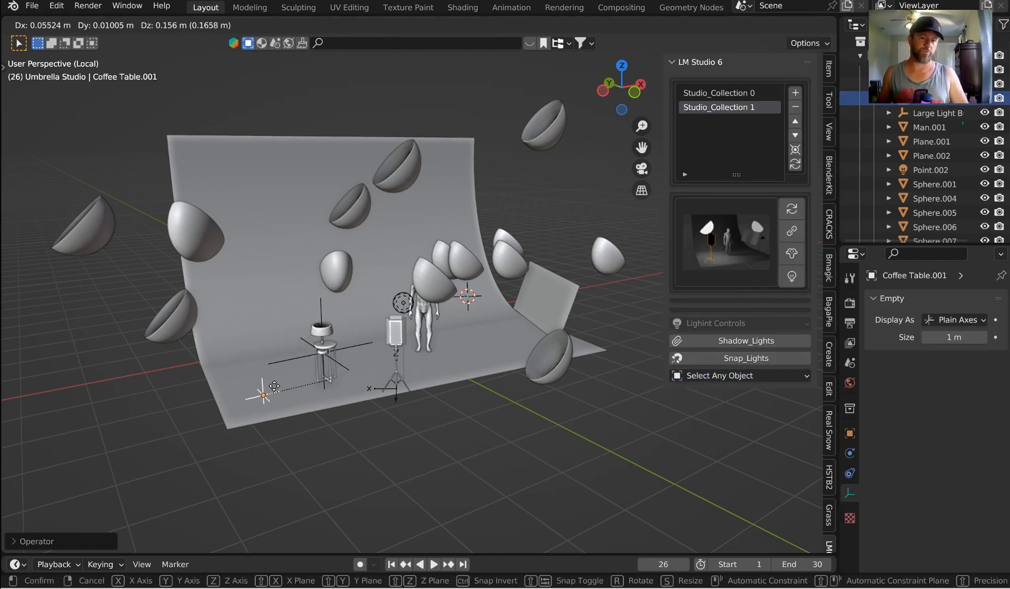
left_click(274, 386)
mouse_move(523, 186)
middle_mouse_down()
mouse_move(540, 196)
mouse_move(525, 196)
middle_mouse_up()
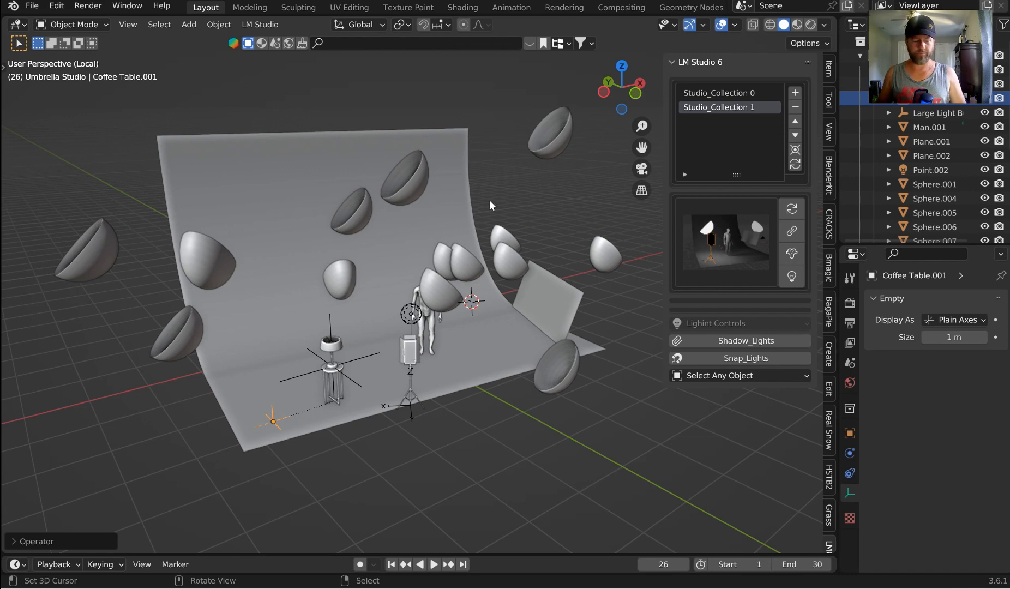
Step: Delete every object in the scene and recentre the view on the world origin
key("a")
key("Delete")
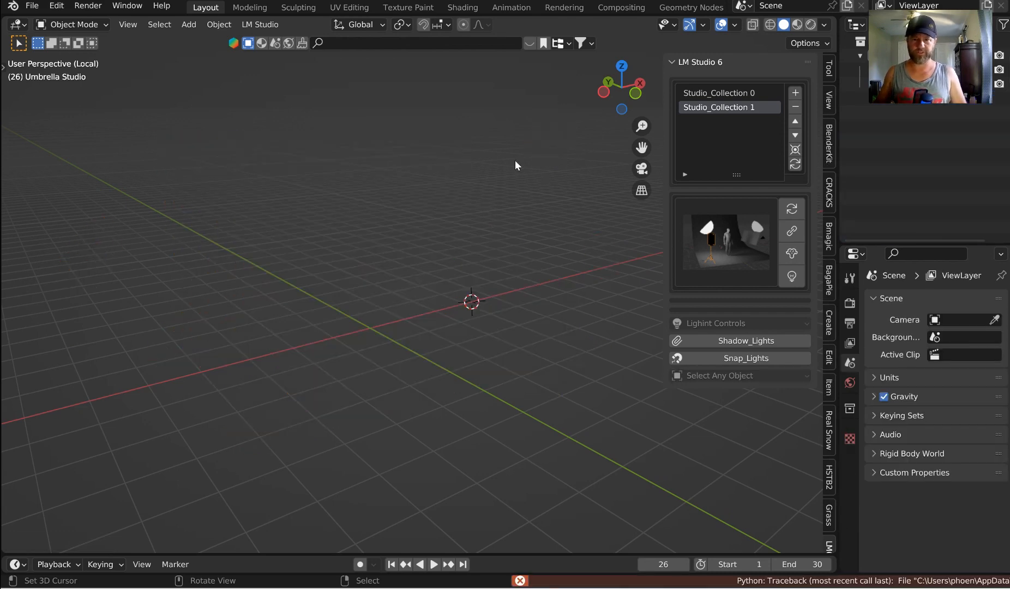
key("shift+c")
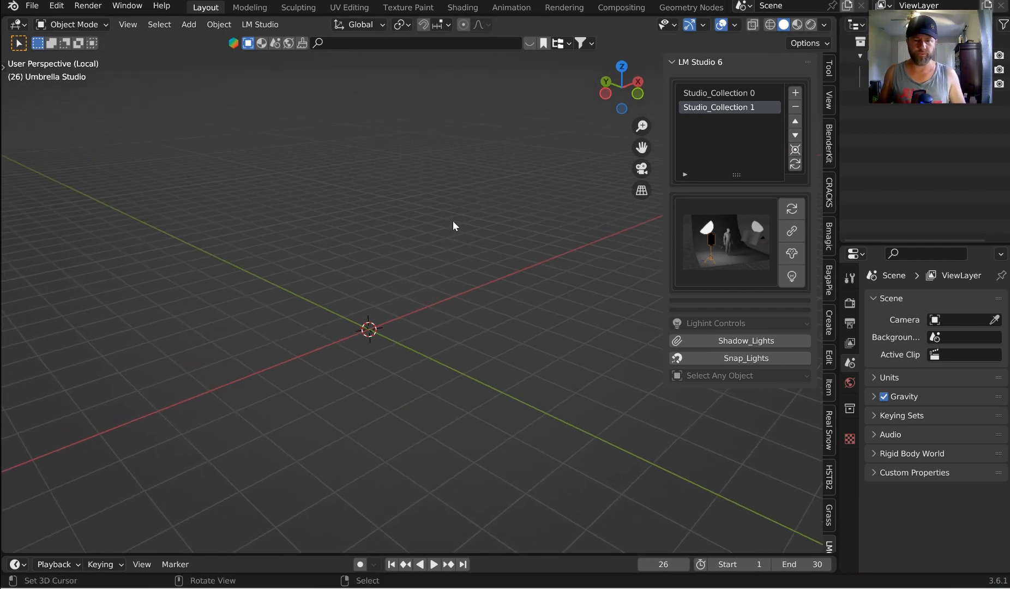
Step: Add a mesh plane at the world origin and scale it up uniformly as a ground surface
key("shift+a")
mouse_move(350, 34)
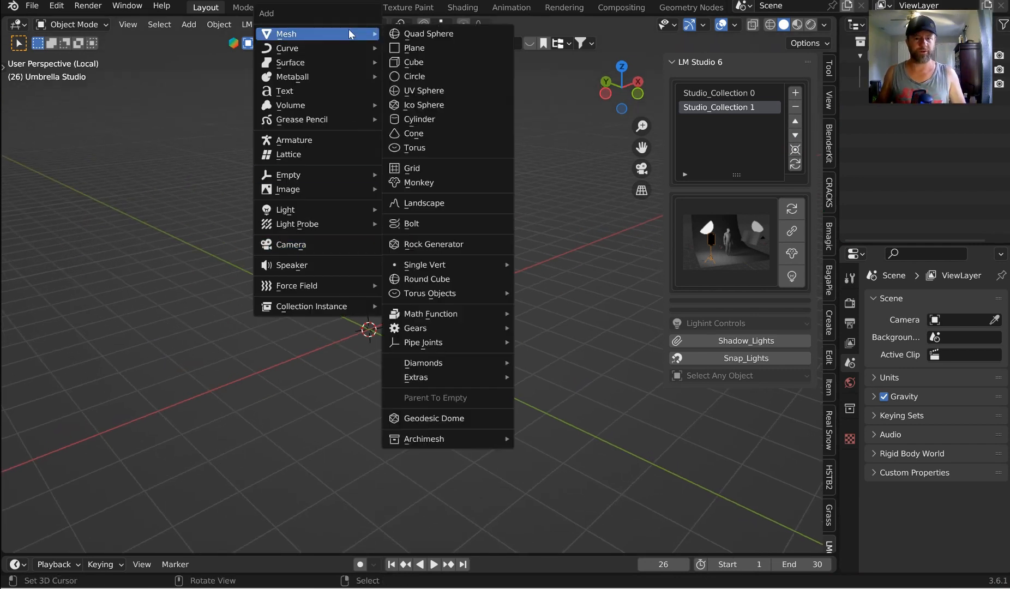
left_click(420, 48)
key("s")
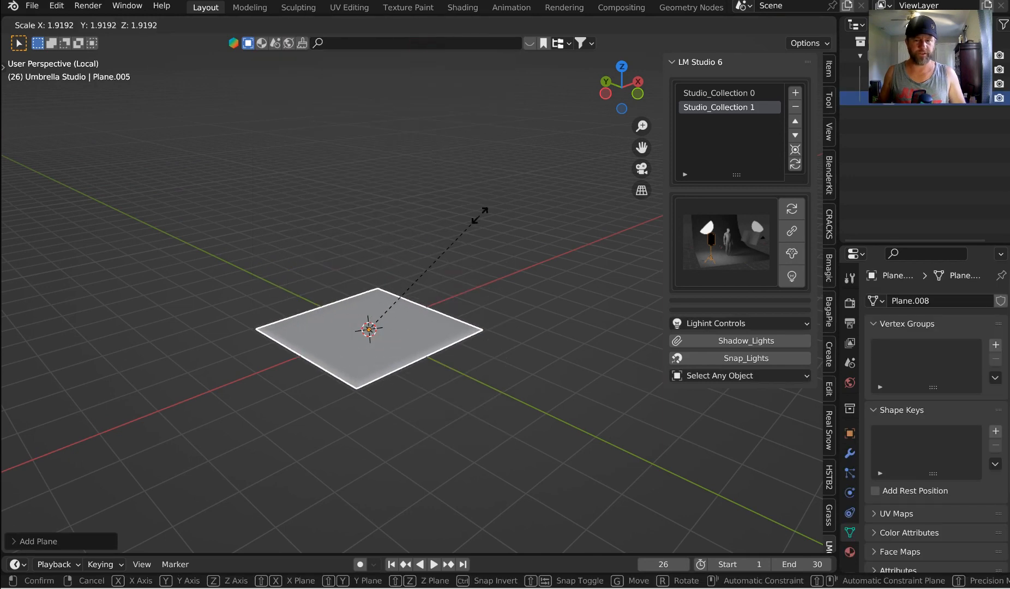
left_click(552, 180)
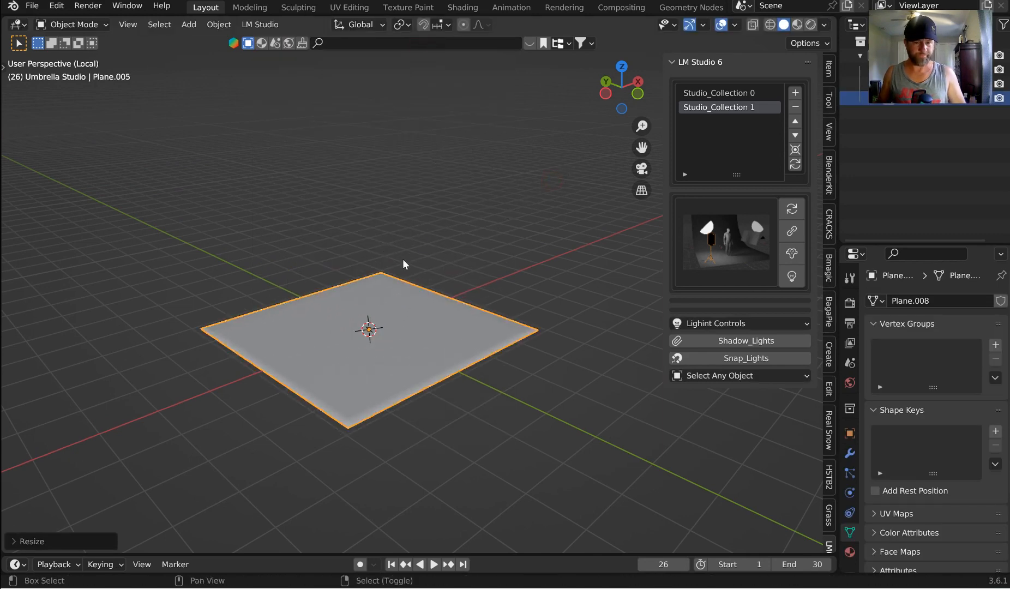
Step: Duplicate the ground plane in place and raise the copy along the global Z axis, well above the original
key("shift+d")
right_click(413, 183)
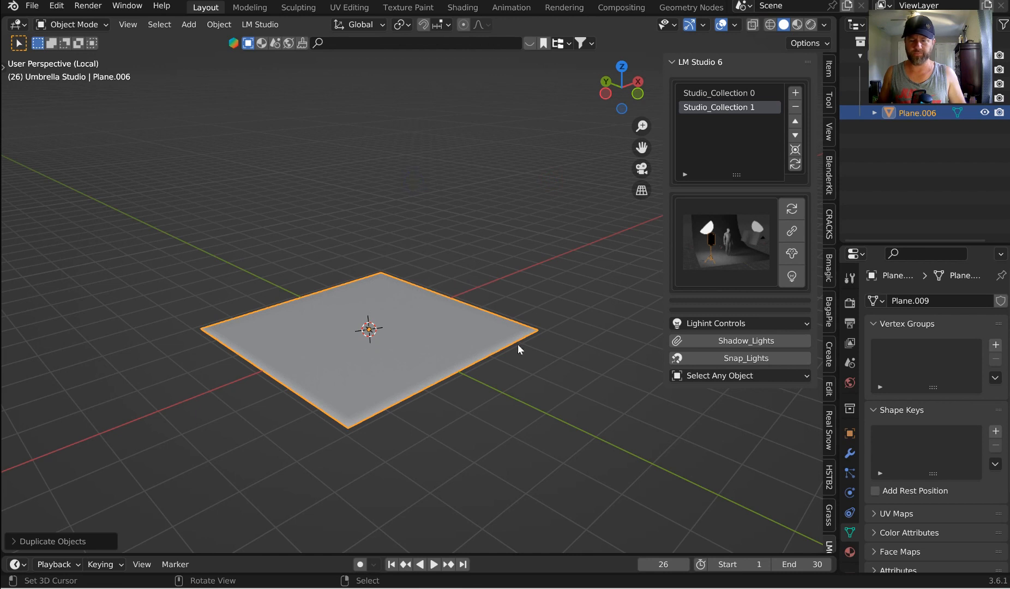
key("g")
key("z")
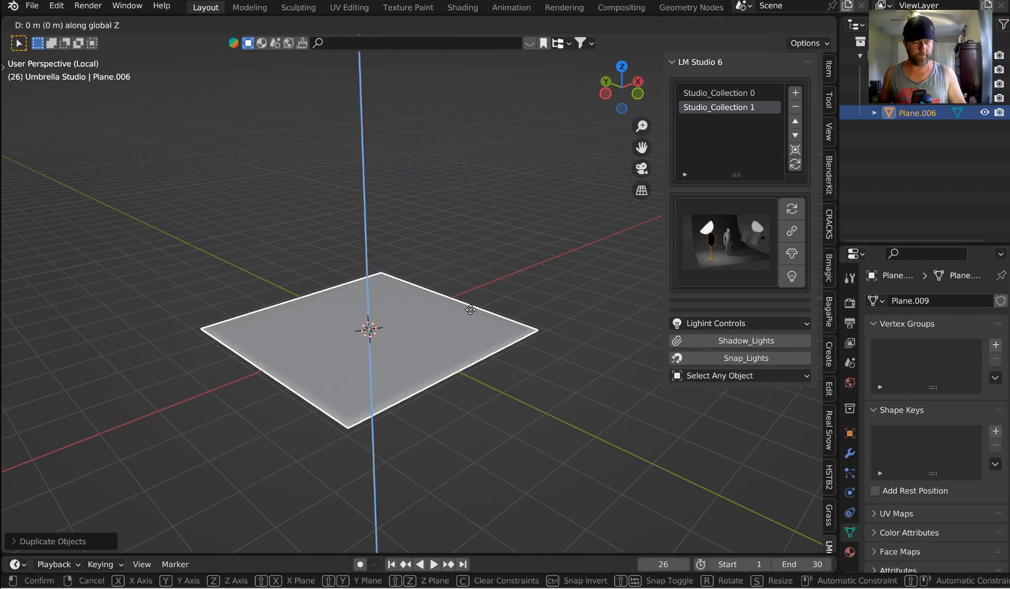
left_click(457, 193)
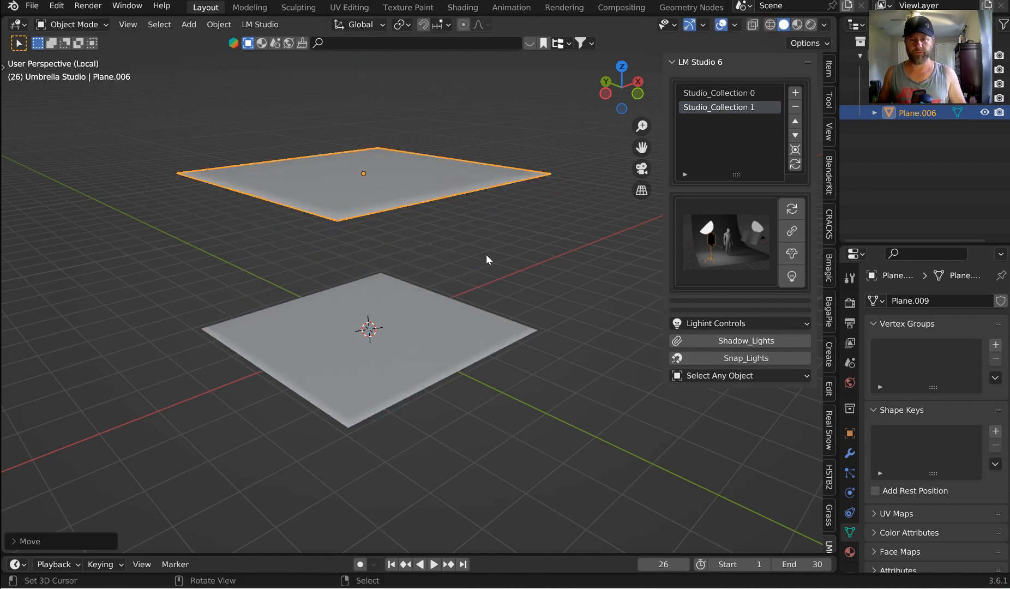
Step: Apply Shadow_Lights to the raised plane and set its modifier's Size X to about 2.03 m
left_click(774, 339)
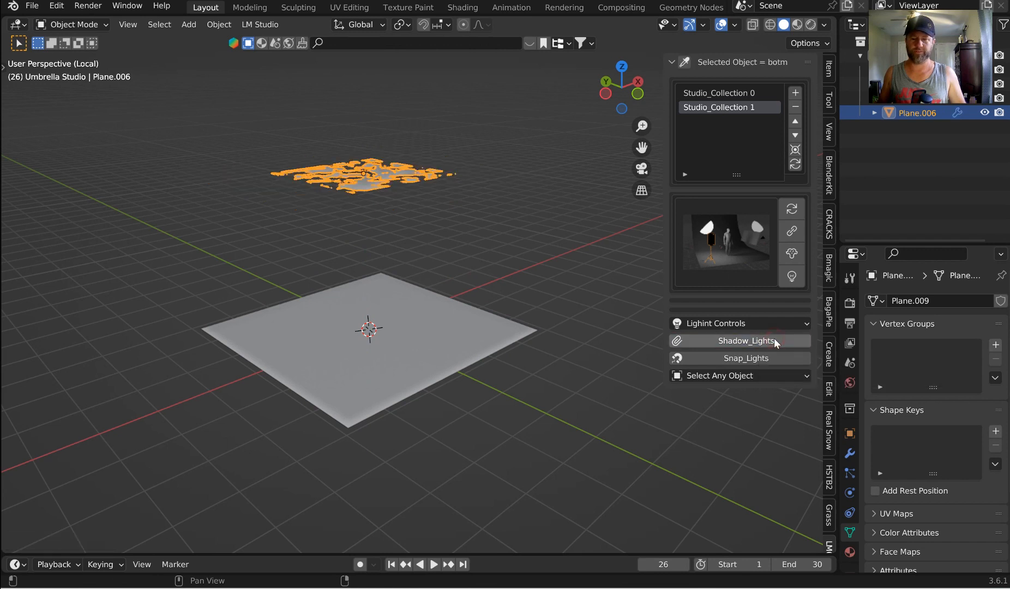
left_click(849, 453)
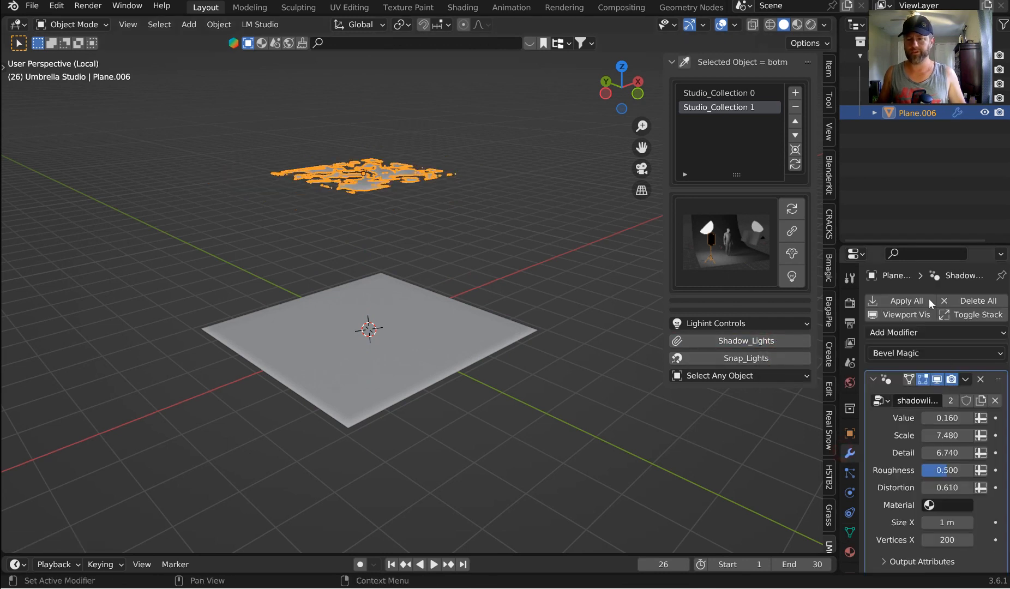
left_click_drag(902, 244, 899, 156)
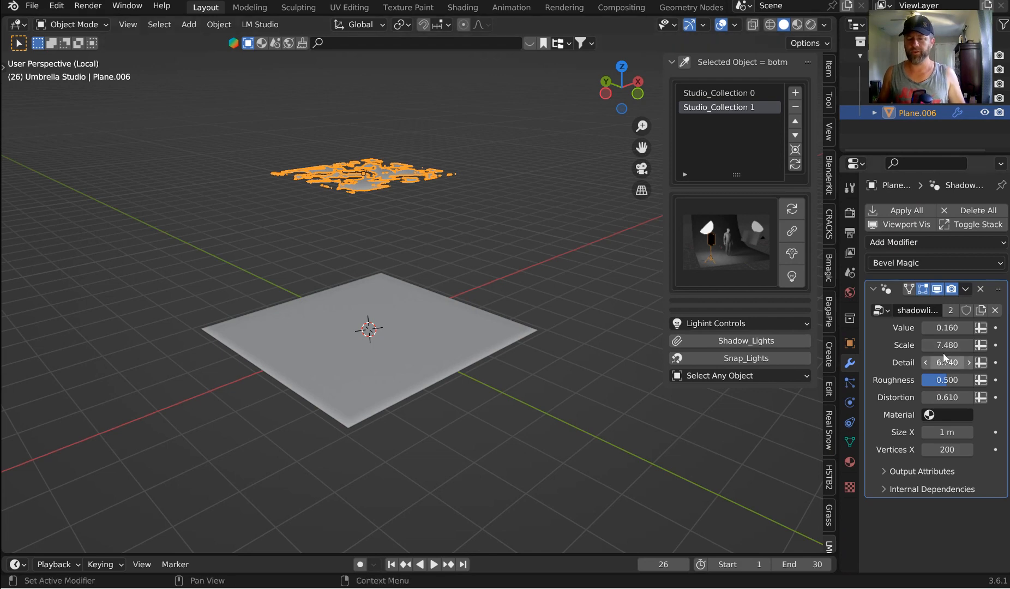
left_click_drag(947, 432, 990, 432)
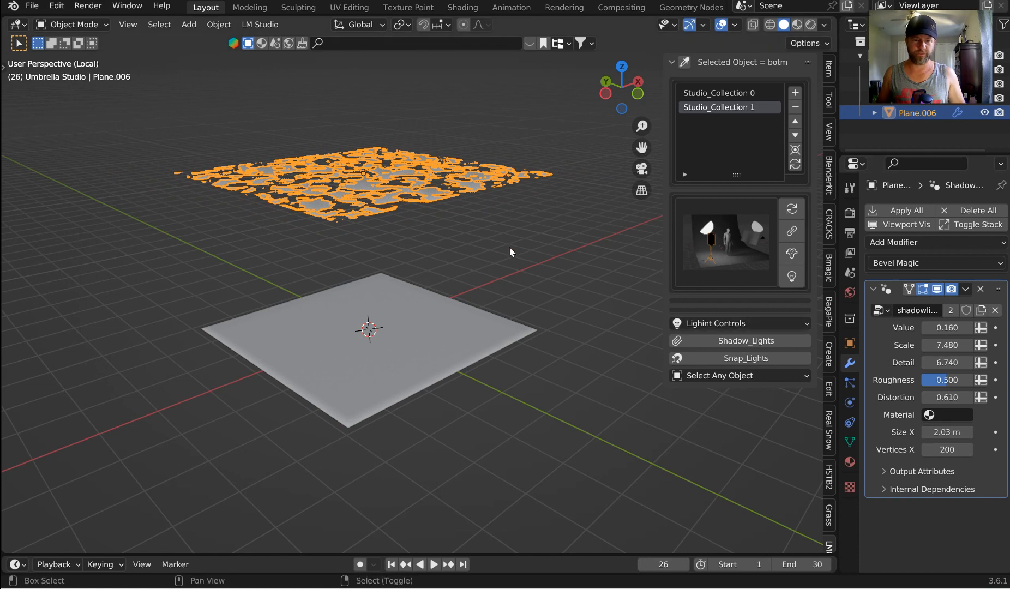
Step: Add a spot light at the origin and raise it along Z to about 6.06 m, above the patterned plane
middle_click_drag(510, 246, 521, 306)
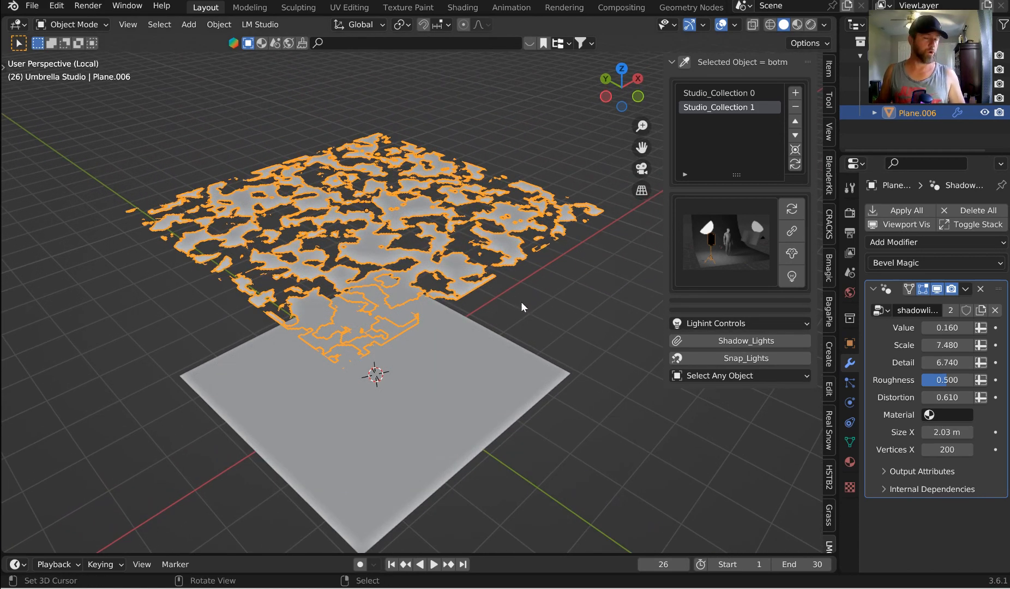
middle_click_drag(434, 218, 370, 199)
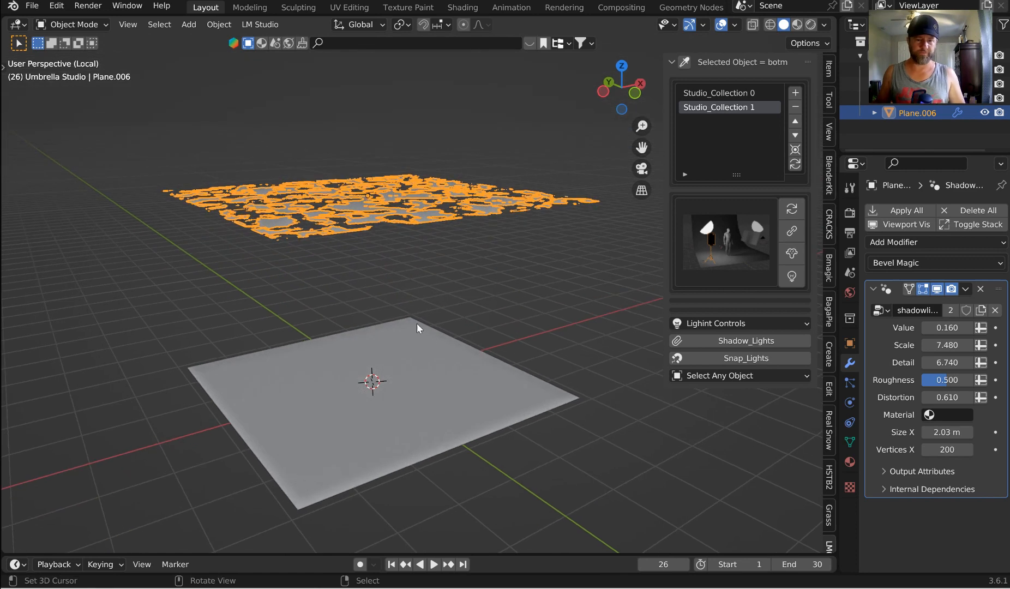
key("shift+a")
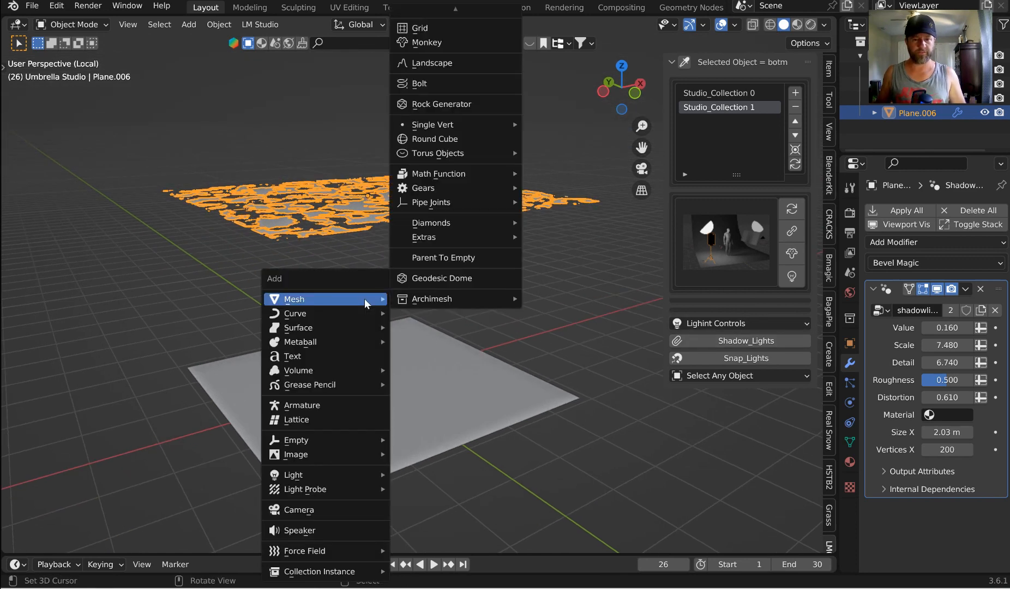
key("shift+a")
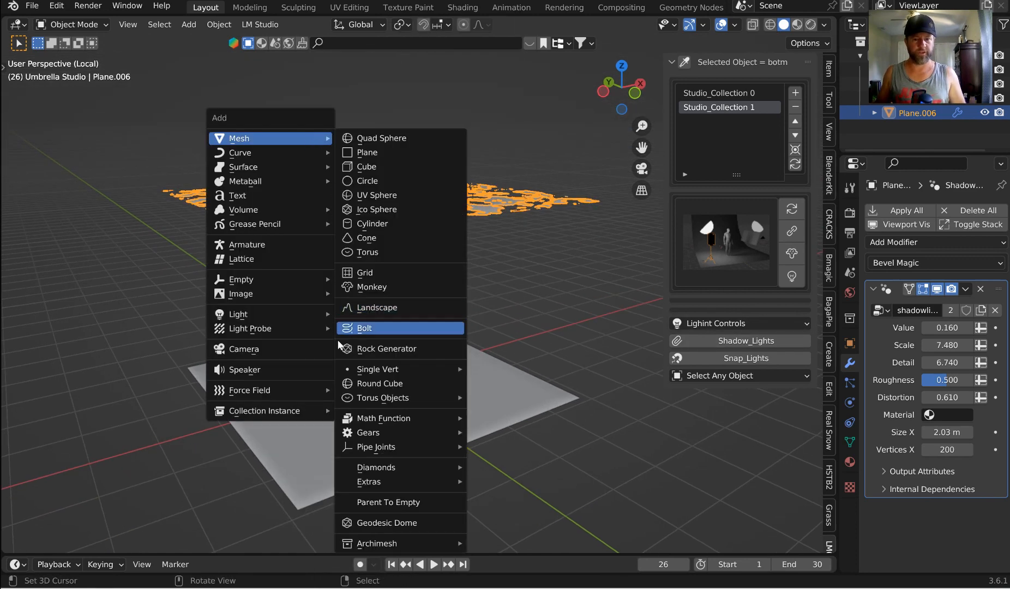
mouse_move(299, 327)
left_click(407, 344)
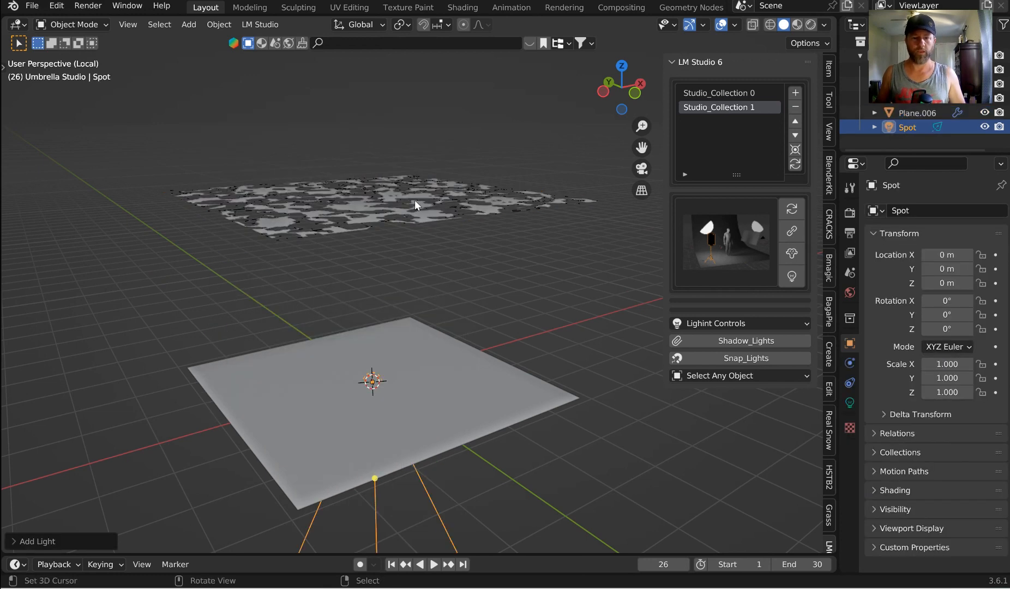
key("g")
key("z")
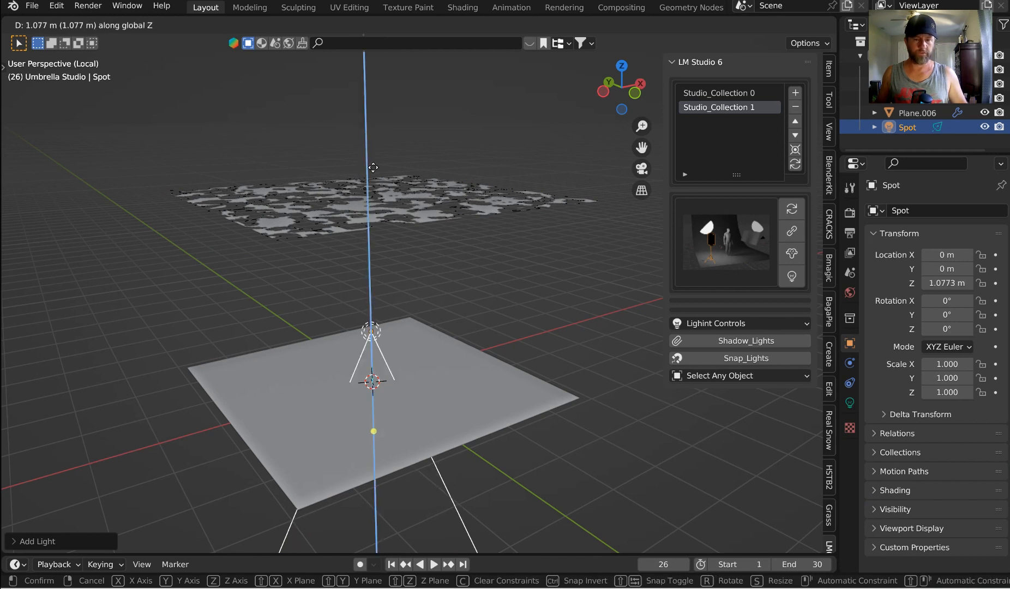
left_click(384, 496)
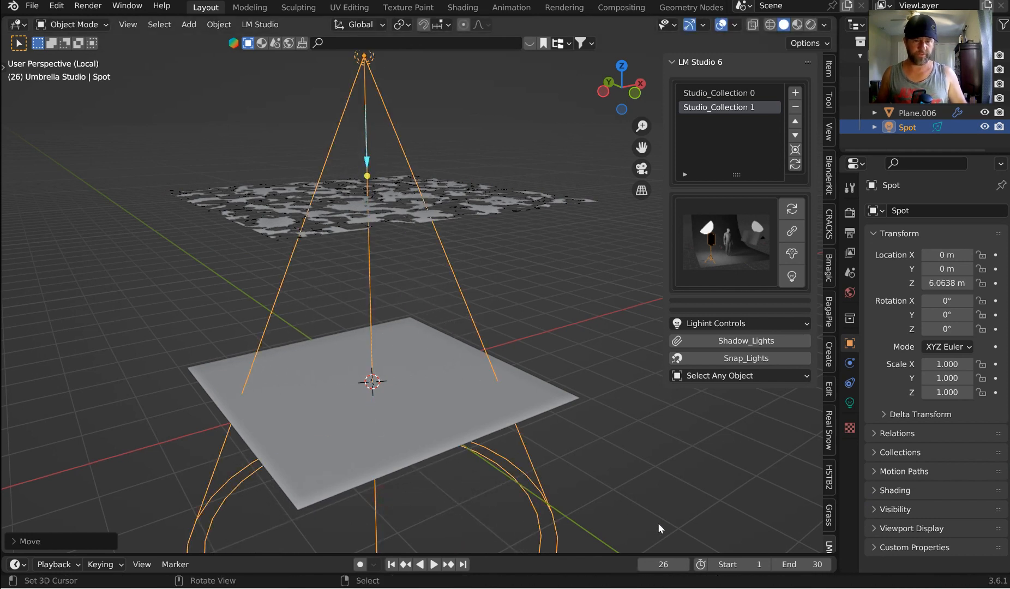
Step: Scale the spot light down uniformly to about 0.231
key("z")
left_click(505, 418)
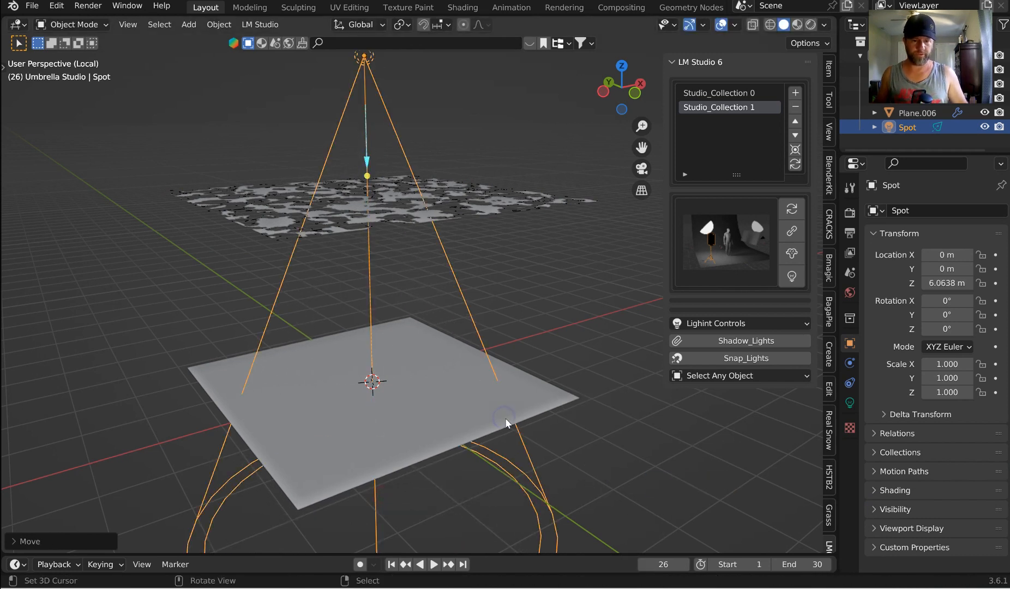
key("s")
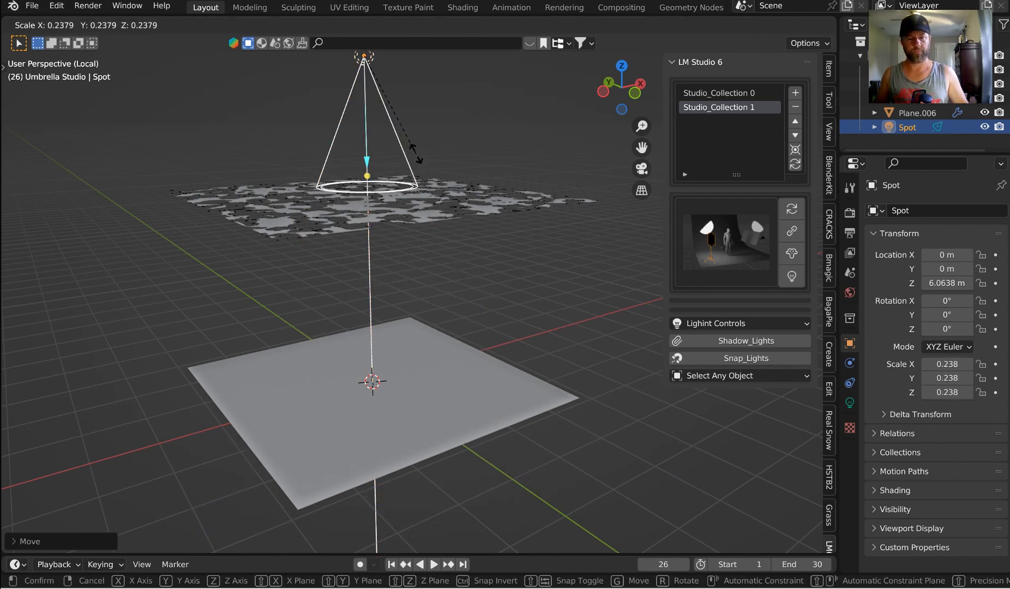
left_click(431, 183)
Step: Lower the patterned shadow plane along the global Z axis, closer to the ground plane, and reselect the spot light
left_click(433, 185)
key("g")
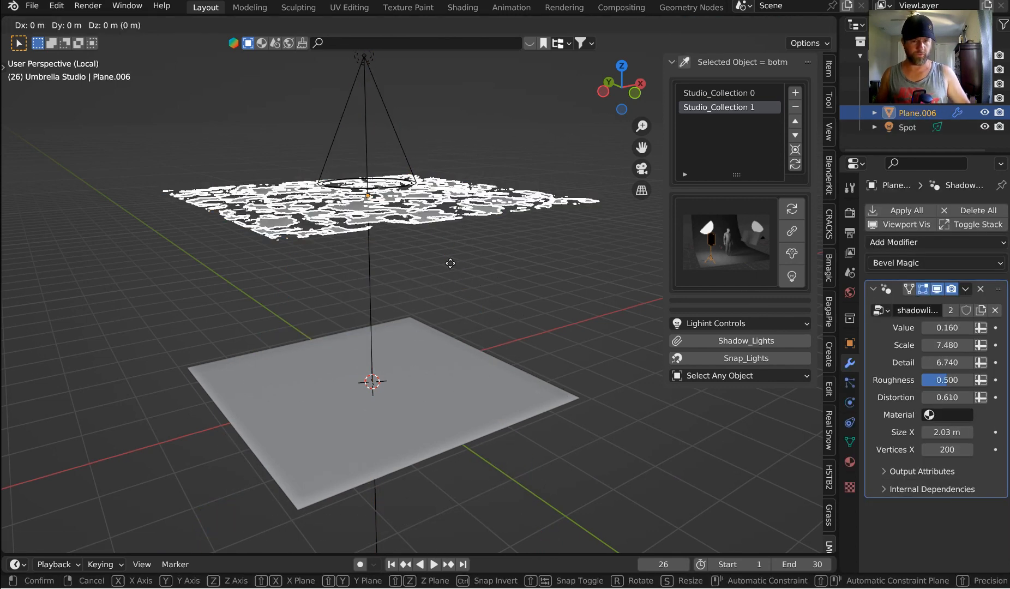
key("z")
left_click(470, 341)
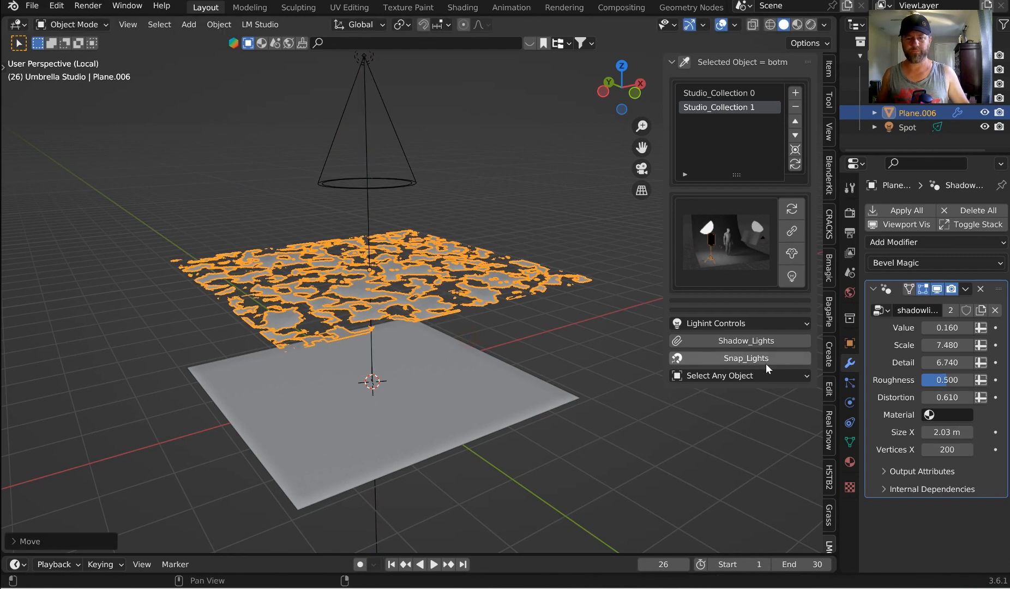
left_click(366, 58)
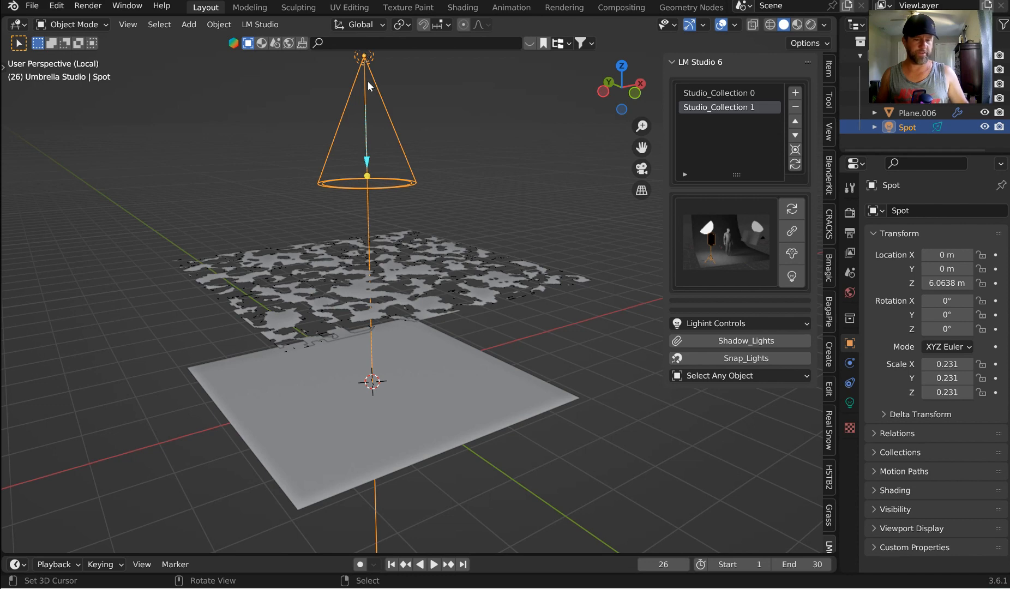
Step: Try to snap the spot light and the ground plane together with Snap_Lights, keeping the ground plane as the active object
left_click(412, 250, "shift")
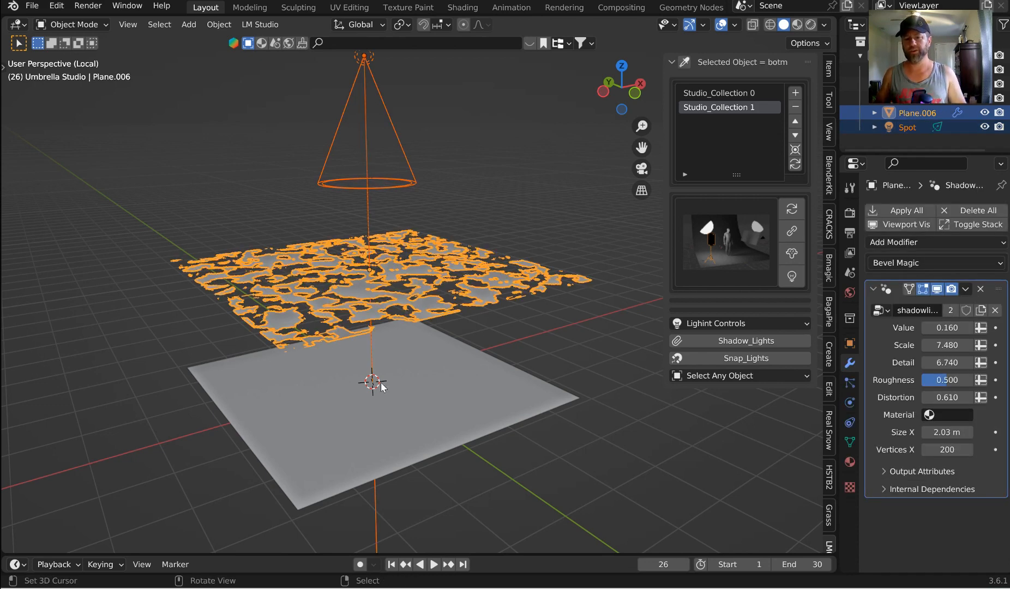
left_click(489, 413)
left_click(374, 166)
left_click(369, 168)
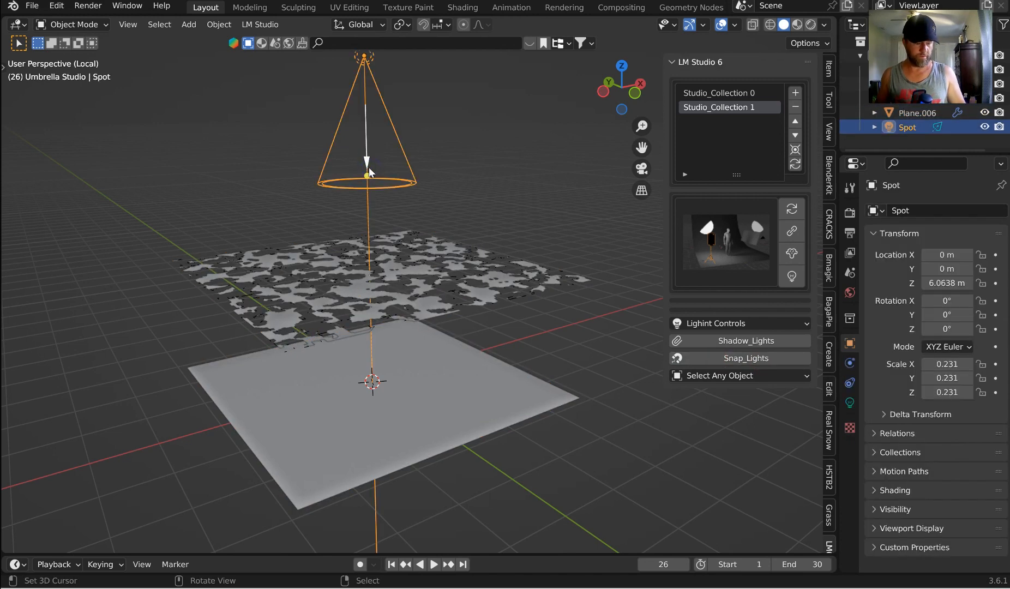
left_click(443, 394, "shift")
left_click(782, 363)
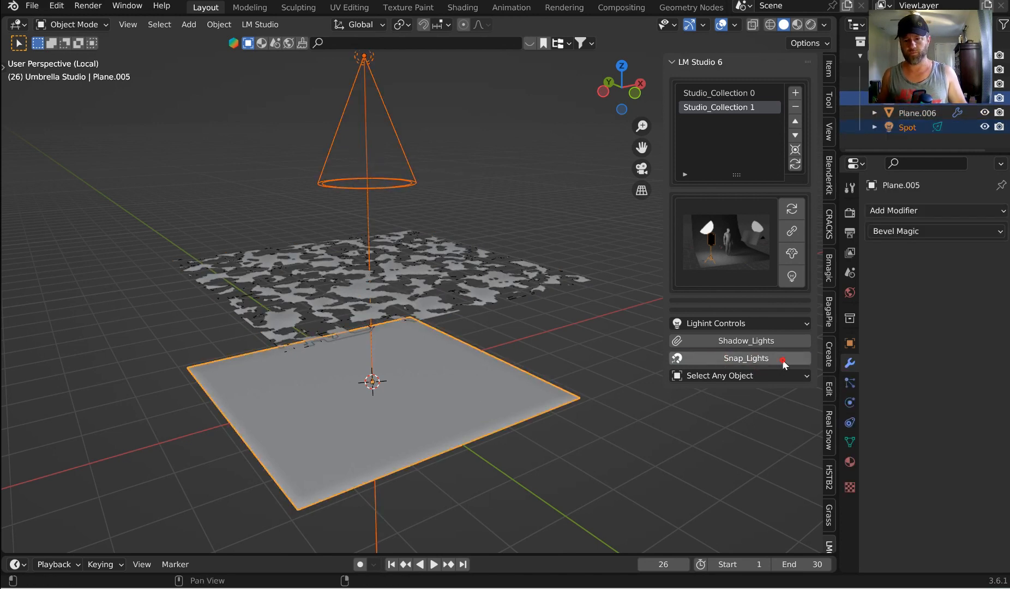
Step: Add a cube at the origin and snap it to the spot light with Snap_Lights
middle_click_drag(427, 362, 443, 367)
key("shift+a")
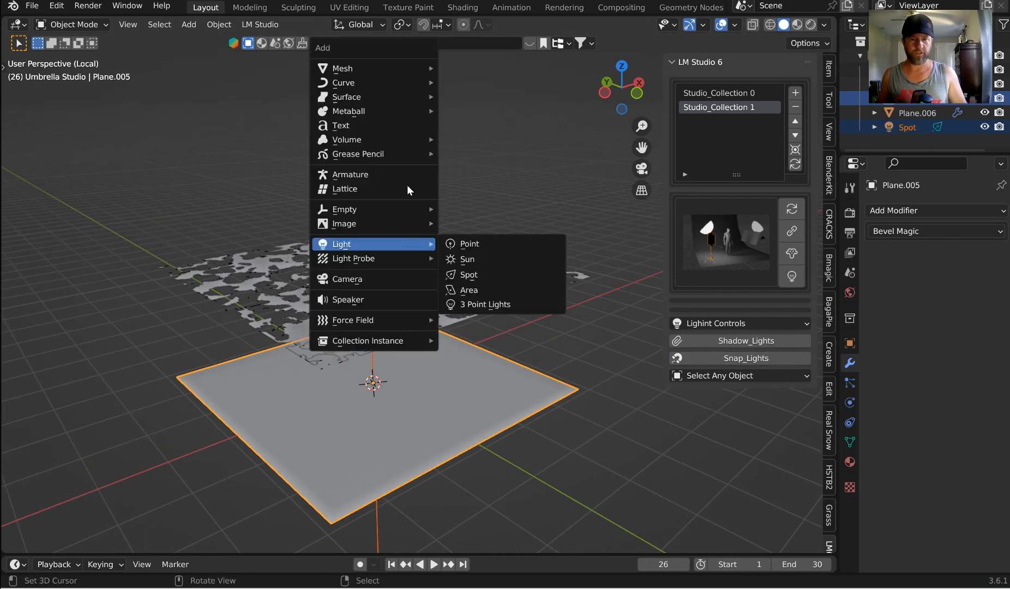
mouse_move(382, 68)
left_click(491, 96)
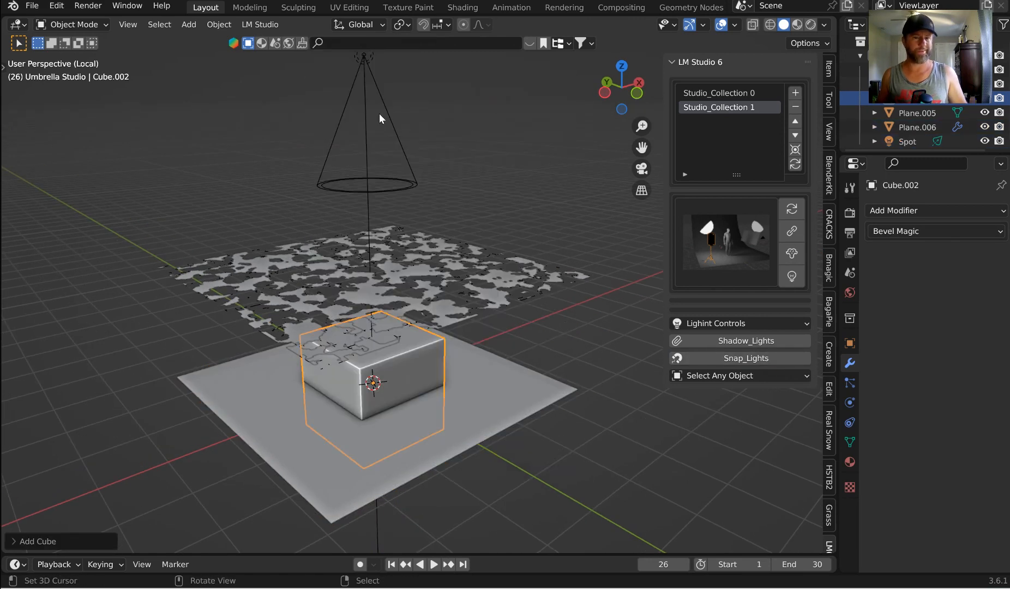
left_click(362, 60, "shift")
left_click(456, 365, "shift")
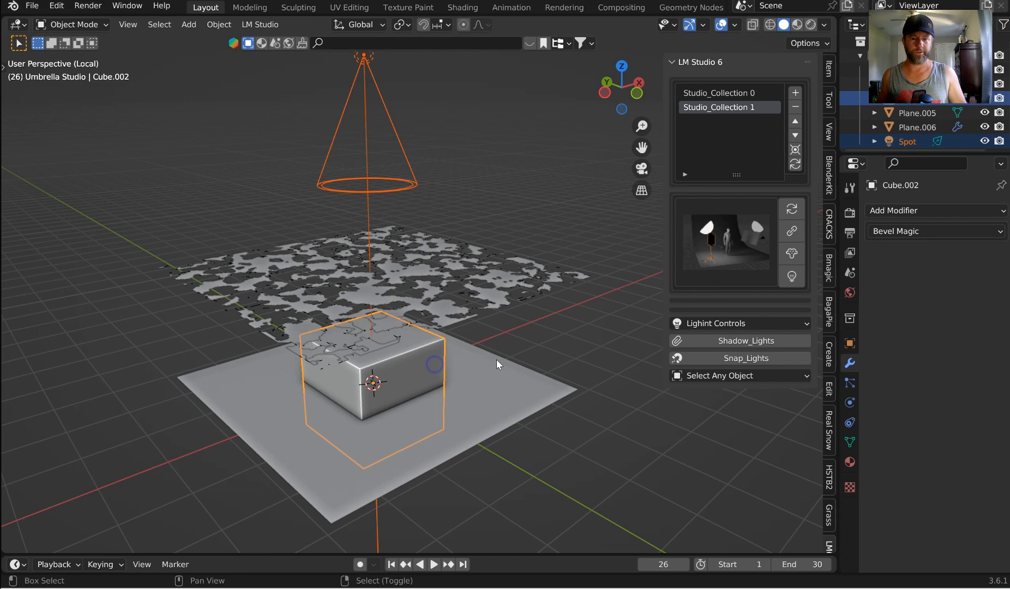
left_click(764, 360)
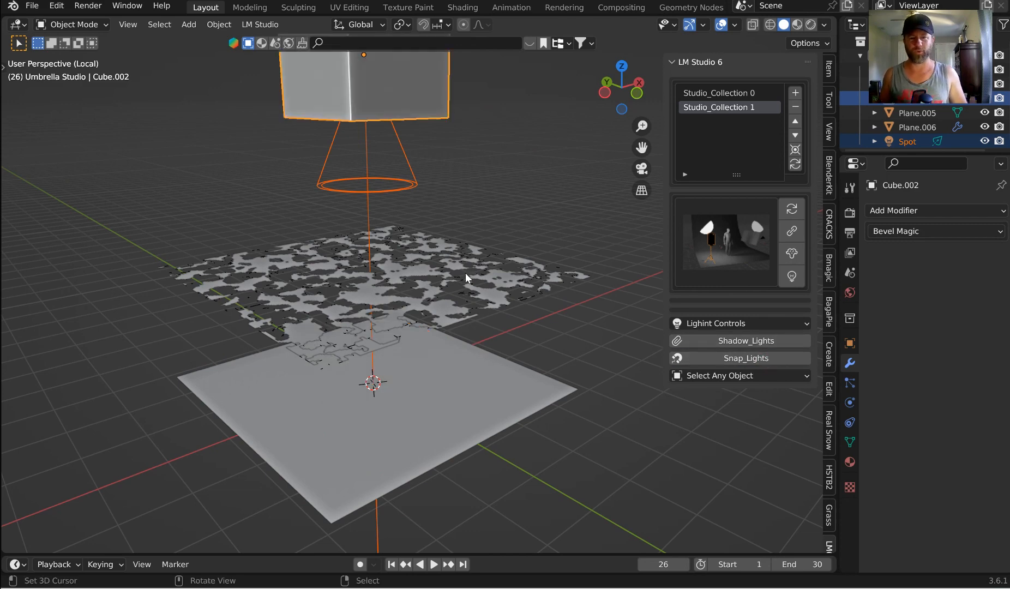
Step: Delete the cube surrounding the spot light
middle_click_drag(465, 273, 499, 214, "ctrl")
left_click(414, 163)
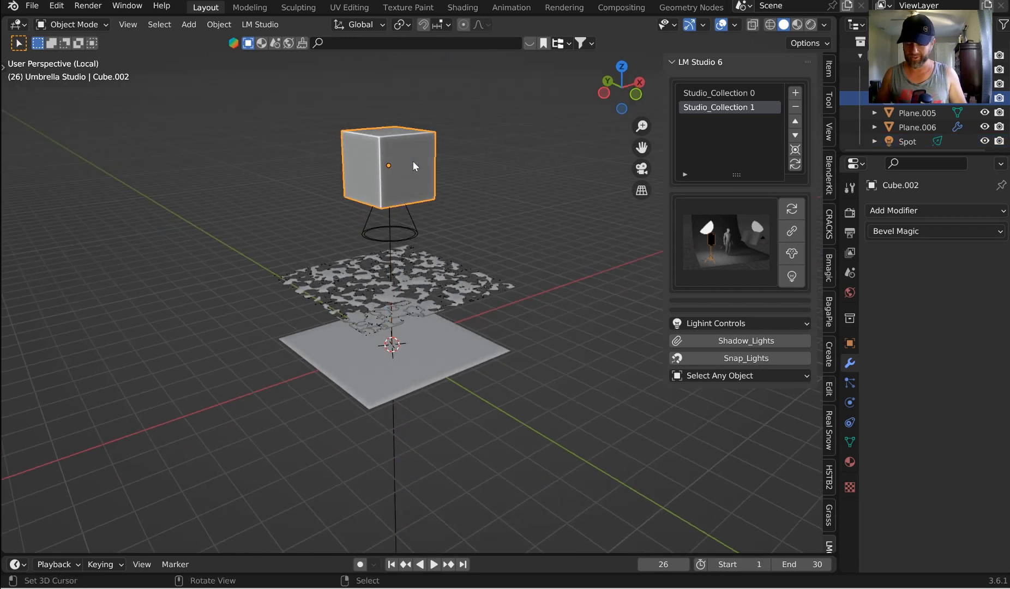
key("Delete")
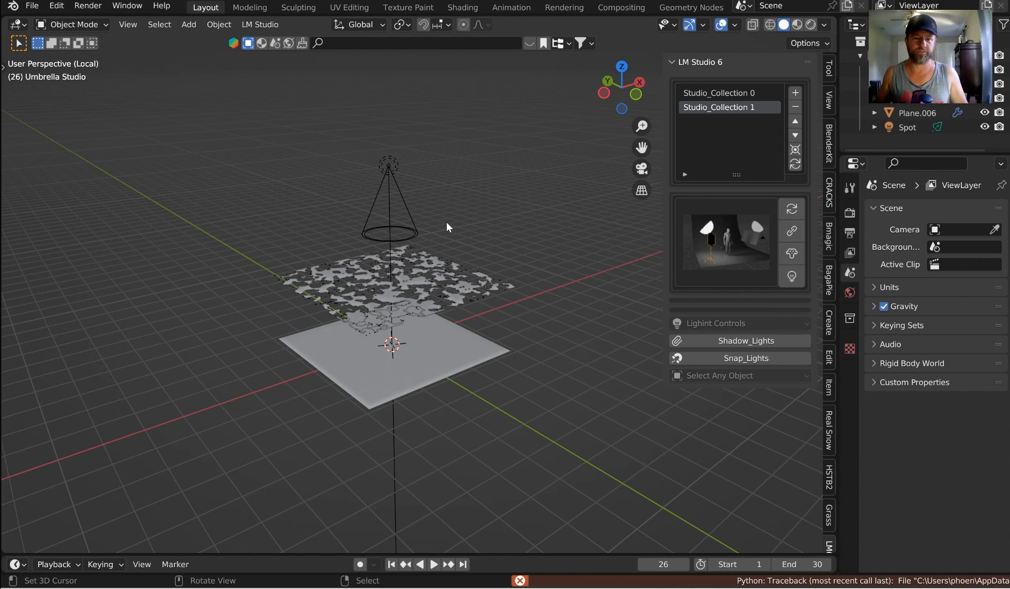
Step: Raise the patterned shadow plane along the global Z axis to just below the spot light's cone outline
scroll(446, 222, "up", 3)
left_click(404, 260)
key("g")
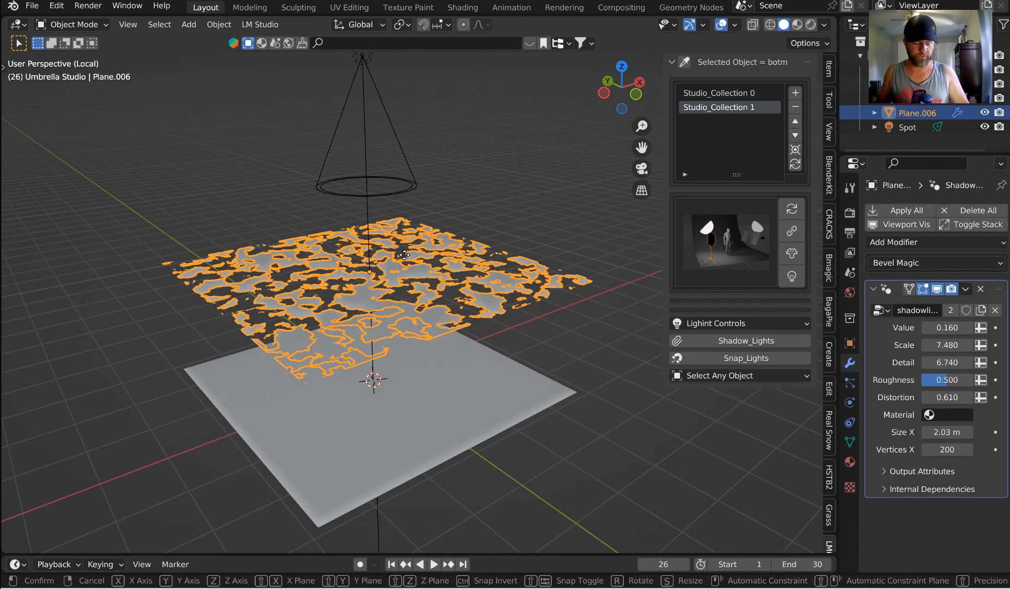
key("z")
left_click(426, 186)
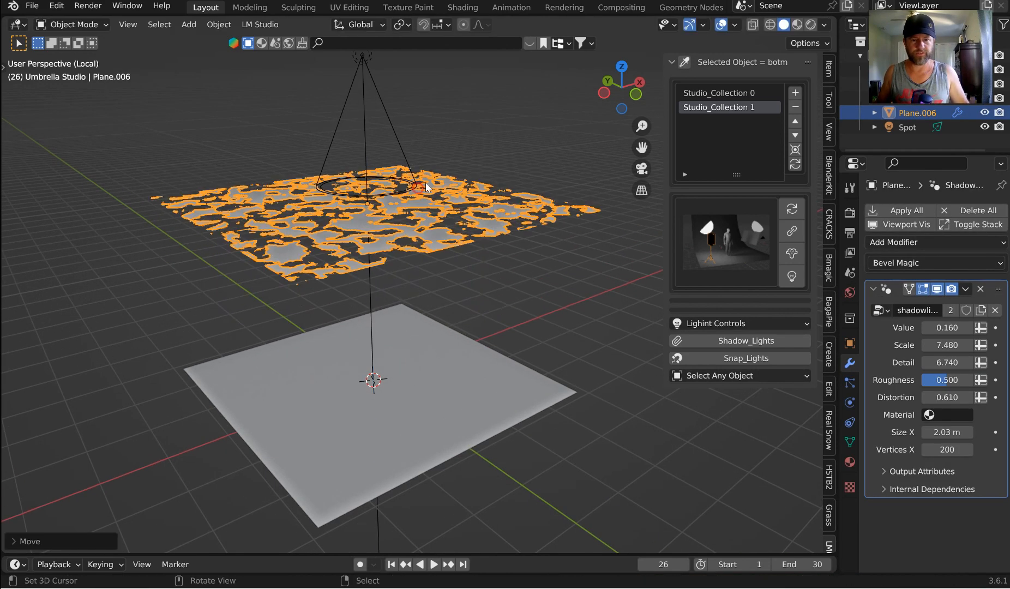
Step: Switch the viewport to rendered shading and raise the spot light's power to about 629 W
left_click(814, 26)
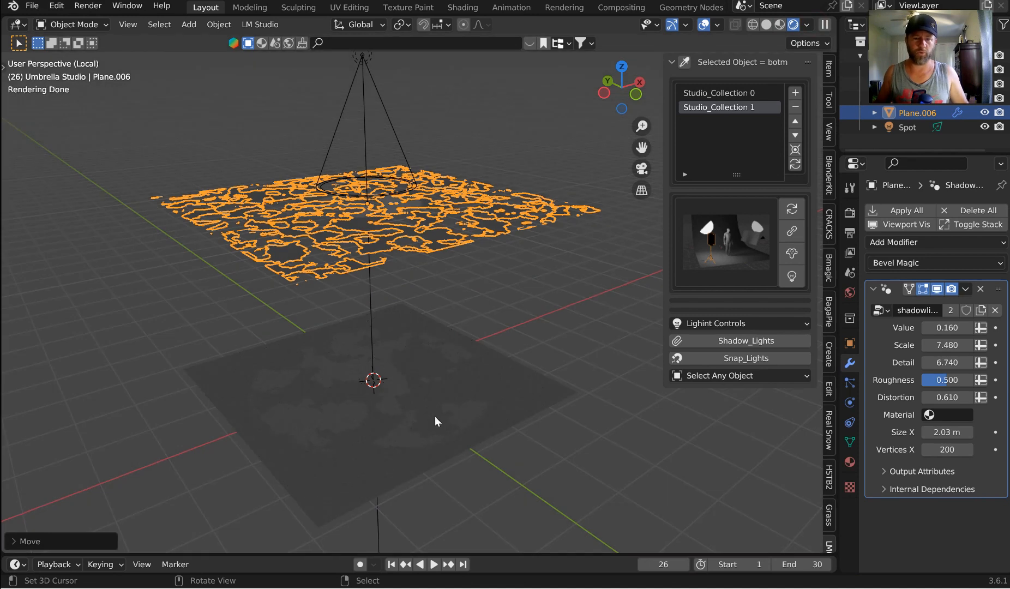
left_click(435, 415)
left_click(807, 24)
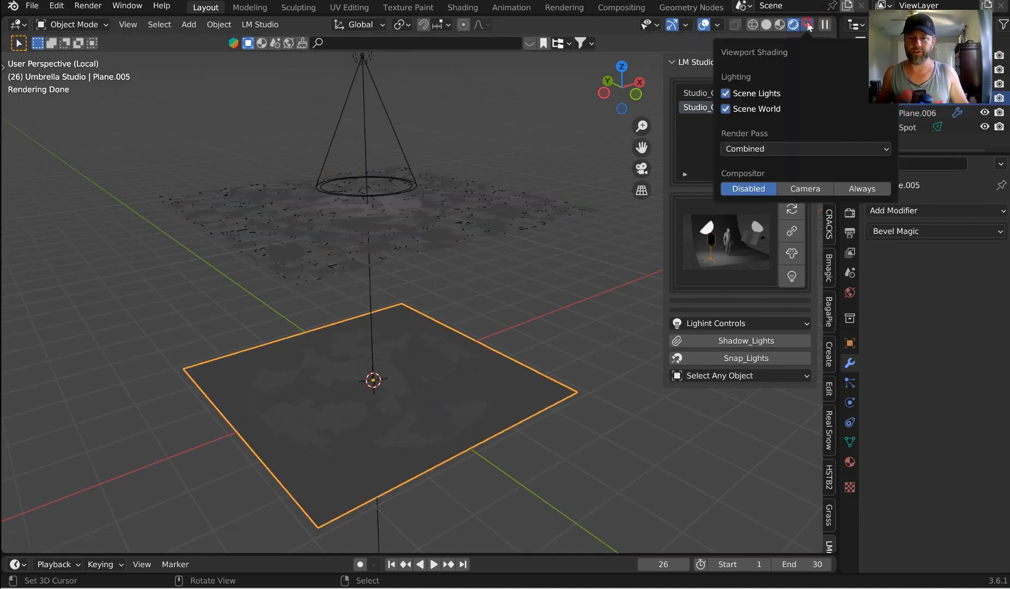
left_click(807, 24)
left_click(353, 111)
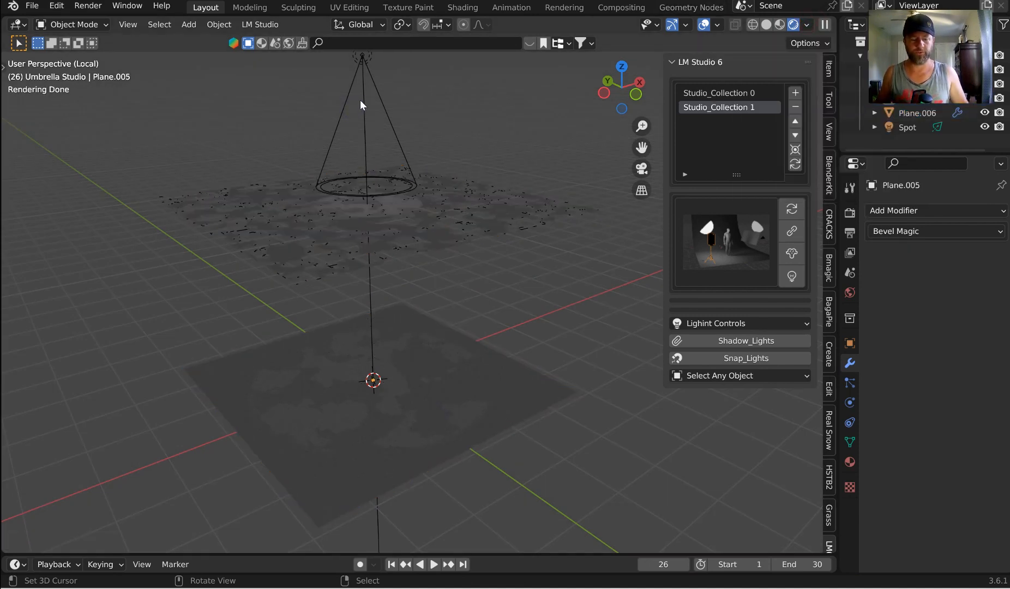
left_click(364, 99)
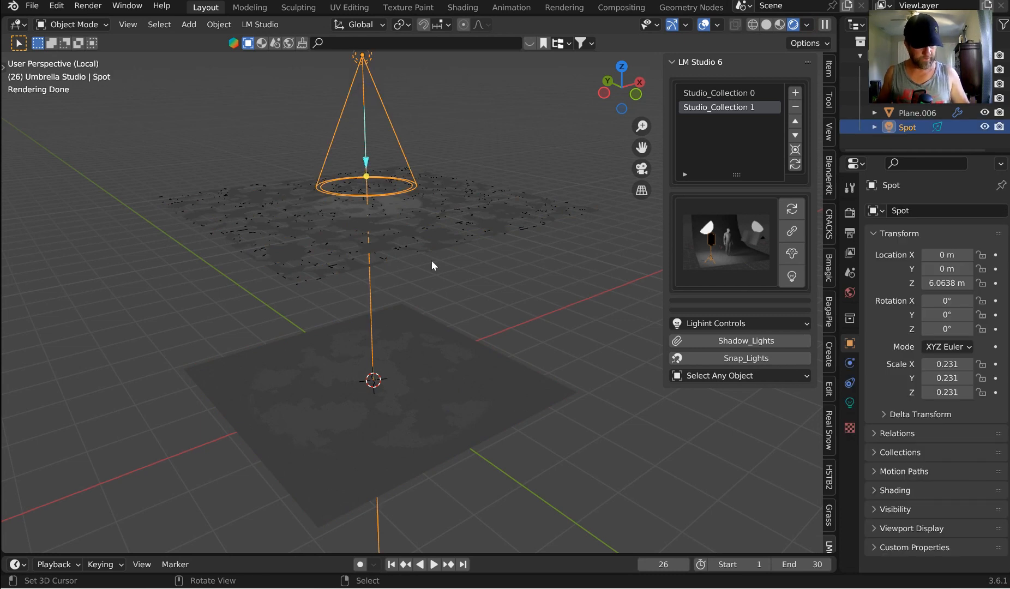
key("e")
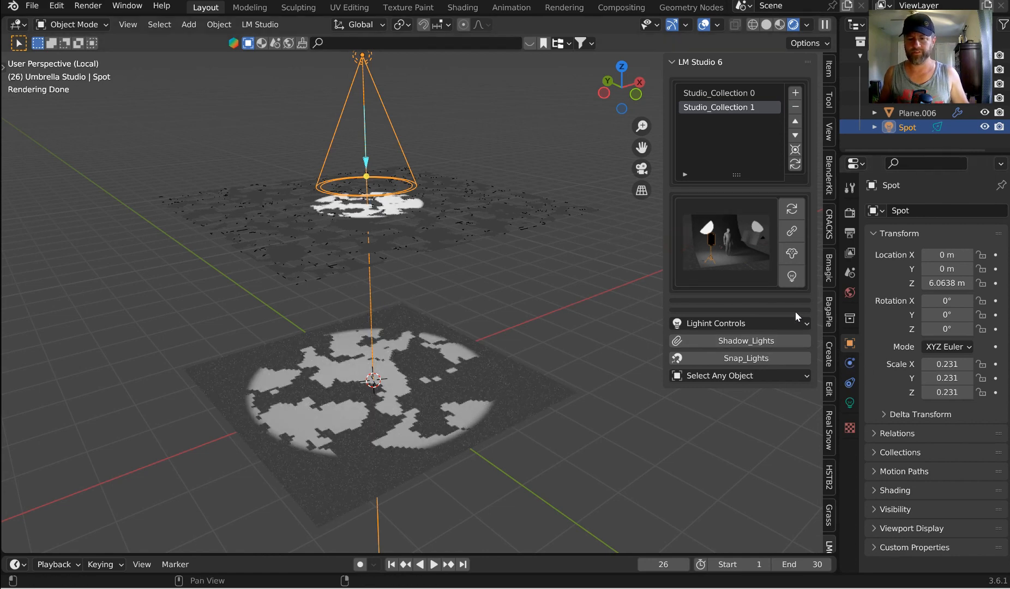
Step: Pin the patterned plane's modifier properties and start the animation playback
left_click(439, 206)
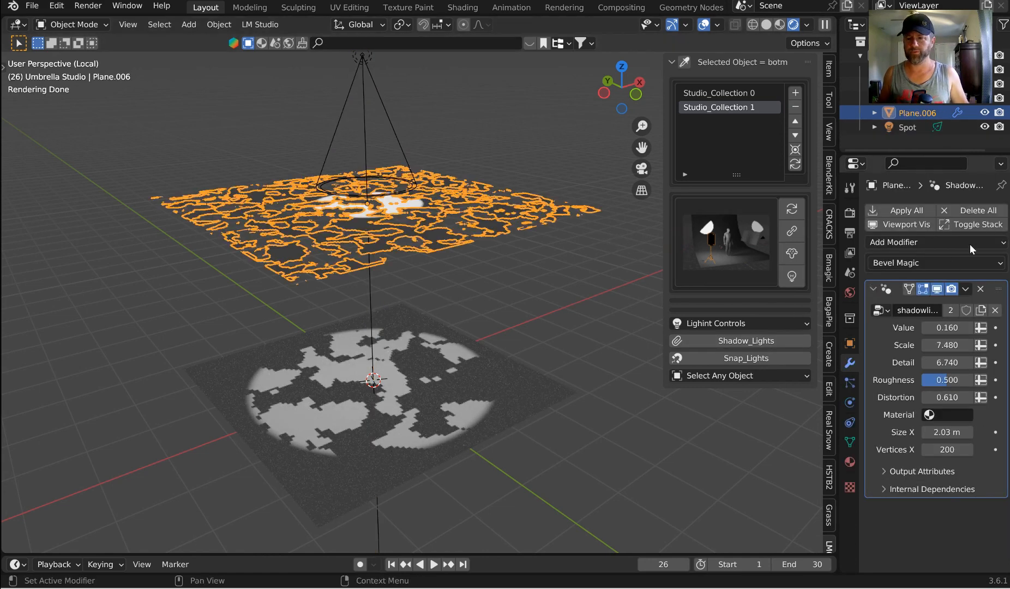
left_click(1000, 185)
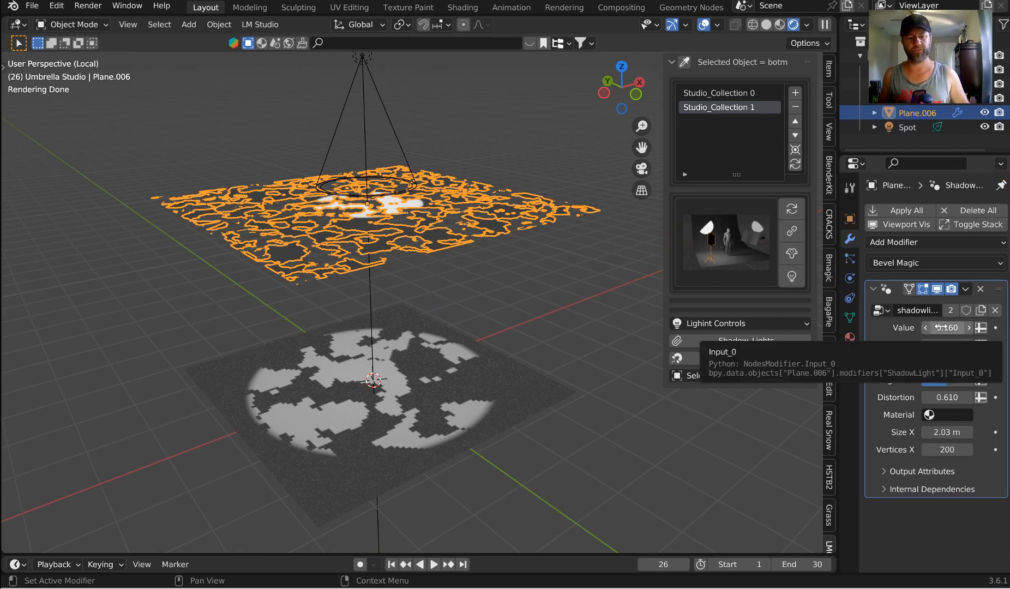
left_click(430, 568)
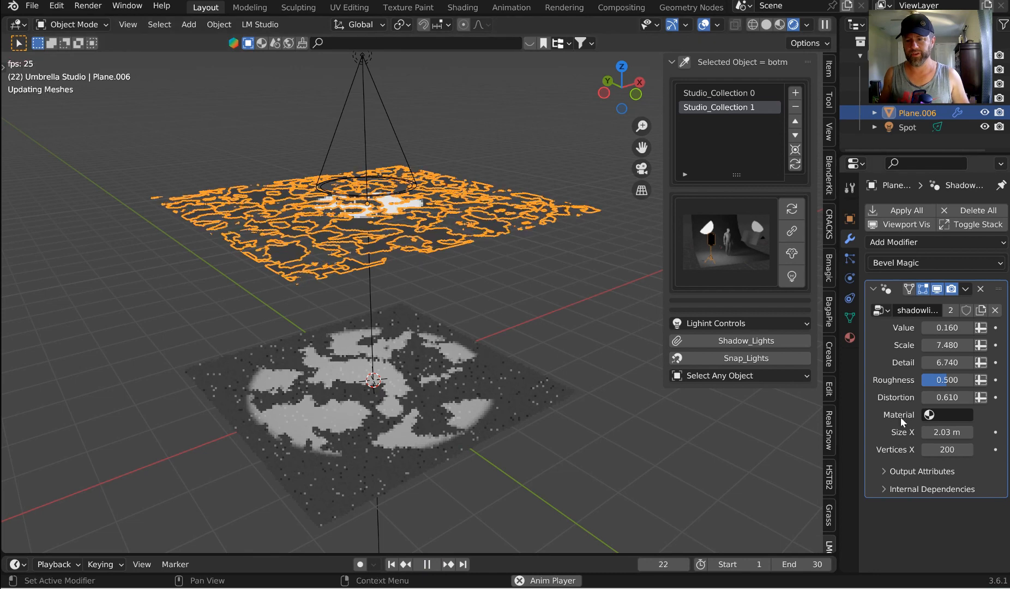
Step: Set the shadow modifier's Scale to about 14.42, Value to 0.05 and Vertices X to 184
left_click_drag(950, 328, 934, 345)
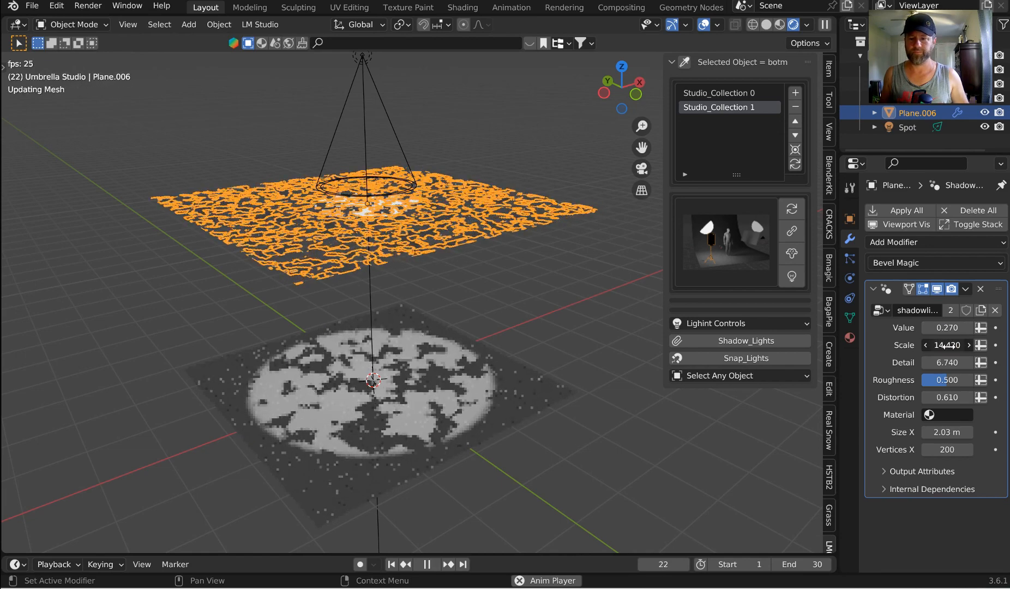
left_click(951, 328)
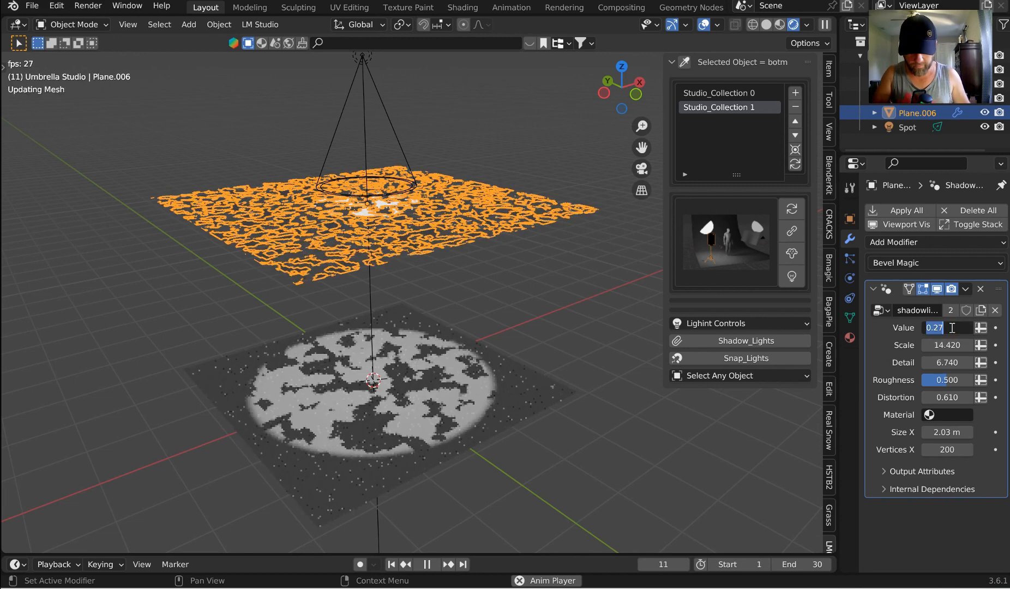
type(".05")
key("Return")
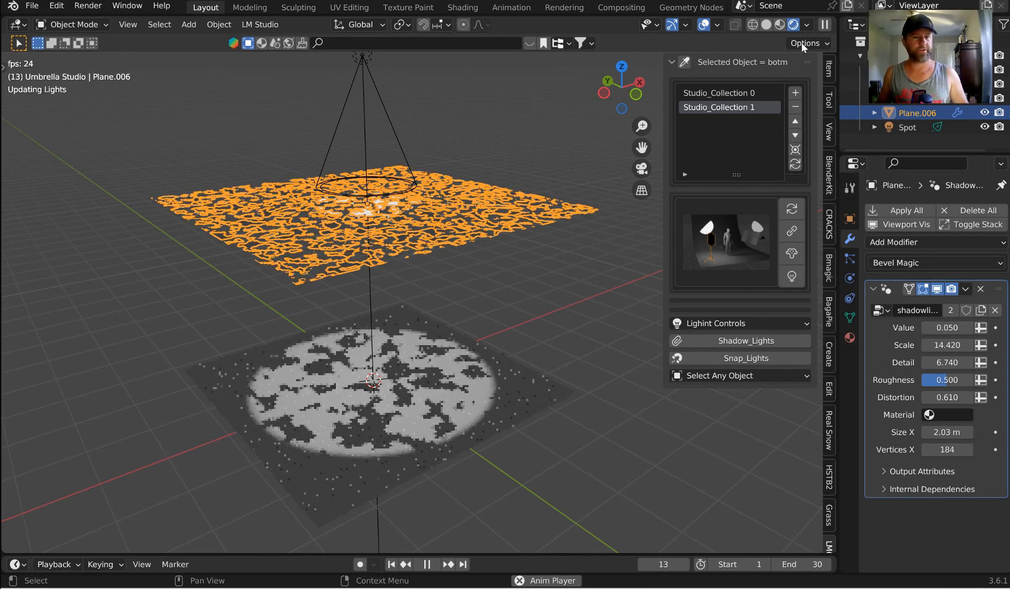
Step: Unpin the modifier properties, stop the animation playback and set the spot light's Radius to about 0.18 m
left_click(363, 66)
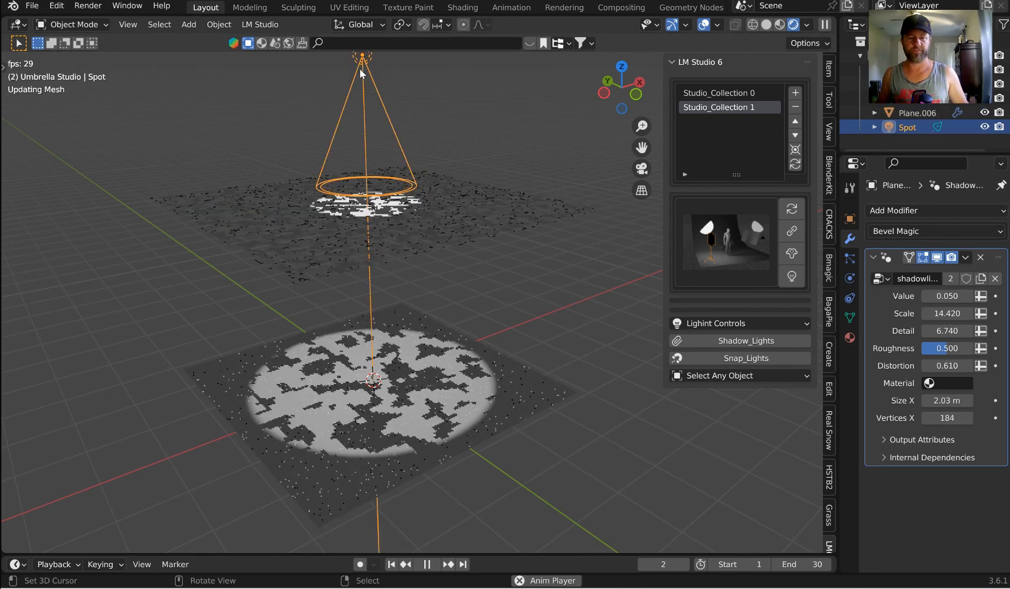
left_click(773, 322)
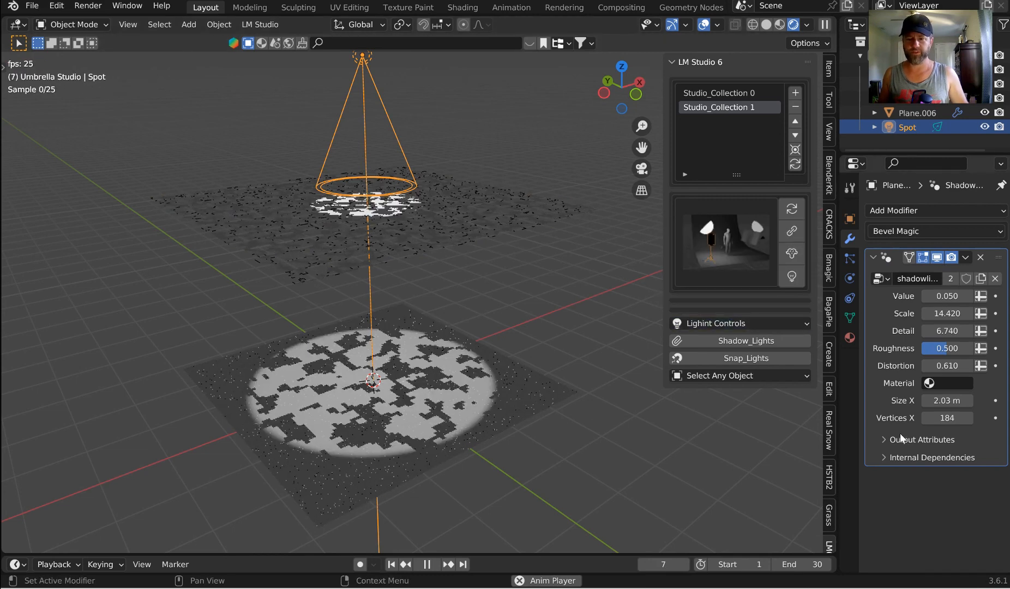
left_click(1001, 185)
left_click(849, 403)
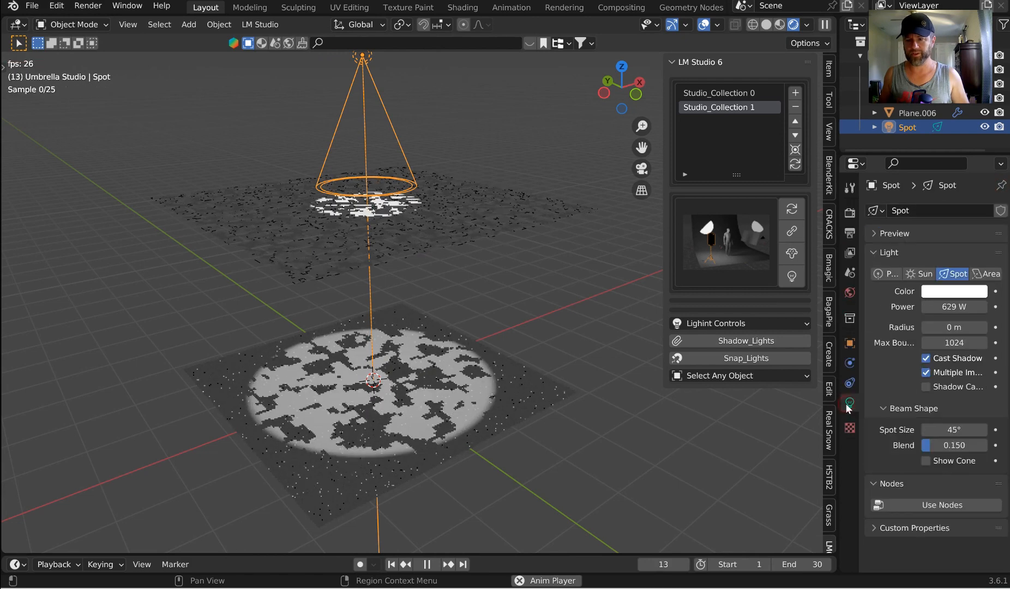
left_click_drag(950, 327, 974, 327)
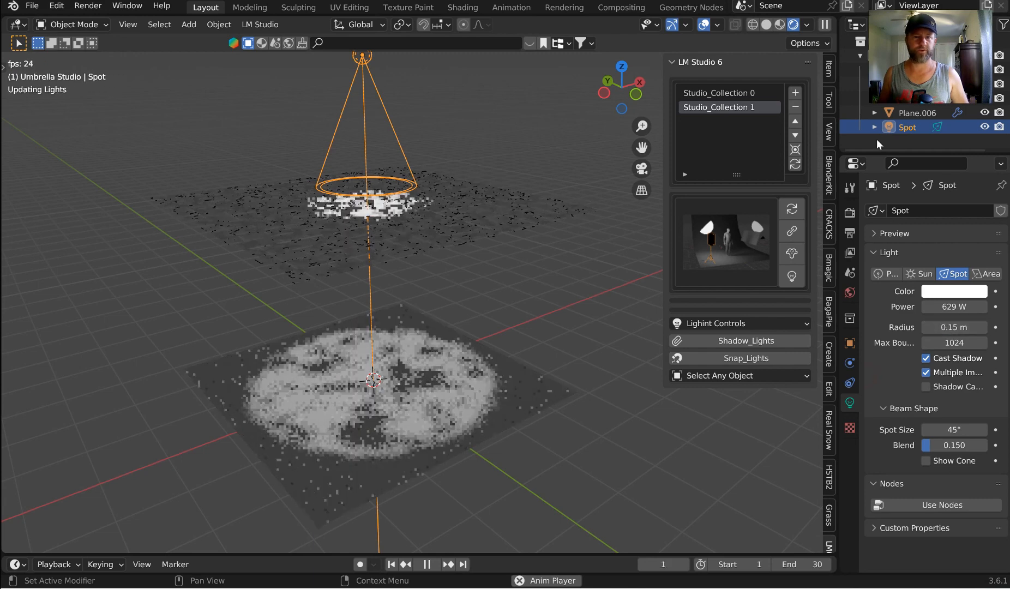
key("Escape")
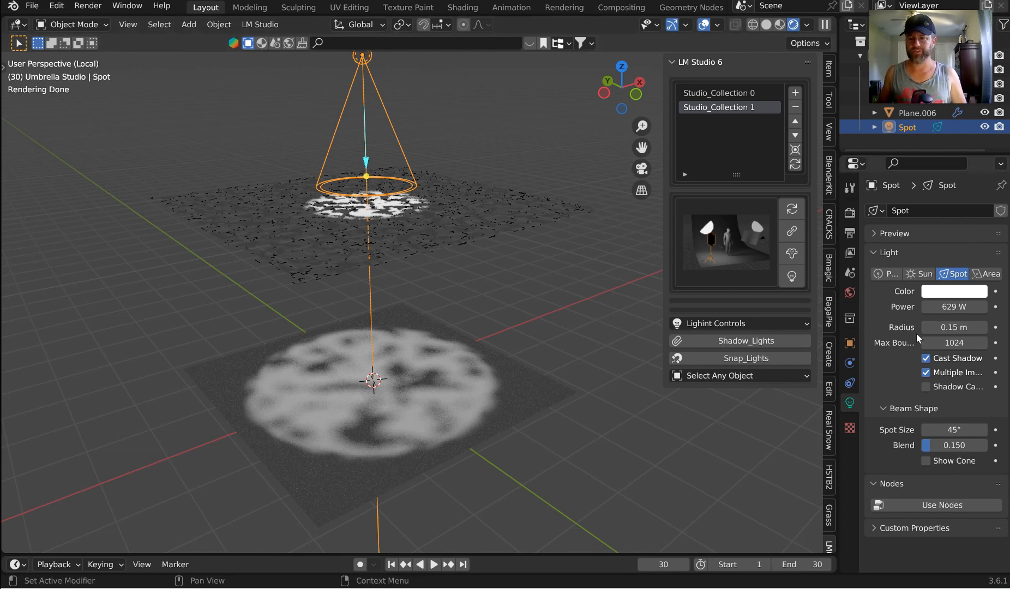
key("BackSpace")
mouse_move(954, 327)
left_mouse_down()
mouse_move(982, 326)
mouse_move(958, 327)
left_mouse_up()
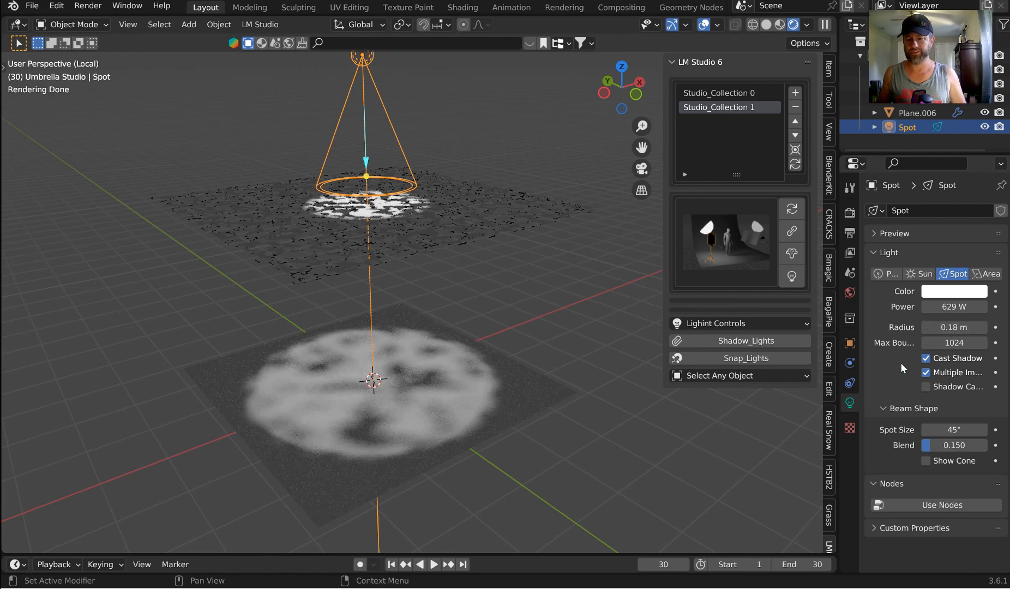
Step: Pin the patterned plane's modifier properties again and set Vertices X to 99 and Detail to 6.66
left_click(474, 214)
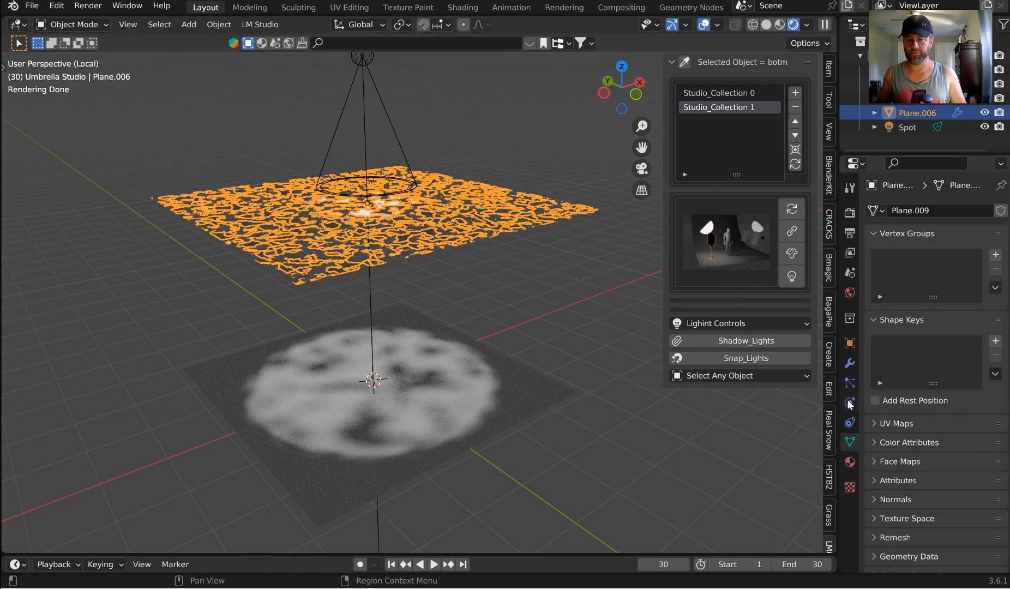
left_click(850, 363)
left_click(1003, 186)
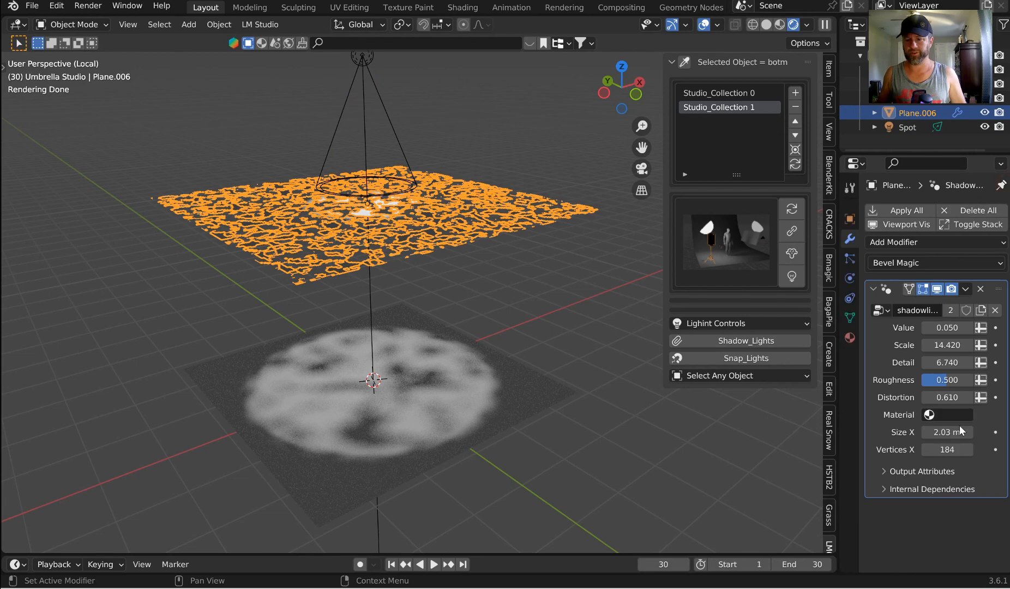
left_click_drag(951, 449, 928, 450)
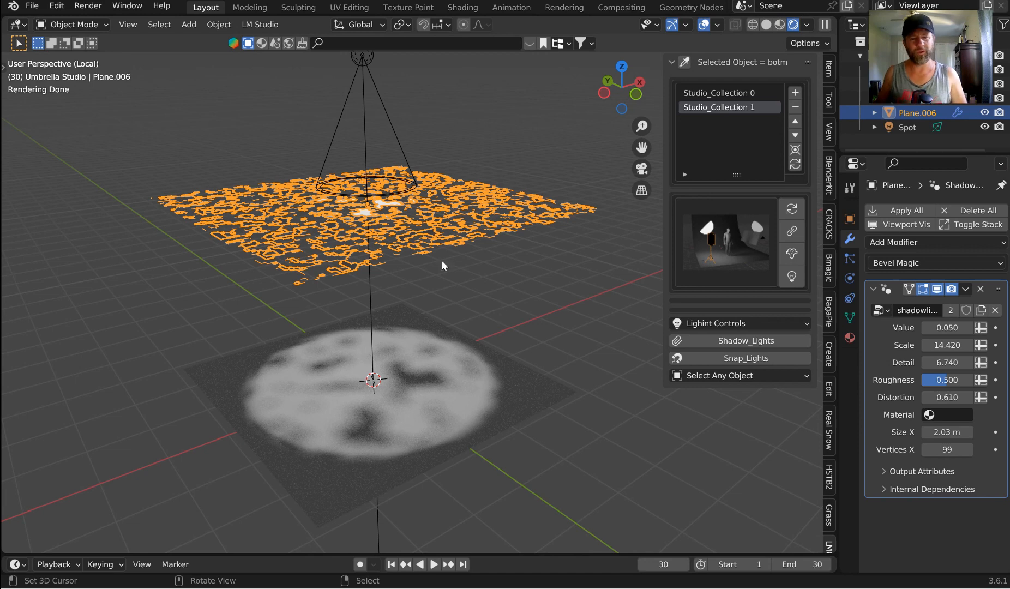
mouse_move(947, 362)
left_mouse_down()
mouse_move(961, 362)
mouse_move(945, 362)
left_mouse_up()
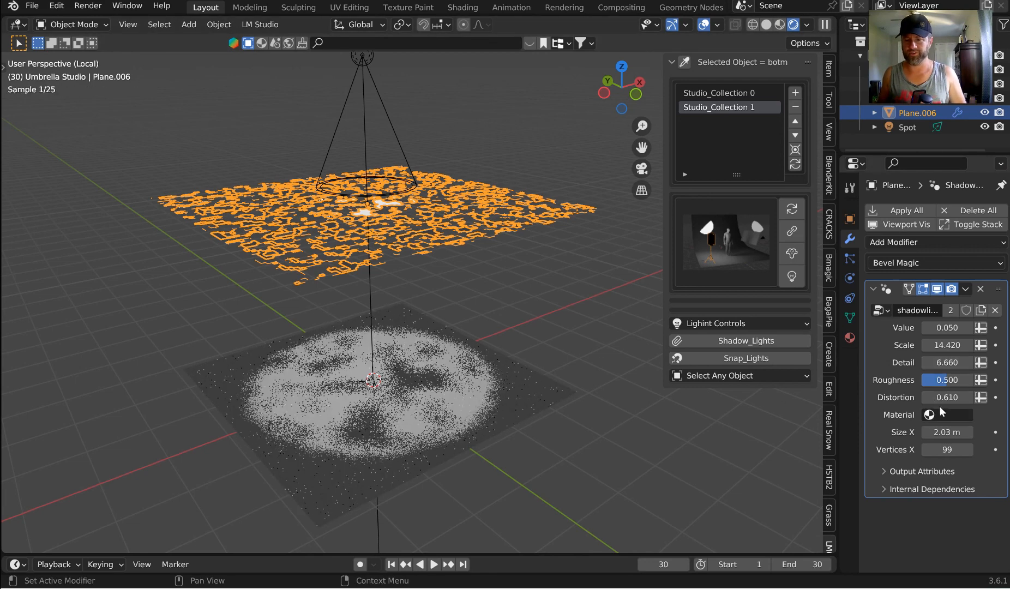
Step: Select the spot light and try the add-on's refresh option beside the studio preview
left_click(376, 64)
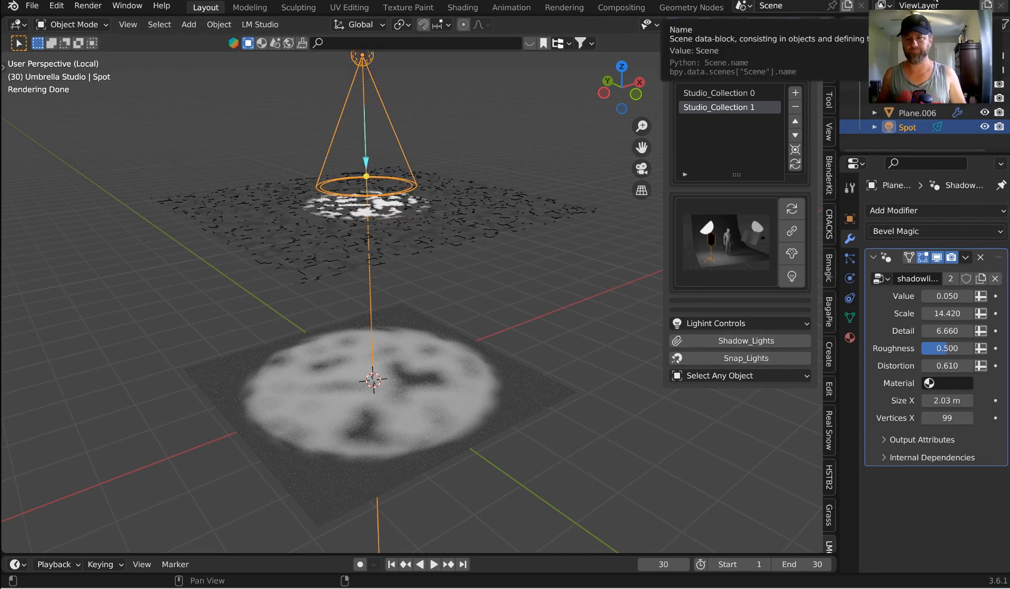
left_click(794, 252)
left_click(794, 252)
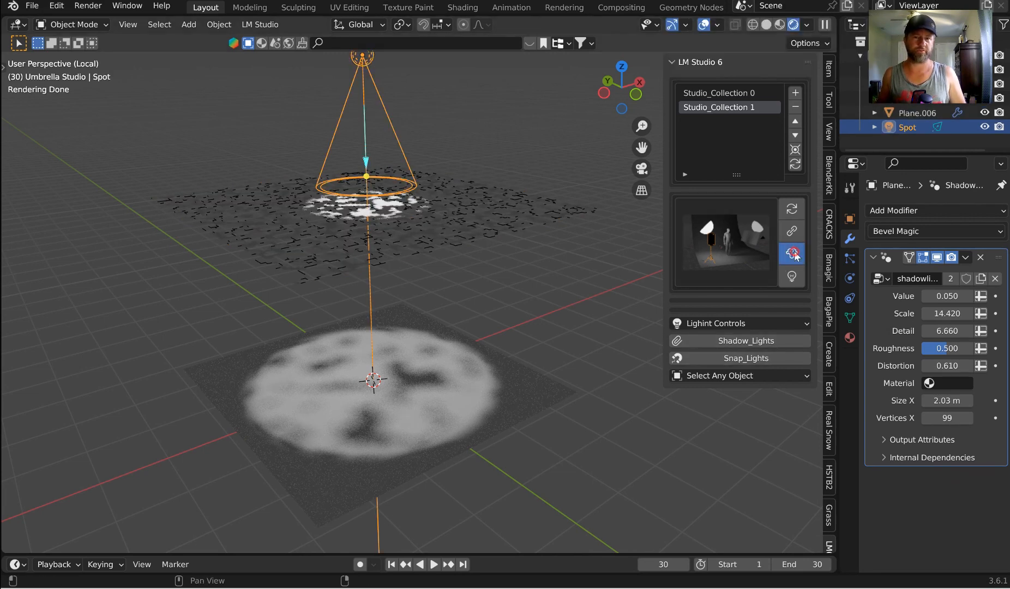
left_click(793, 210)
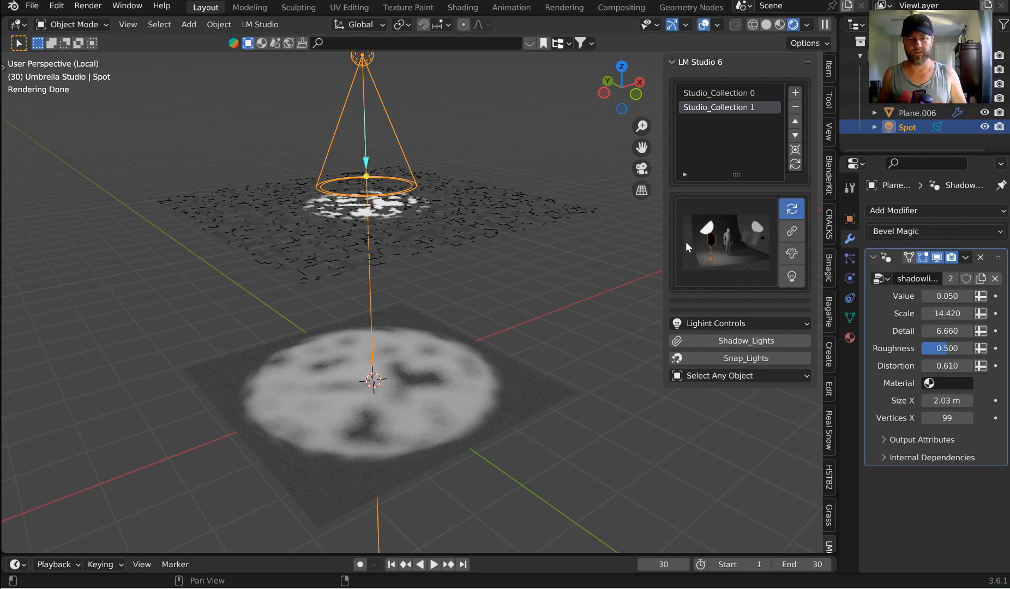
Step: Delete the patterned shadow plane and the spot light from the studio
left_click(395, 211)
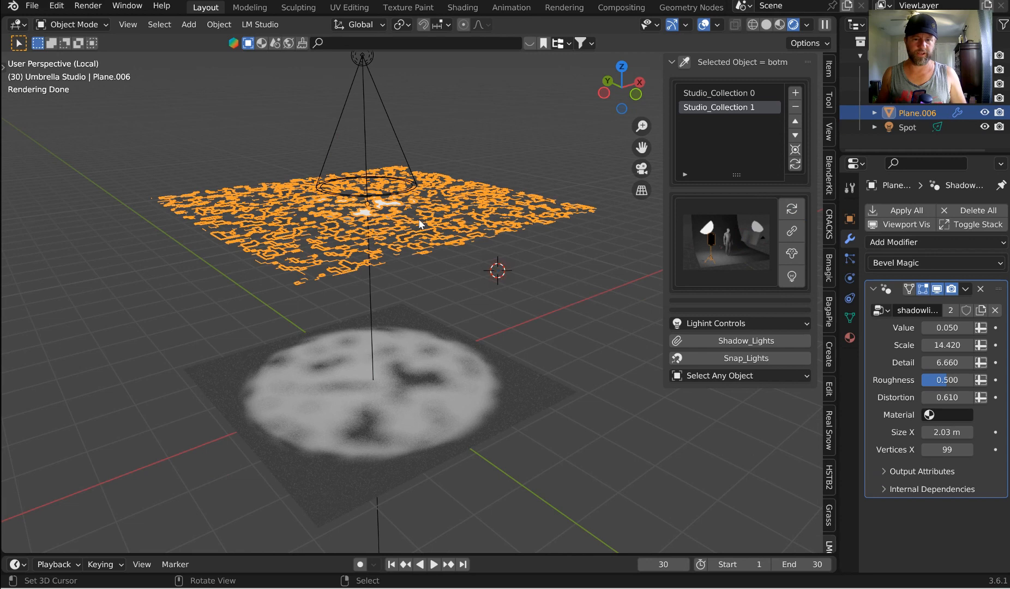
left_click(795, 150)
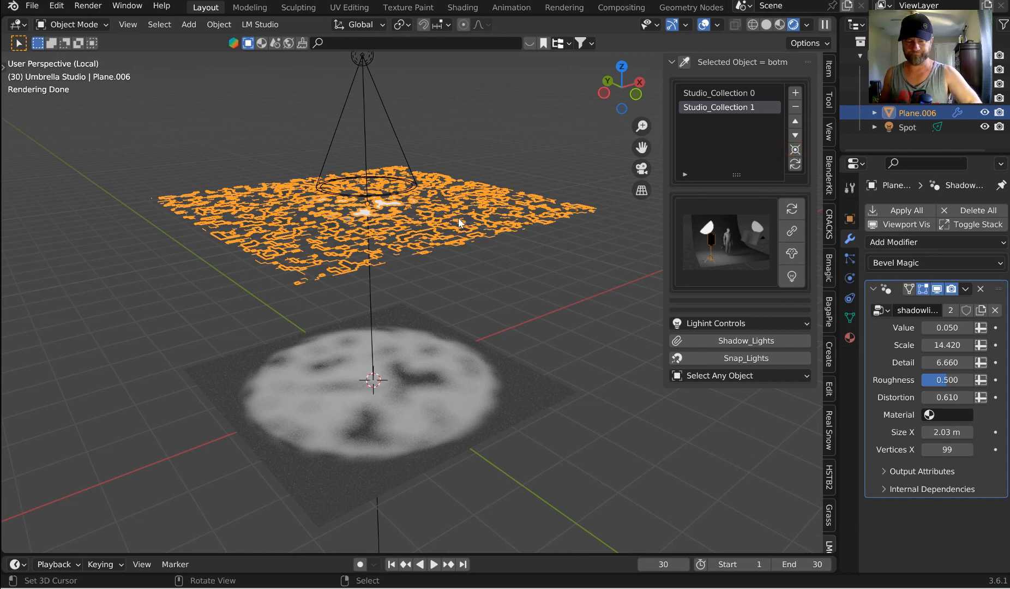
key("Delete")
left_click_drag(444, 236, 311, 115)
key("Delete")
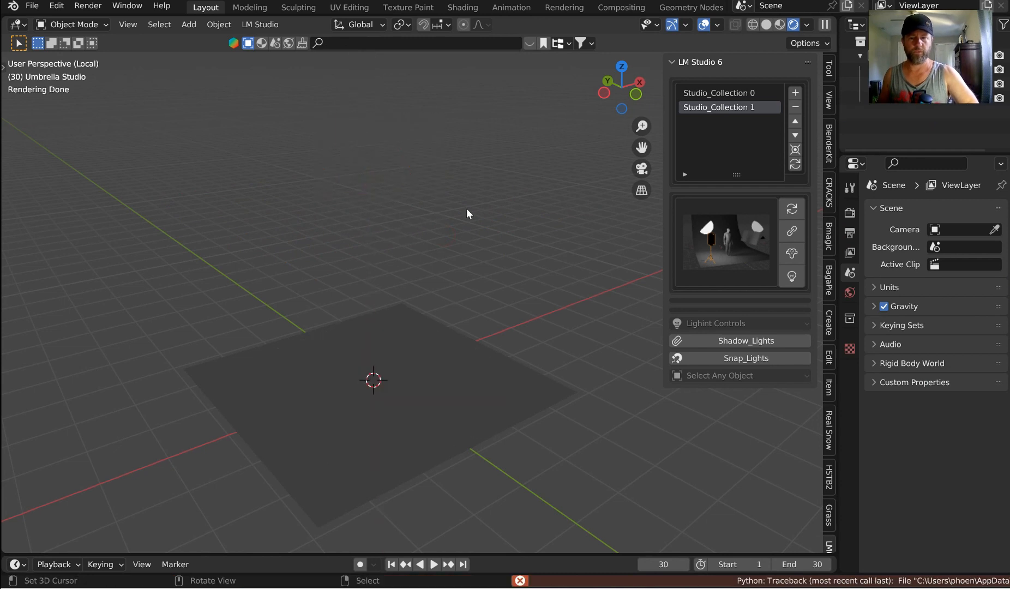
Step: Load the 6-Overcast light preset from the studio previews and select its area light above the floor plane
left_click(733, 240)
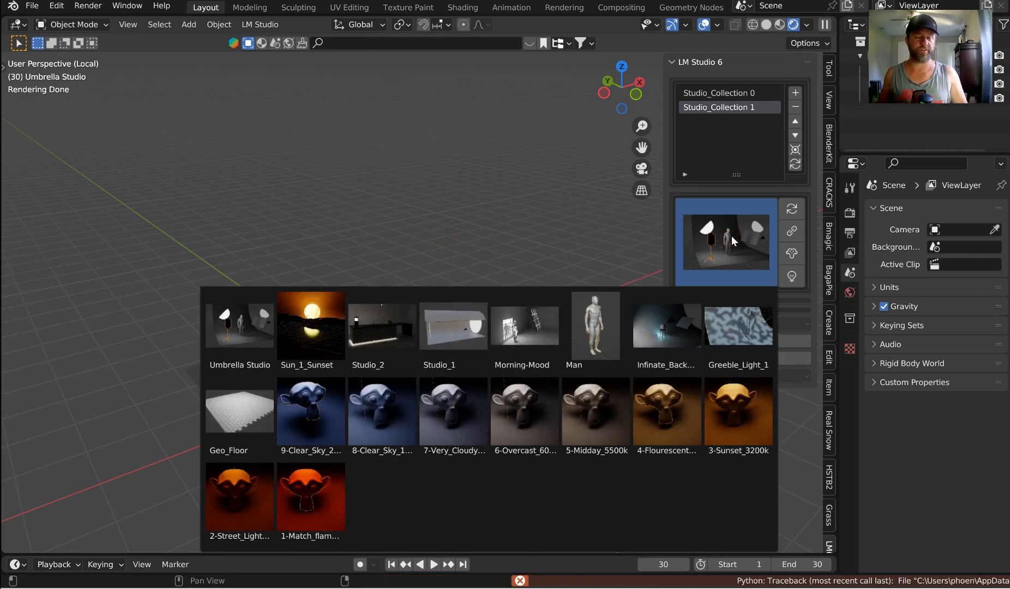
left_click(500, 401)
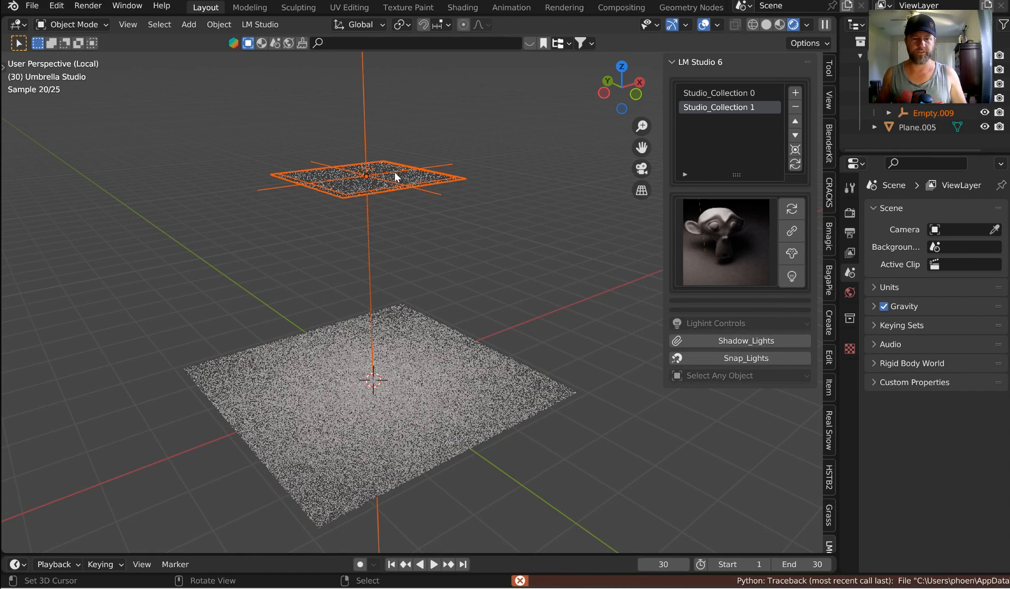
left_click(371, 172)
left_click(368, 171)
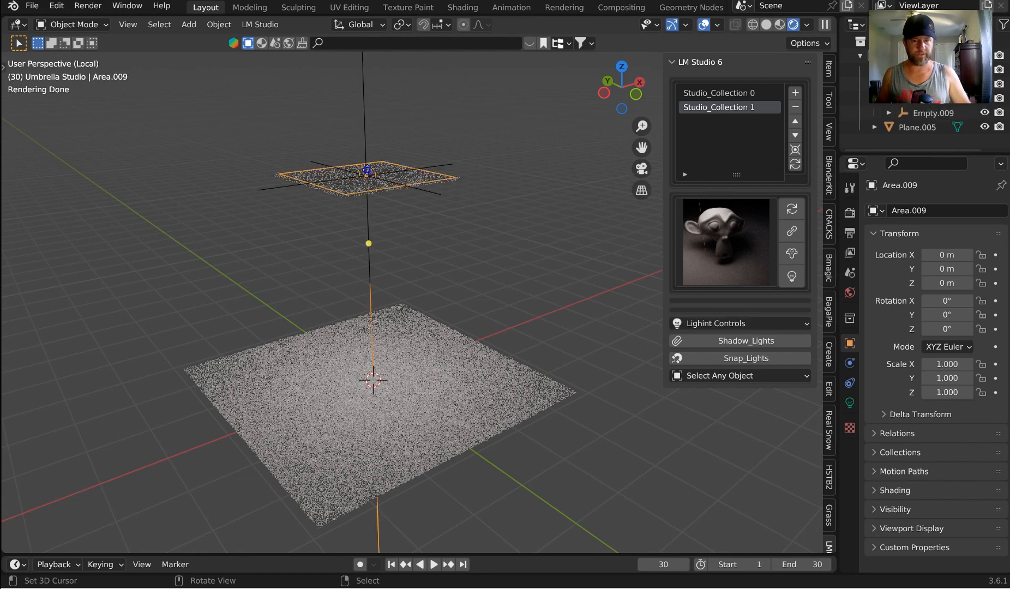
key("g")
key("z")
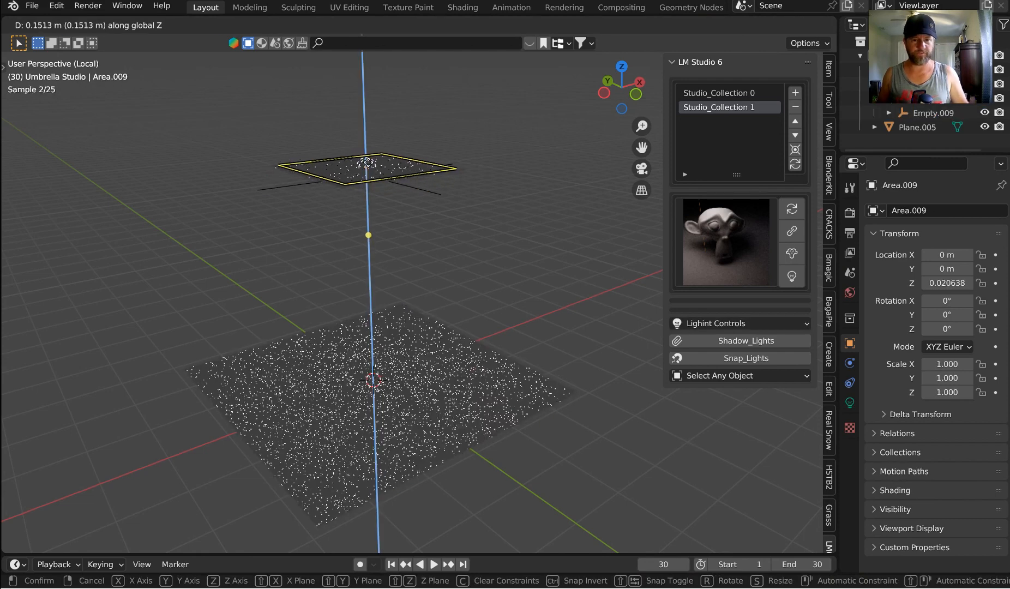
key("Escape")
Step: Show the area light's data properties alongside its lighting controls and increase the light's size
left_click(743, 323)
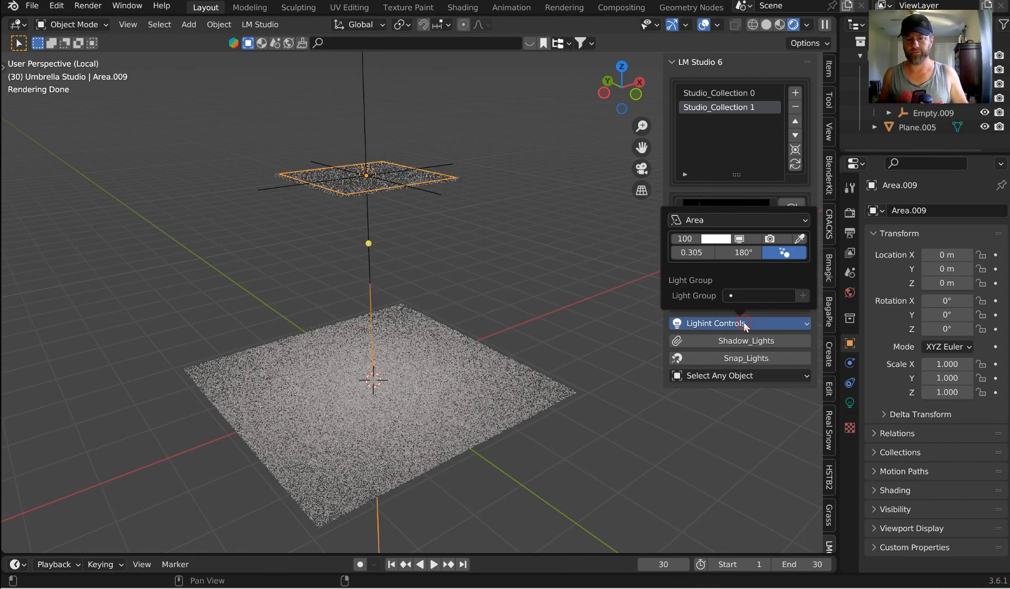
left_click(799, 239)
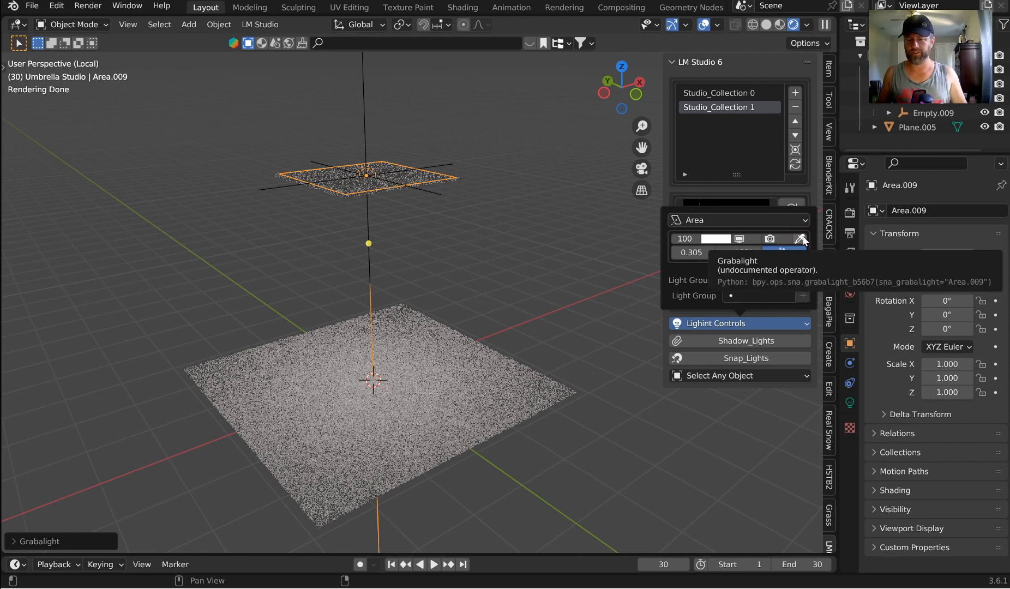
left_click(850, 403)
left_click(802, 325)
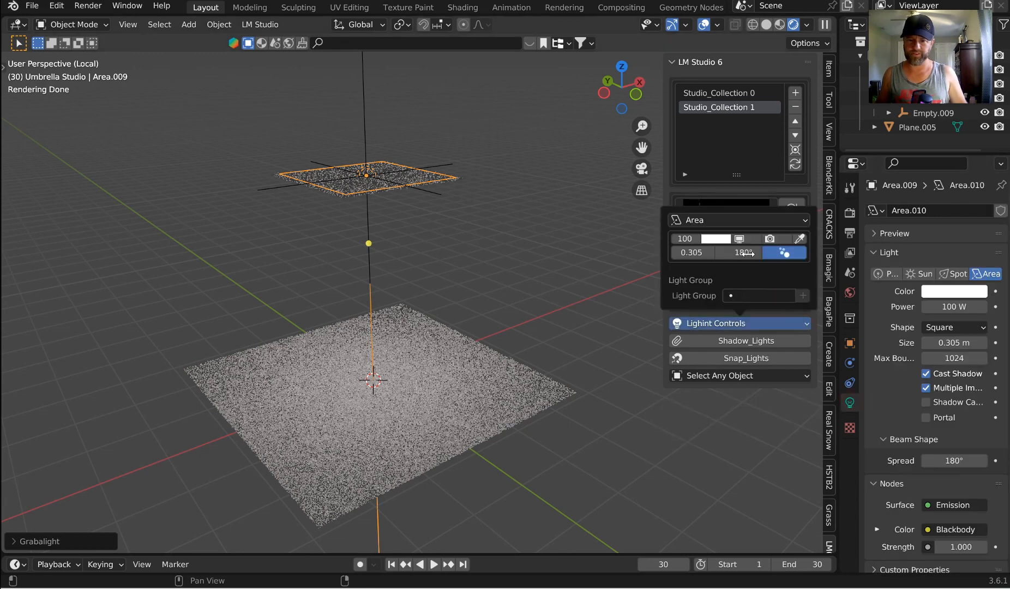
left_click_drag(692, 253, 758, 252)
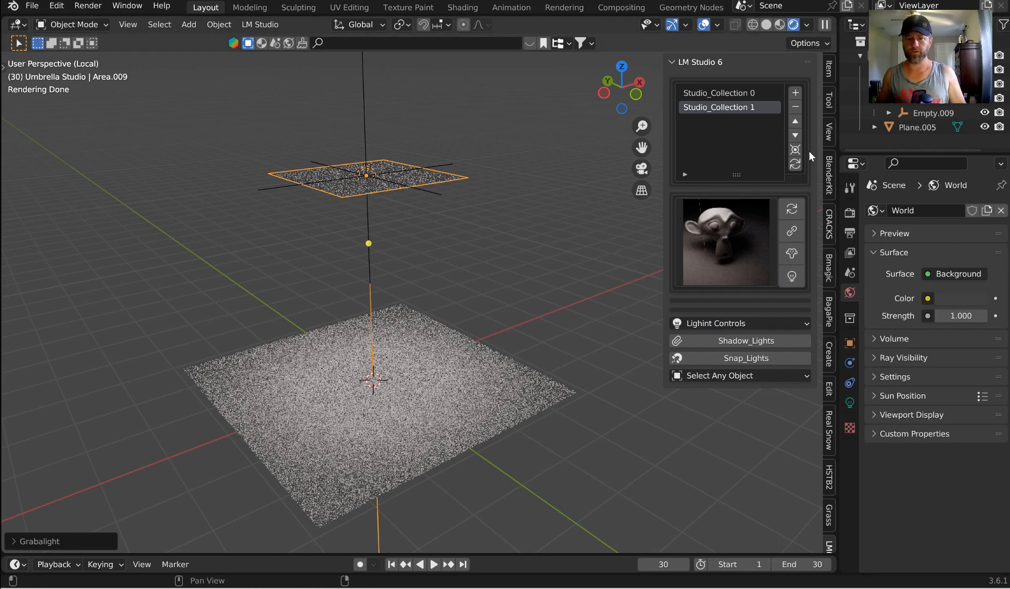
Step: Set the world background's Strength to 0
double_click(967, 314)
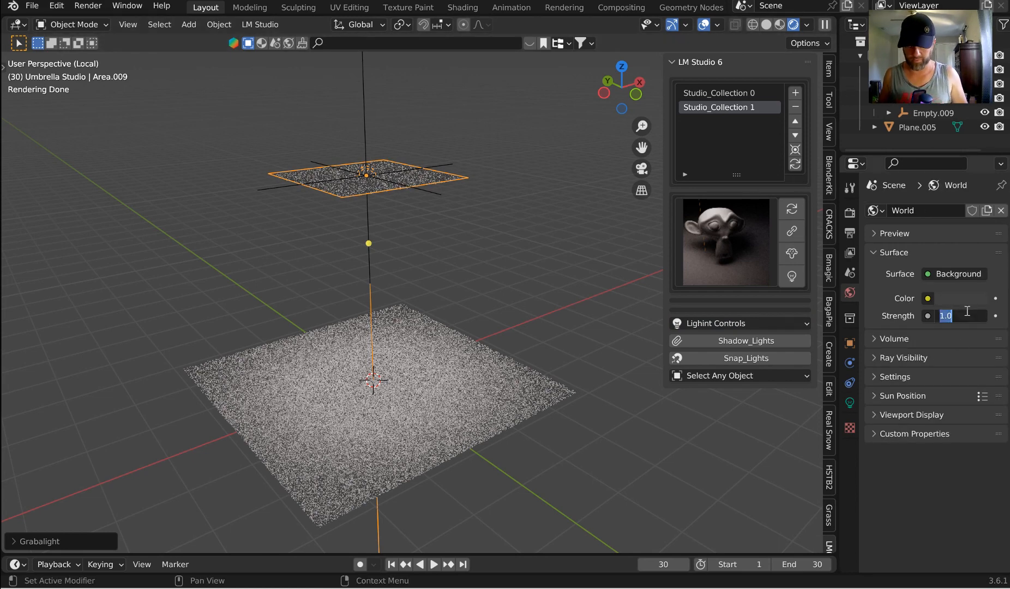
type("0")
key("Return")
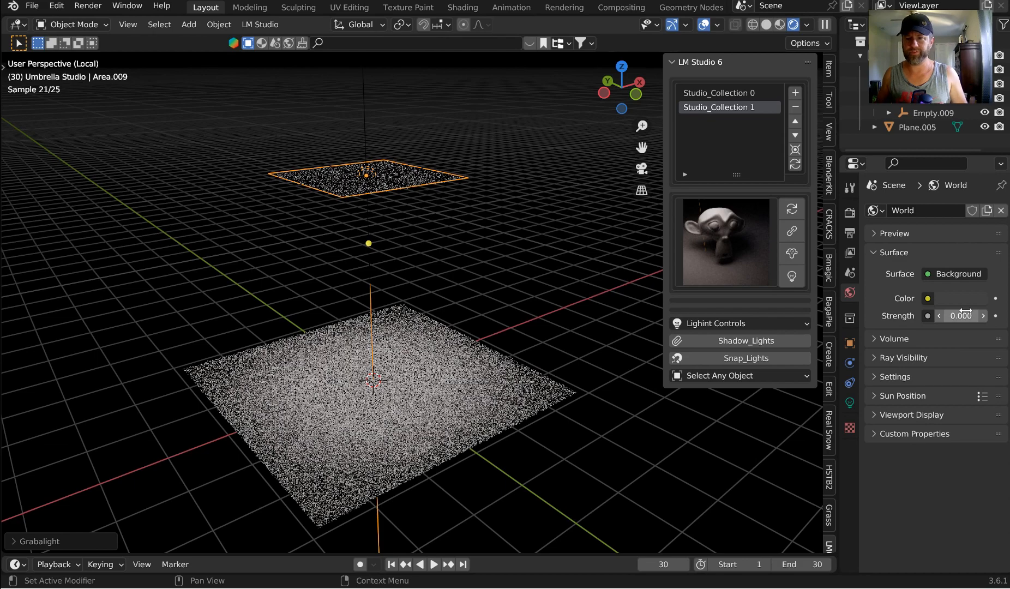
Step: Clear the list of stored studio collections and store all objects of the current setup as a new studio collection
scroll(591, 265, "up", 4)
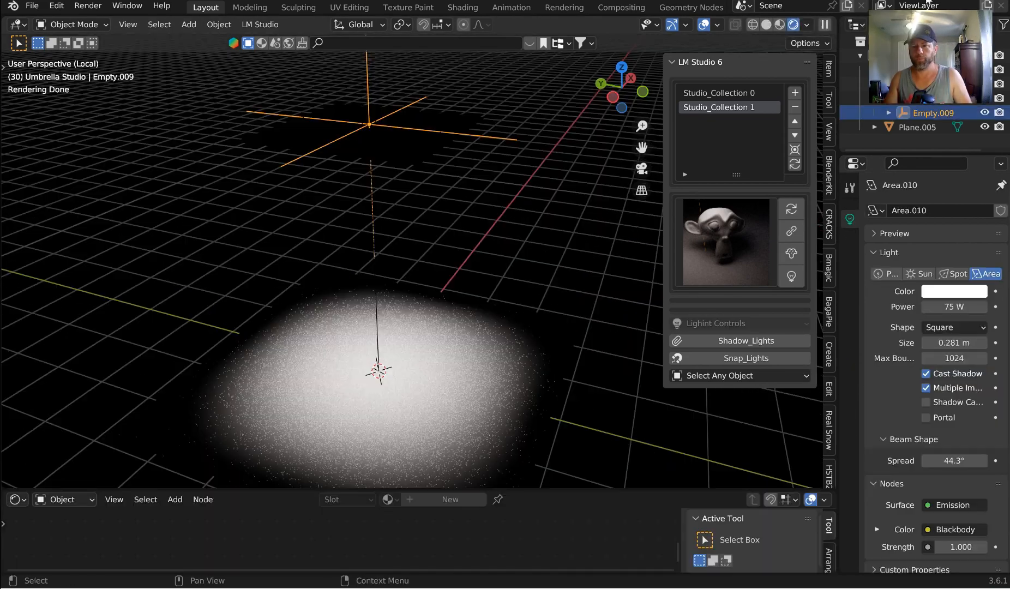
middle_click_drag(574, 312, 545, 279)
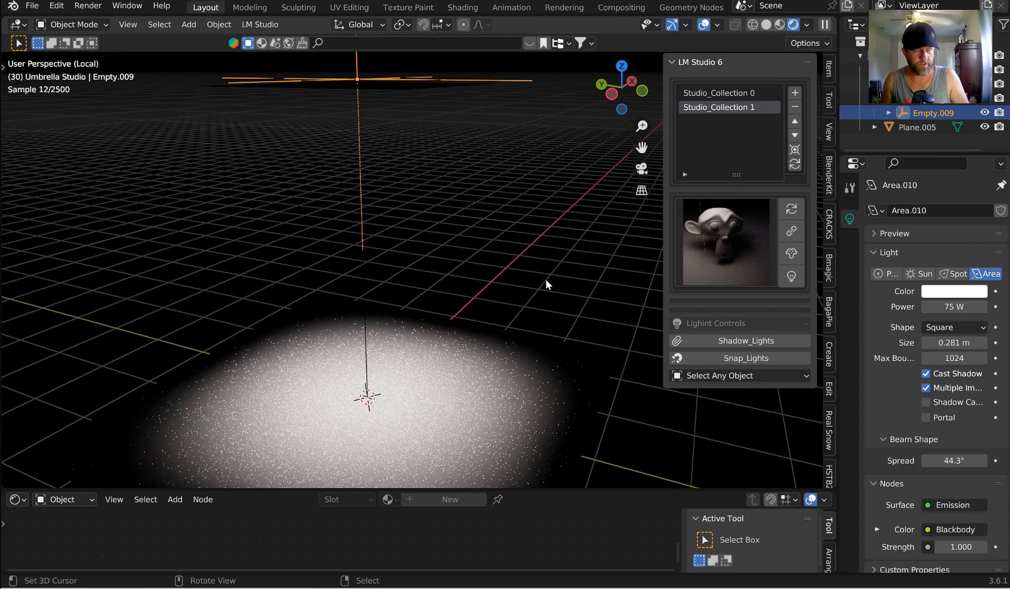
middle_click_drag(472, 241, 391, 163)
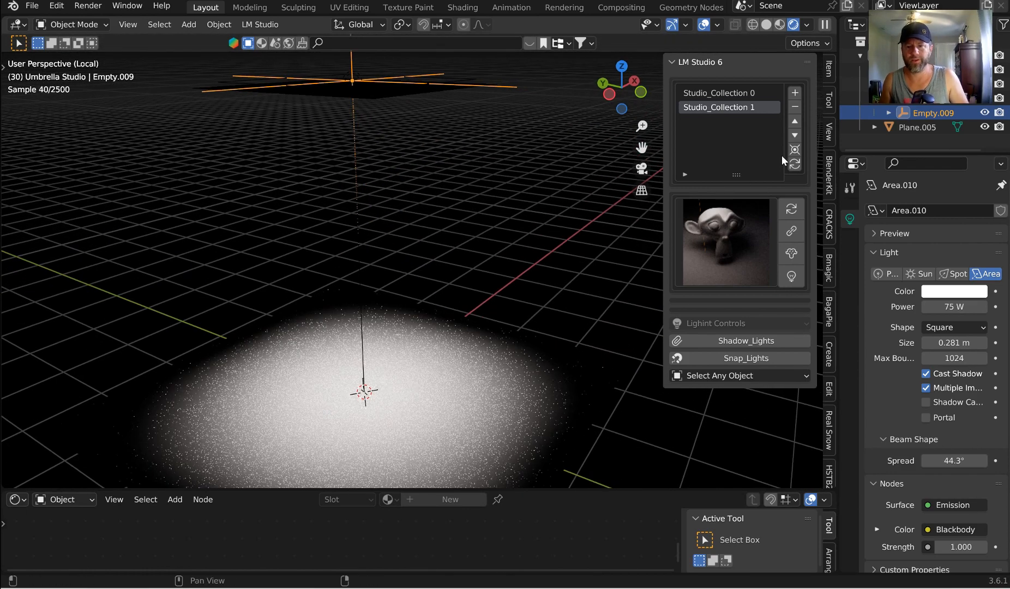
left_click(796, 164)
key("a")
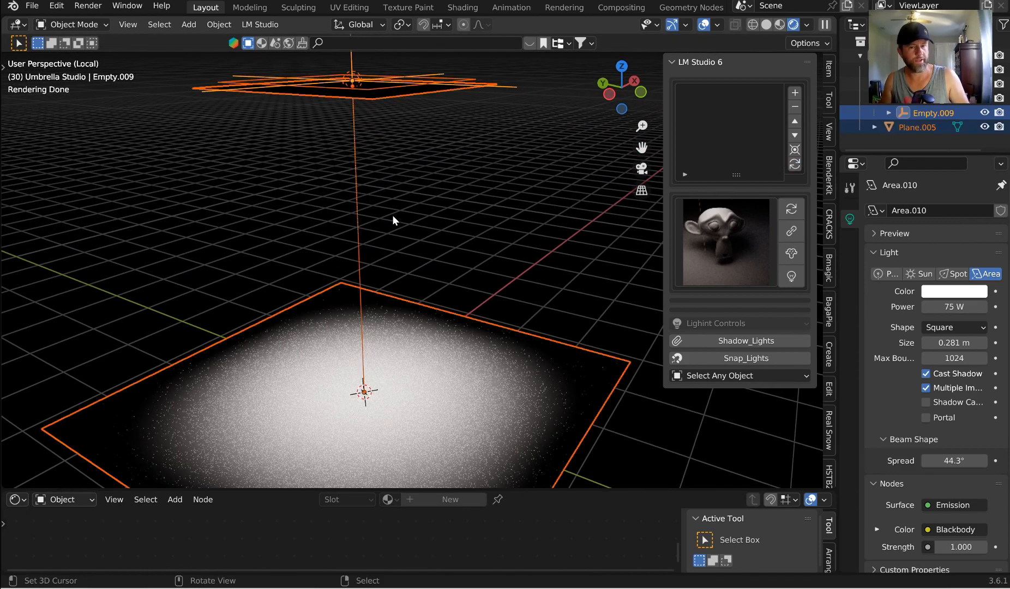
left_click(795, 93)
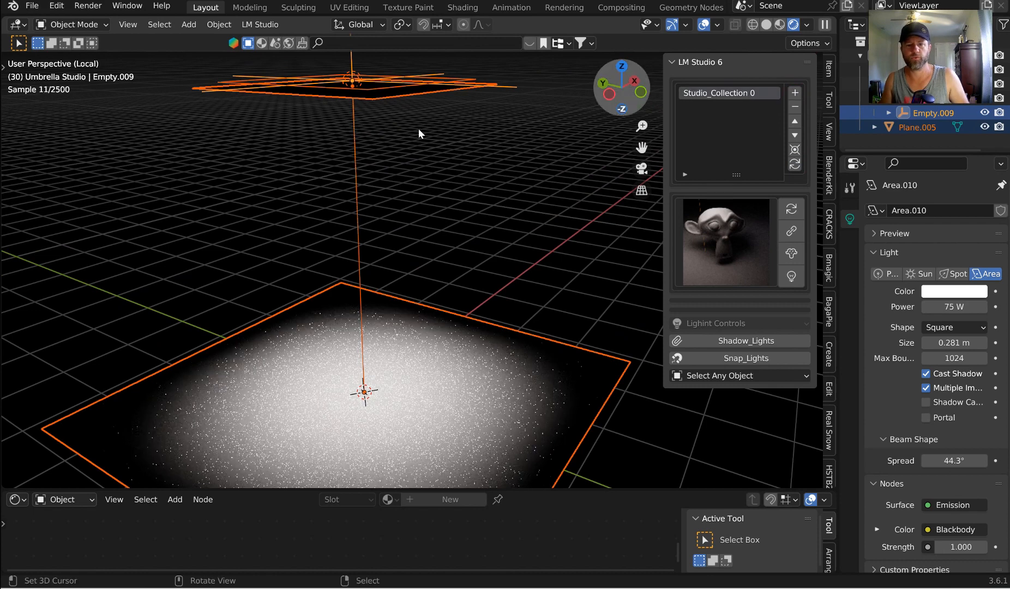
Step: Change the area light's color to light cyan and its Power to 93.9 W
left_click(948, 293)
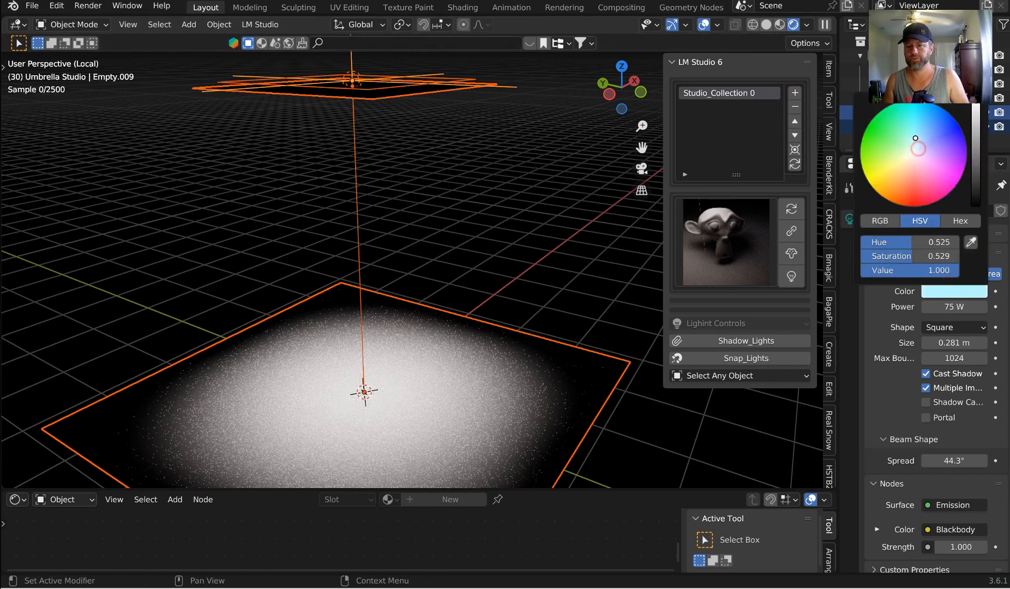
left_click(918, 143)
left_click_drag(939, 309, 973, 309)
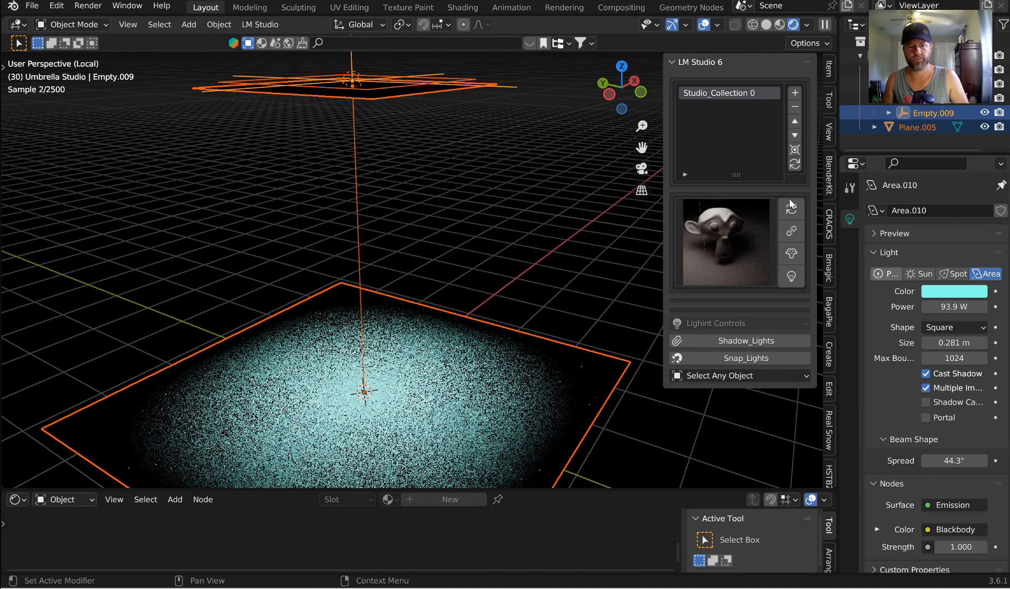
Step: Store the cyan lighting as a second studio collection and switch between Studio_Collection 0 and Studio_Collection 1
left_click(794, 92)
left_click(761, 93)
left_click(739, 107)
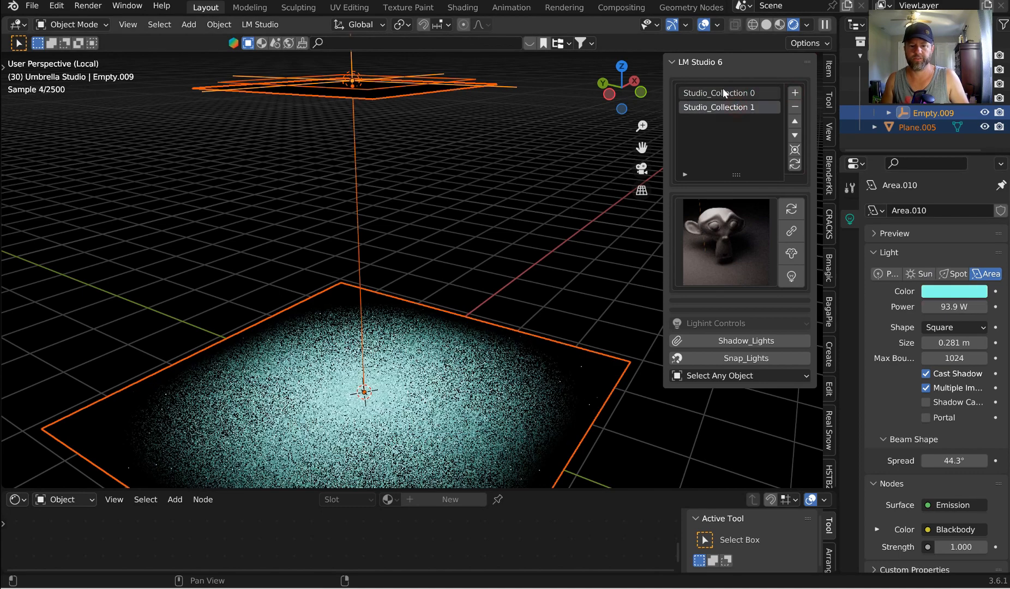
left_click(723, 93)
left_click(725, 107)
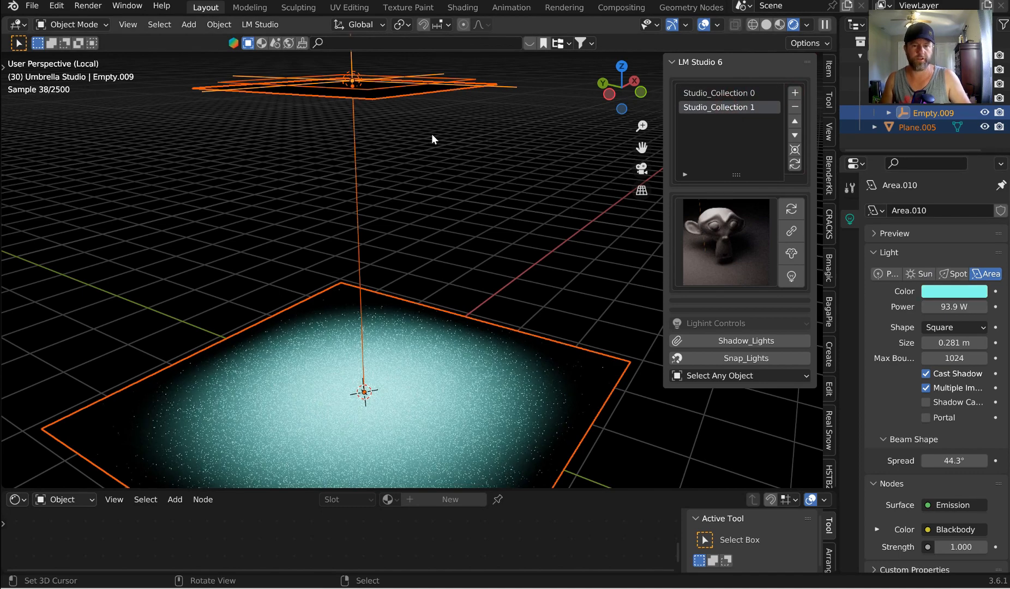
key("r")
key("x")
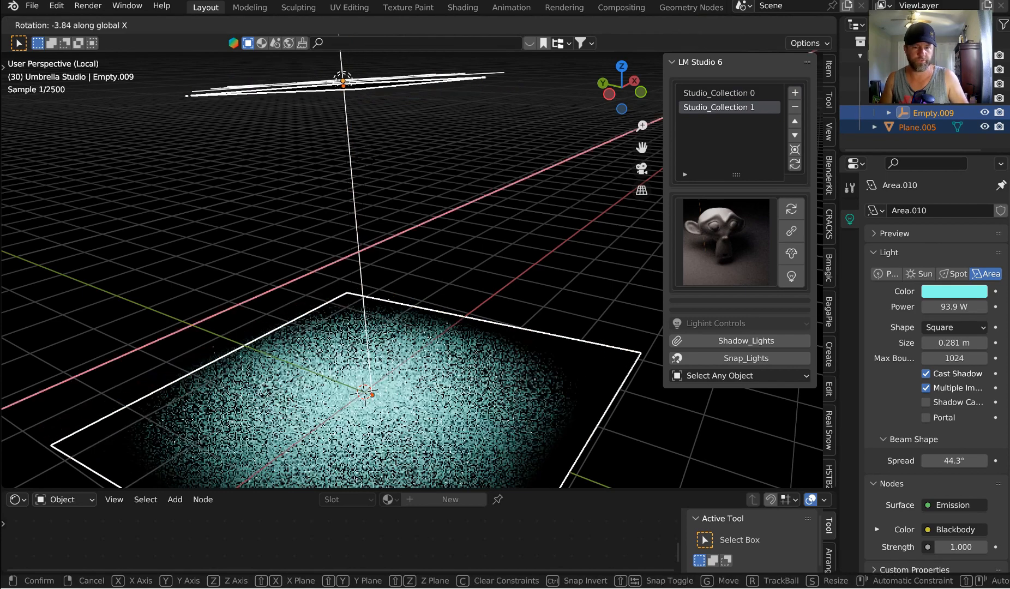
left_click(338, 156)
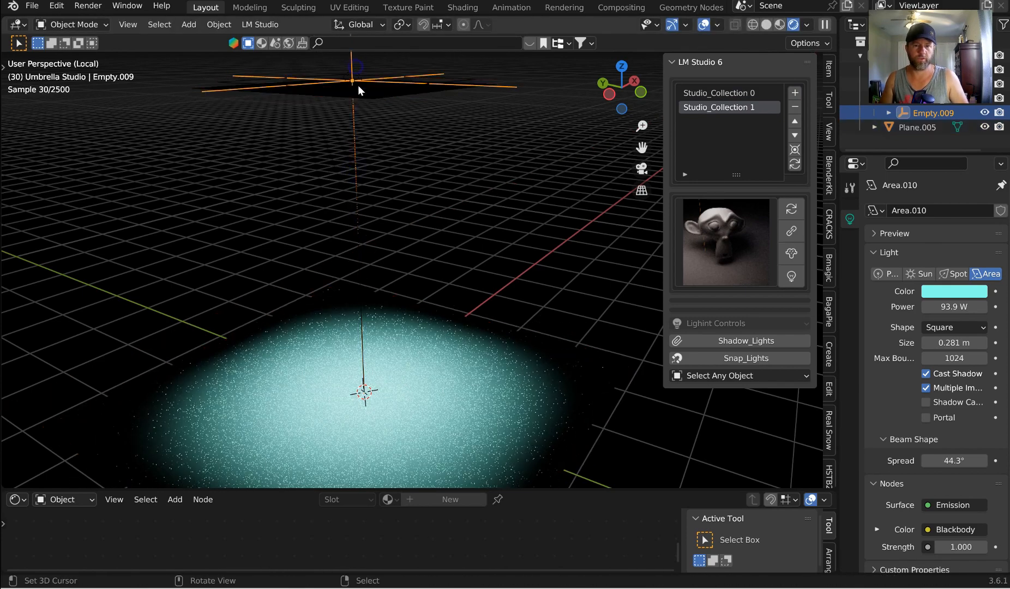
Step: Rotate the area light's parent empty about the global X axis and store the tilted setup as another studio collection
key("r")
key("x")
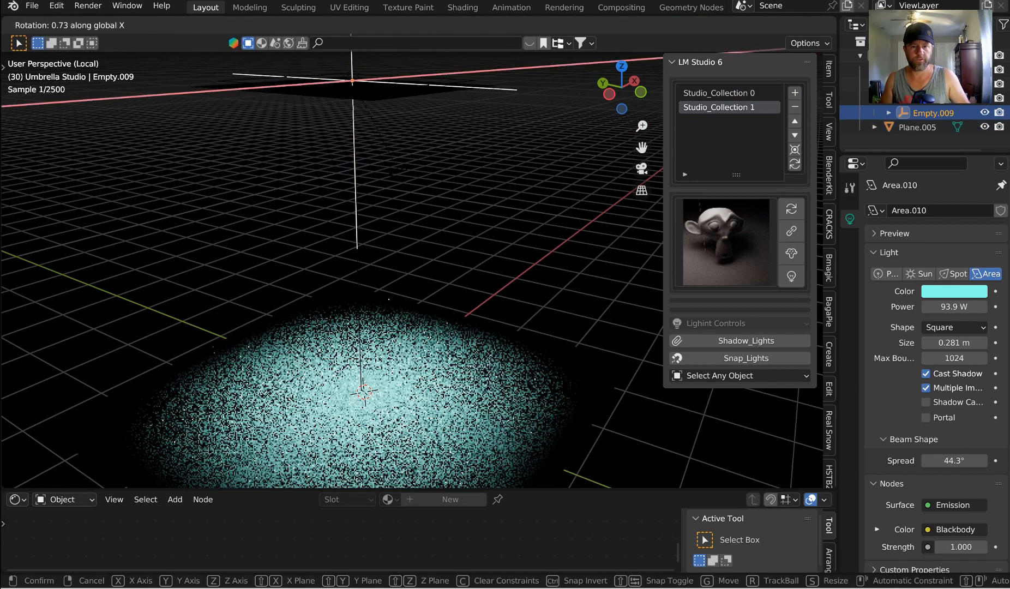
left_click(363, 155)
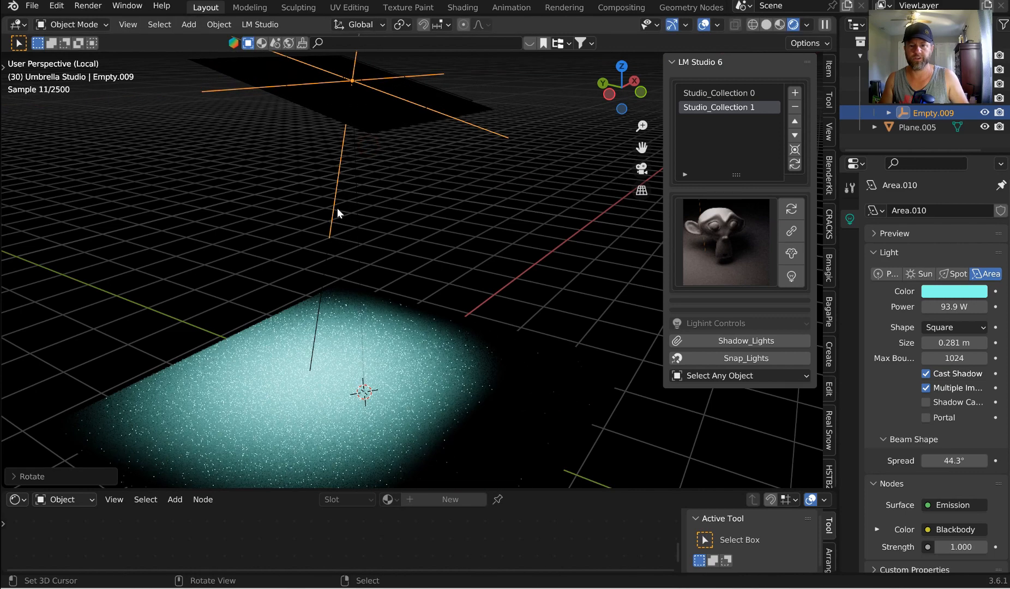
middle_click_drag(337, 208, 359, 213)
key("a")
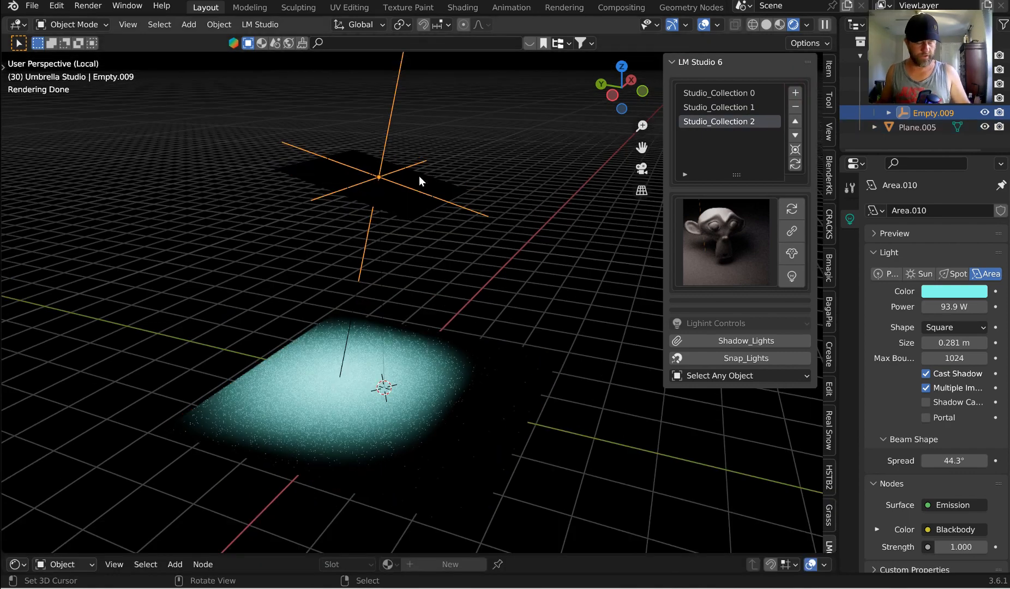
middle_click_drag(419, 176, 470, 173)
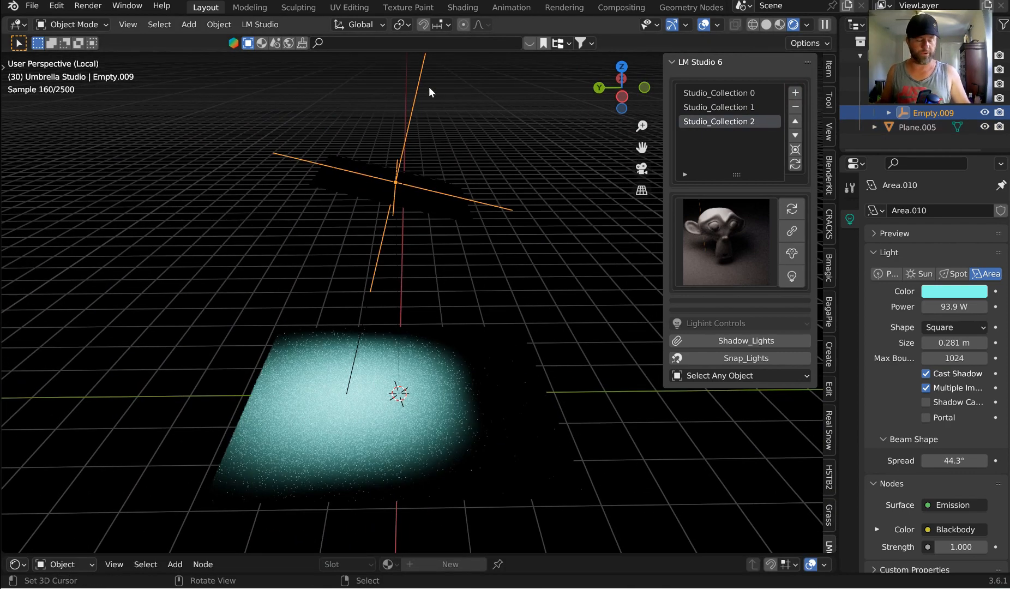
Step: Store one more studio collection and switch among Studio_Collection 1, 2 and 3 to compare the upright and tilted lighting
left_click(796, 91)
left_click(728, 125)
left_click(722, 112)
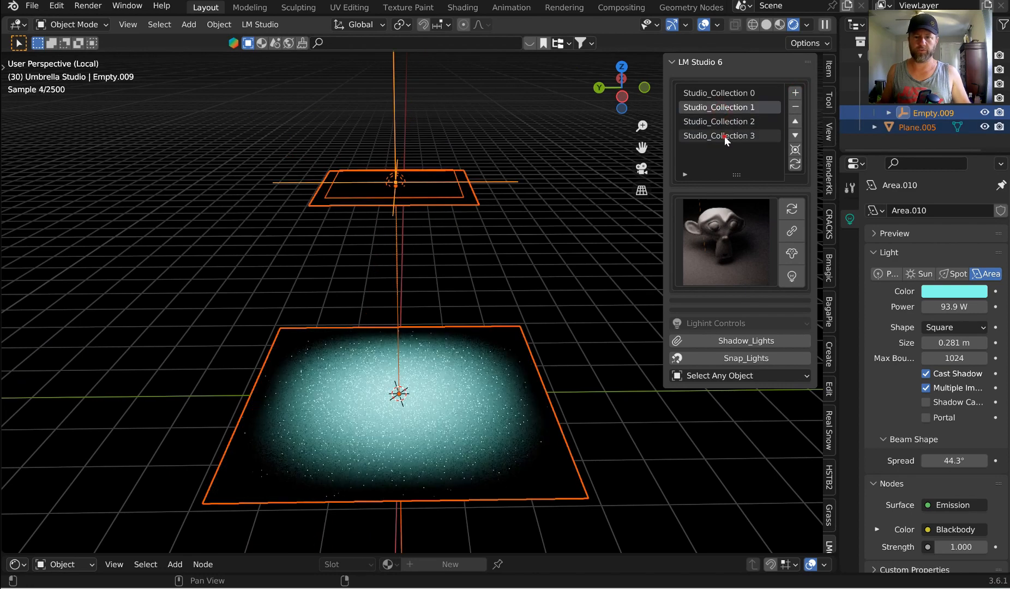
left_click(724, 136)
left_click(720, 111)
left_click(724, 126)
left_click(723, 141)
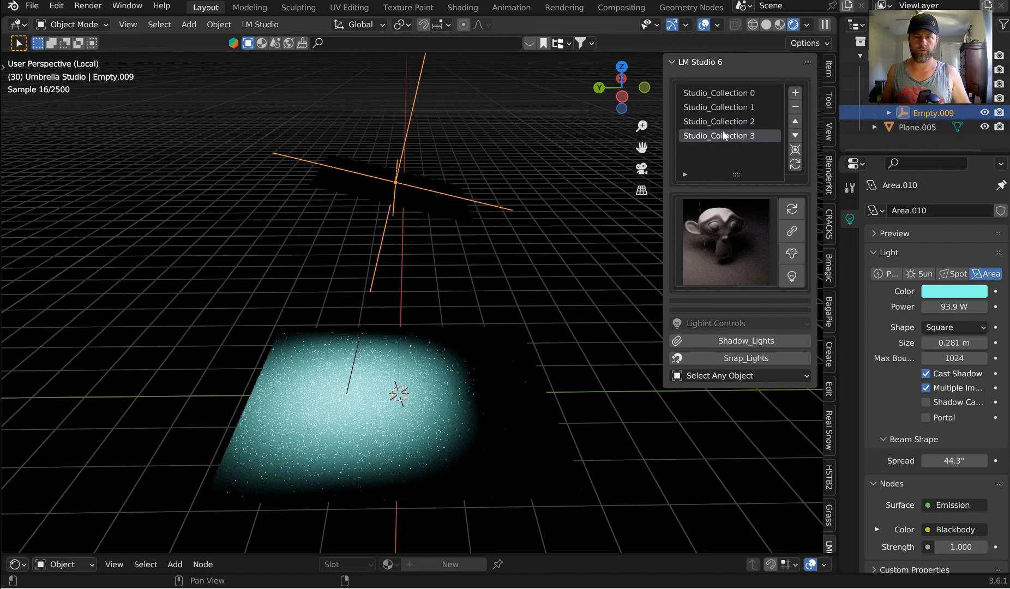
Step: Shrink the light's parent empty slightly and reposition it higher and over the opposite side of the floor plane
key("s")
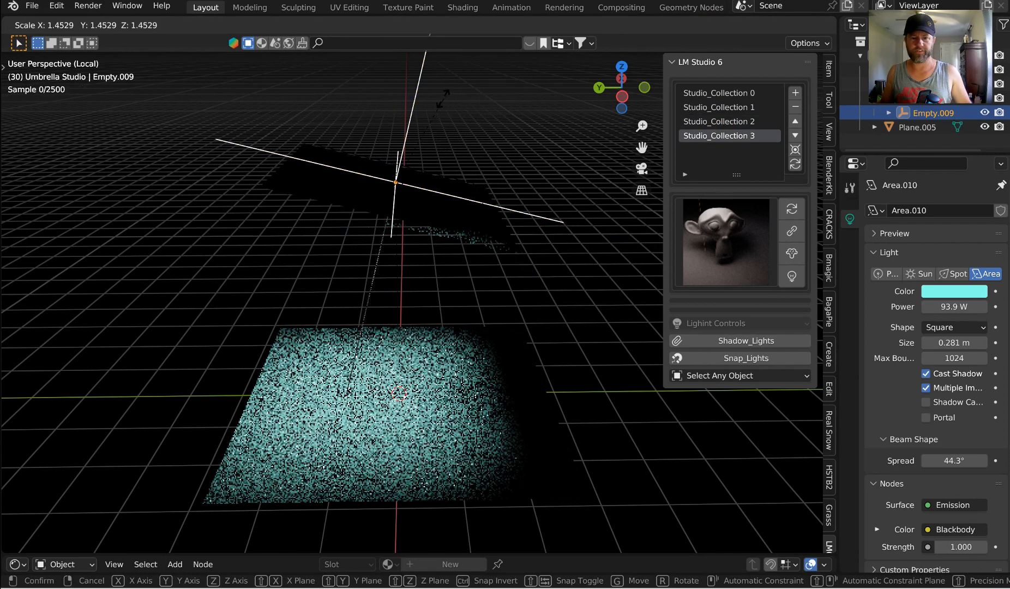
left_click(417, 130)
key("g")
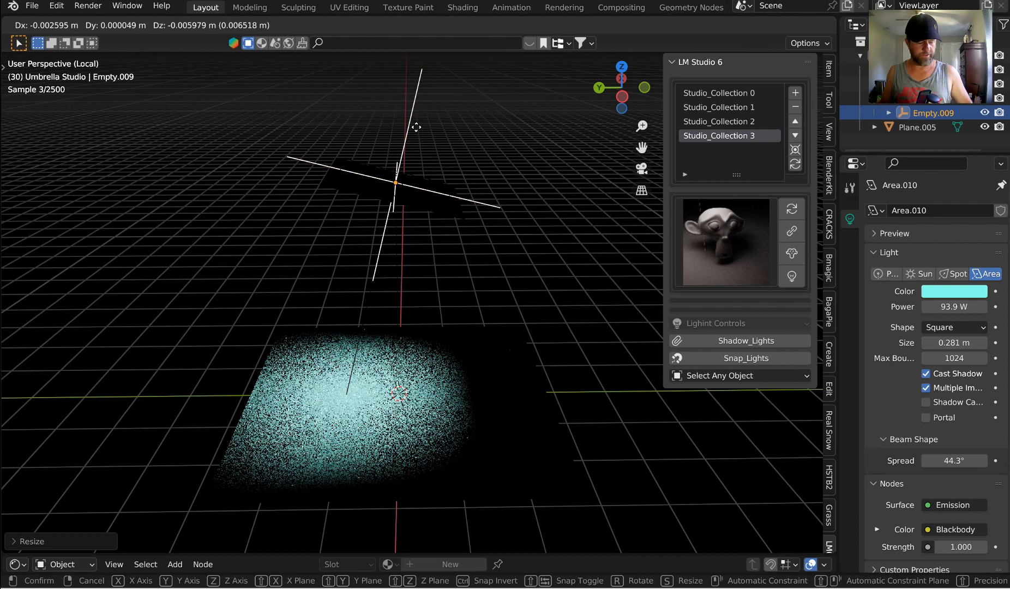
key("z")
left_click(473, 97)
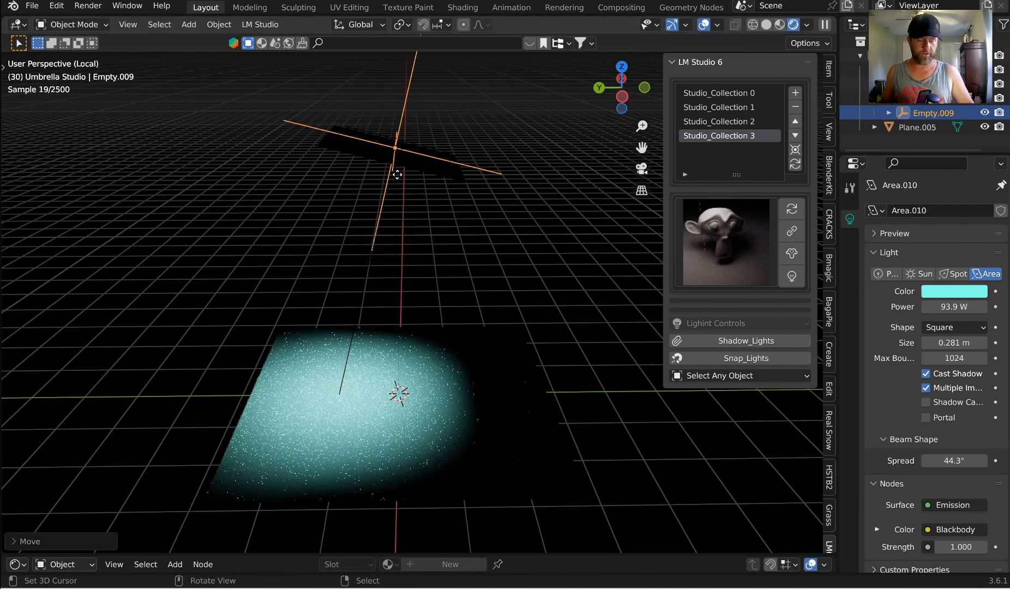
key("g")
left_click(535, 137)
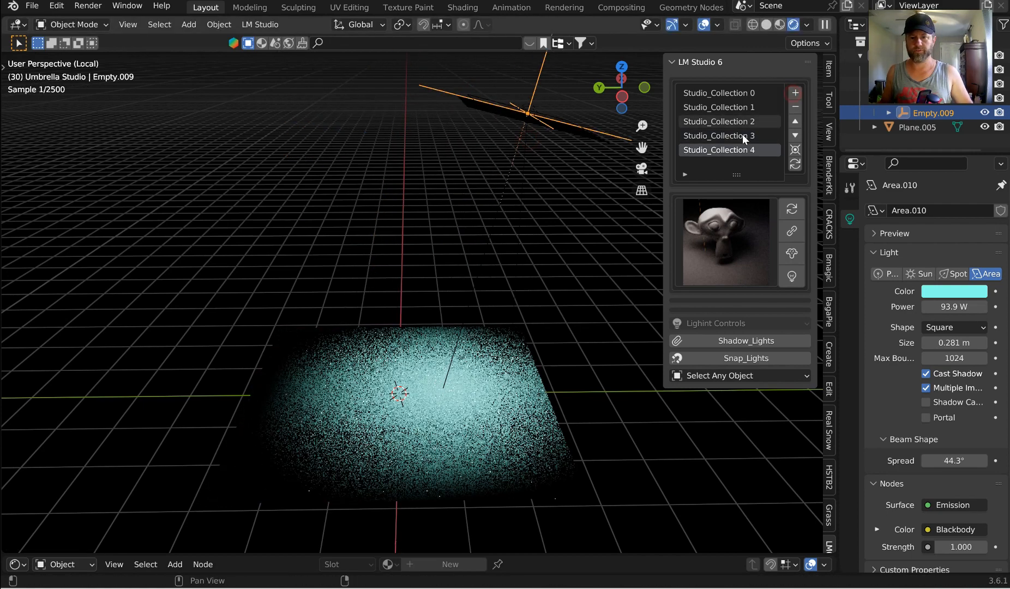